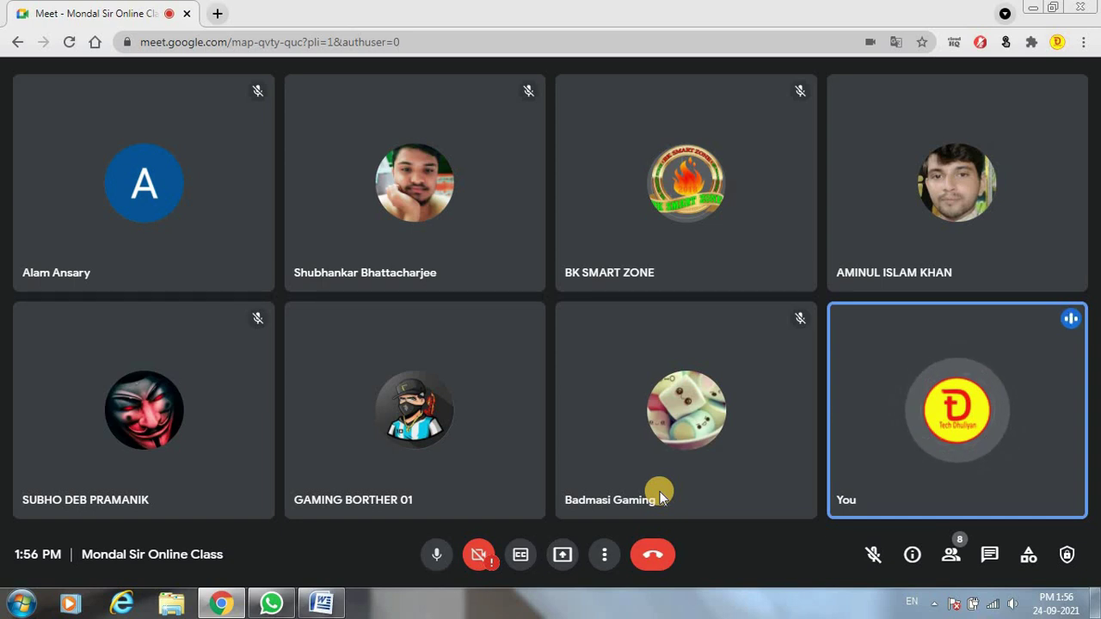
- Switch from the Google Meet class call to the blank Word document
key("alt+Tab")
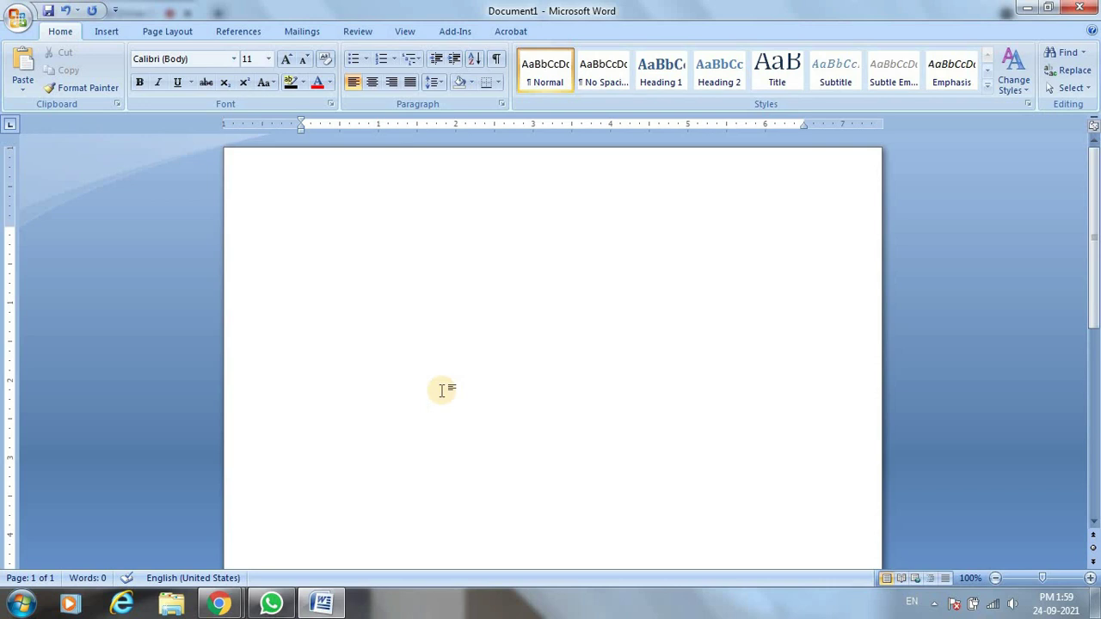
- Select the centred 26-point 'Table' heading, then deselect it
left_click_drag(521, 242, 590, 243)
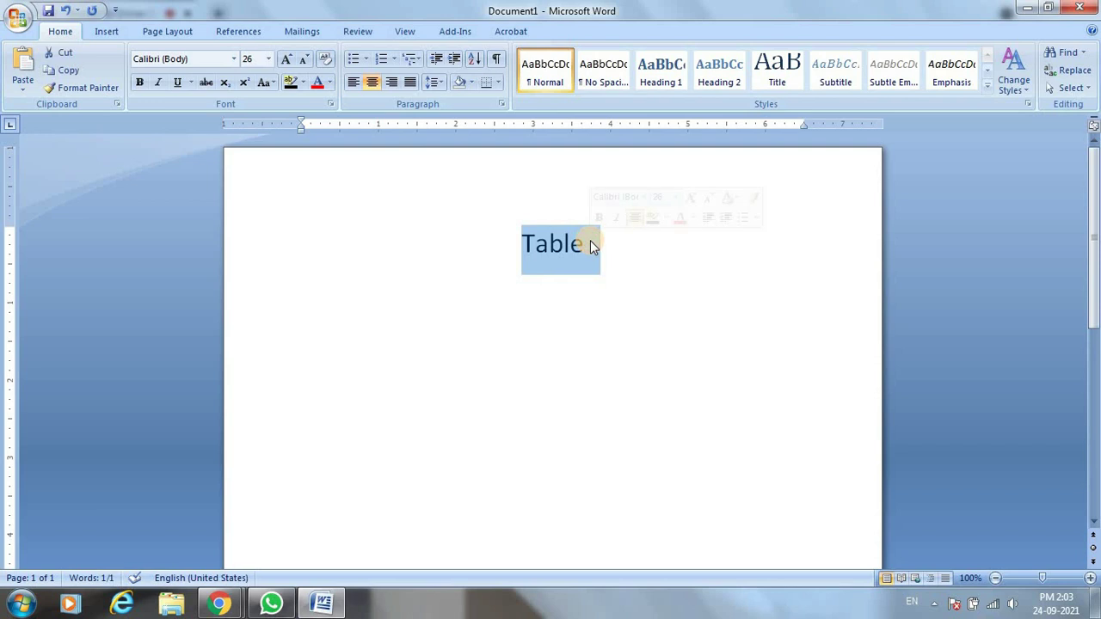
left_click(579, 319)
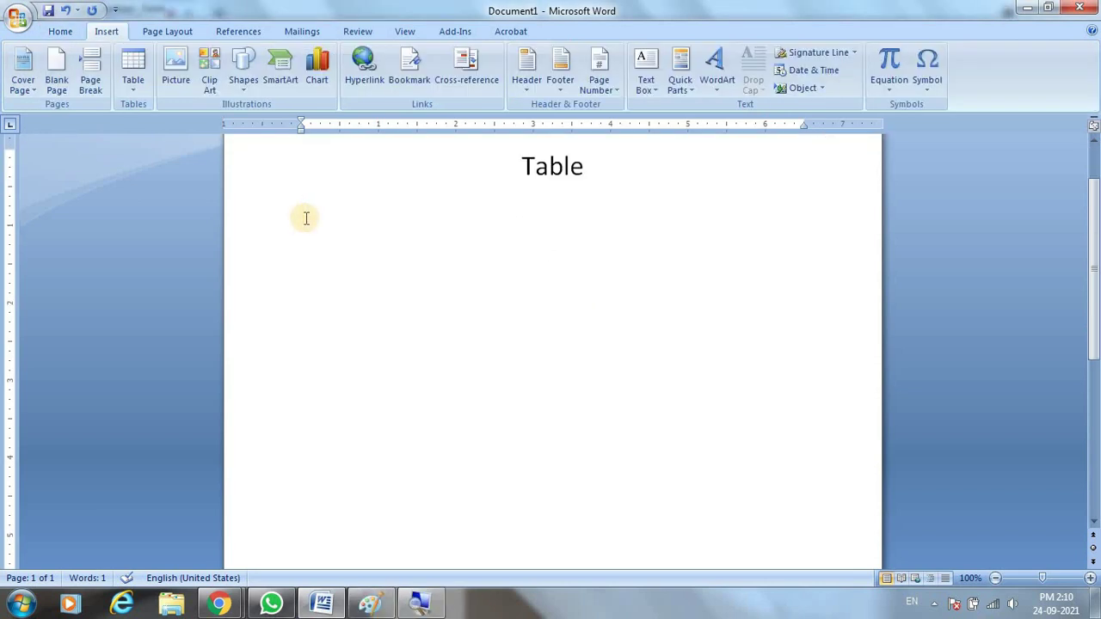
- Type a +----+ line of four unequal columns so AutoFormat makes a one-row table
type("+")
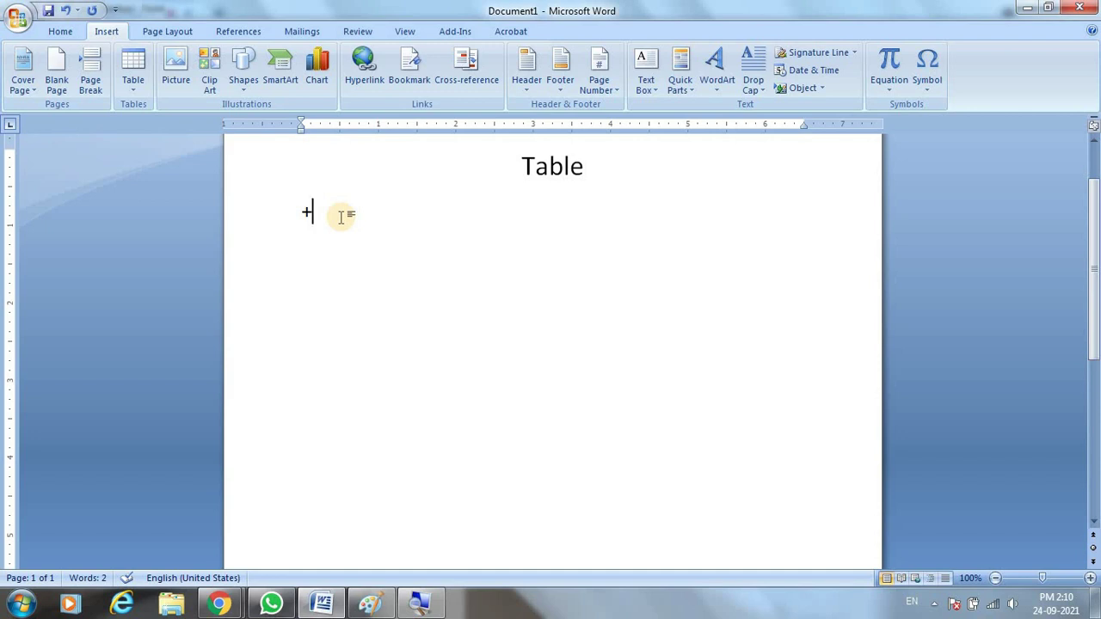
type("---")
type("--------")
type("---")
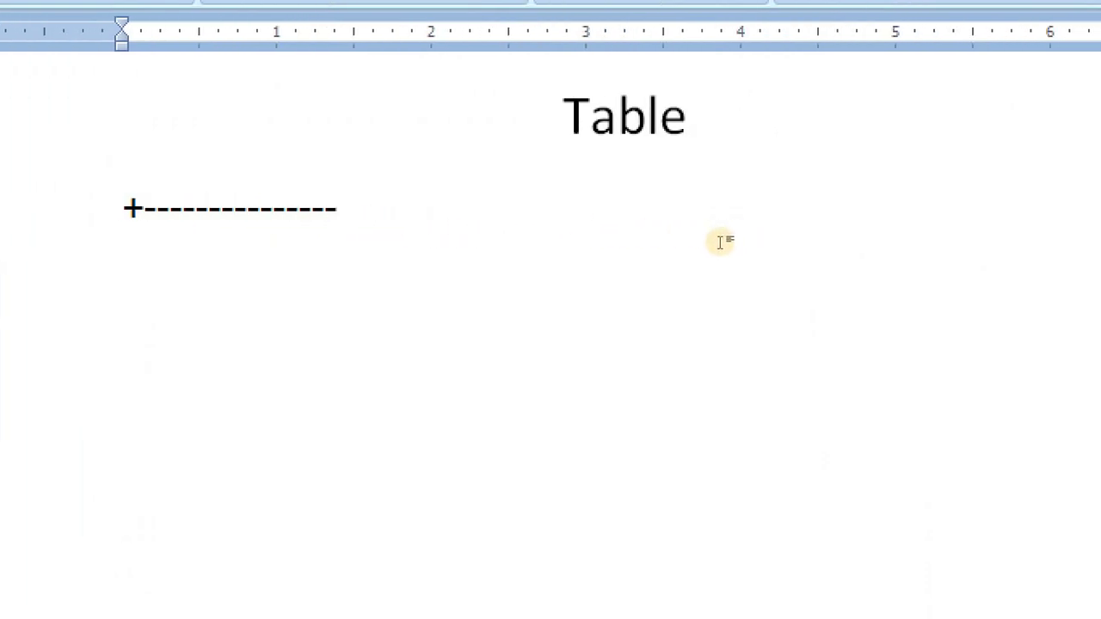
type("-")
type("+")
type("----")
type("-----------")
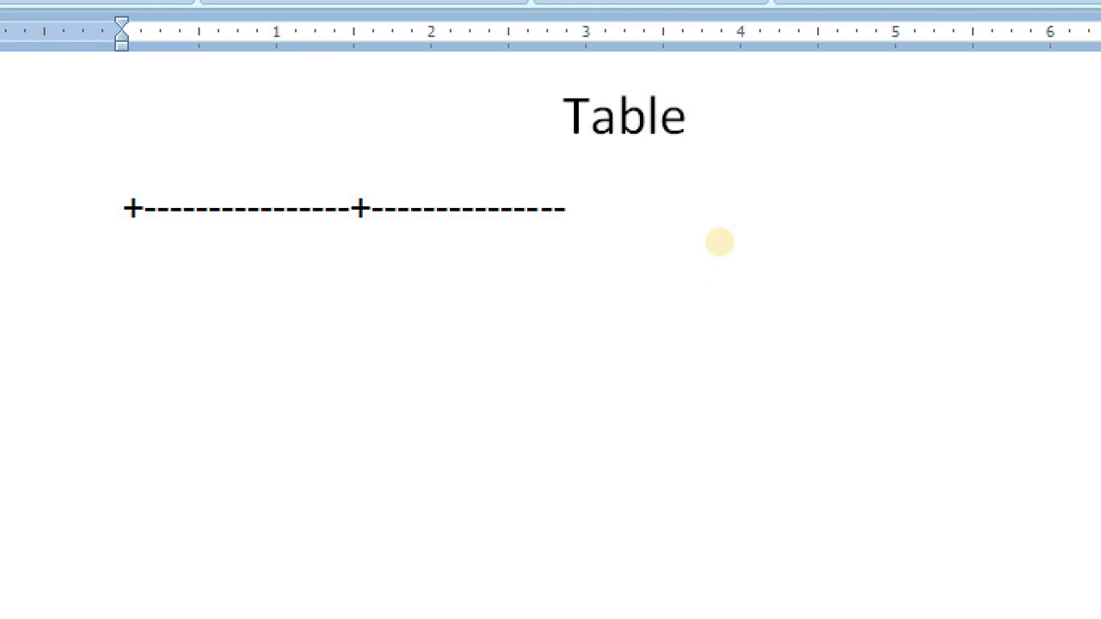
type("+")
type("-------------")
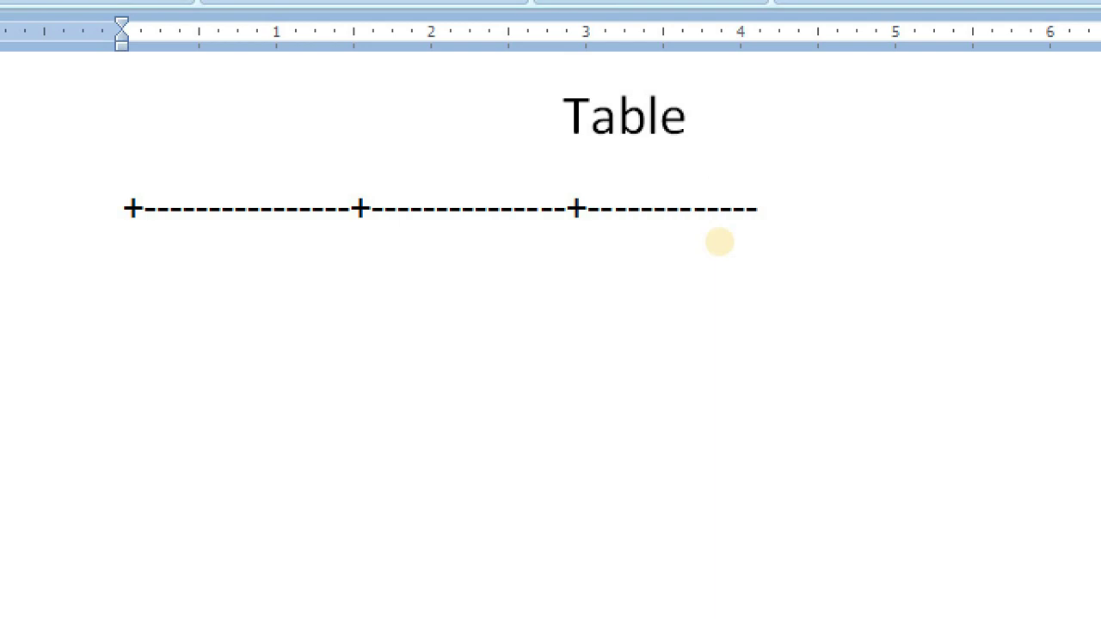
type("----------")
type("+")
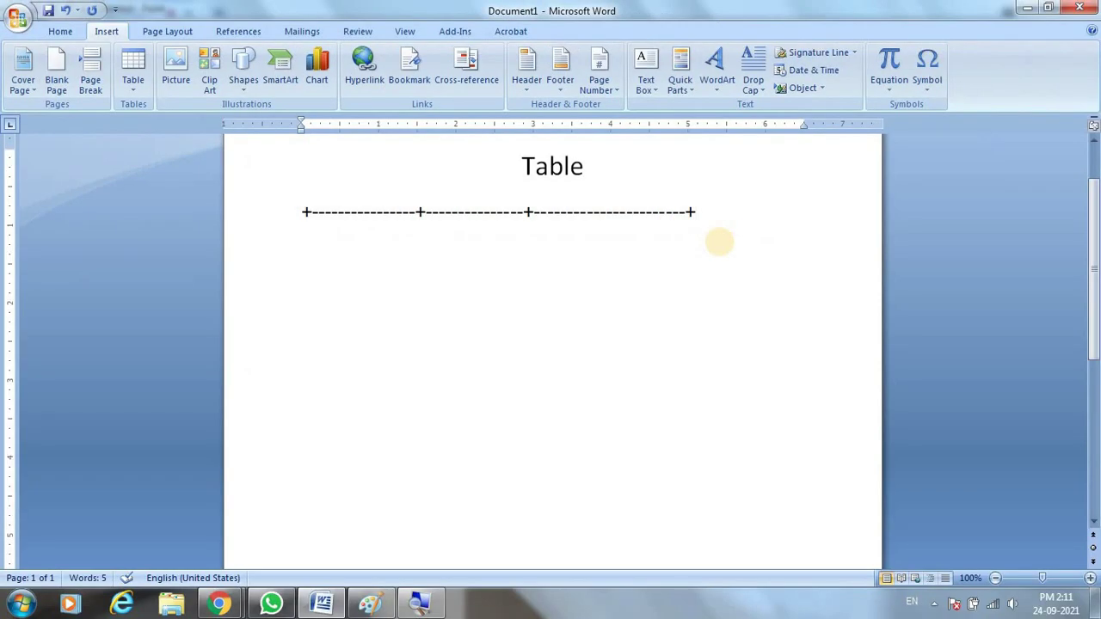
type("---------")
type("+")
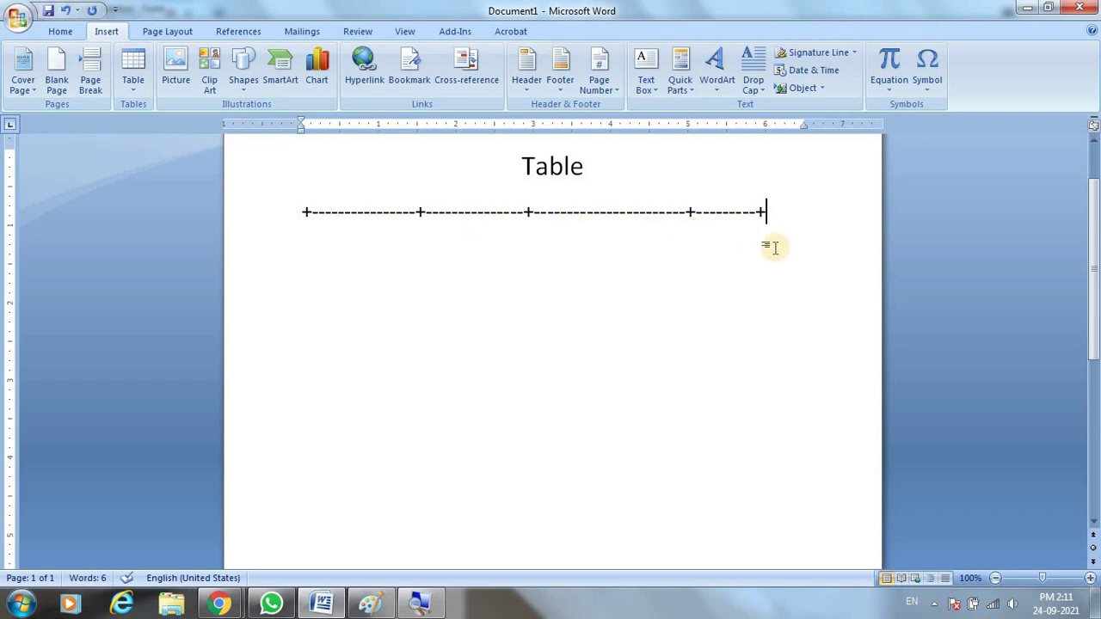
key("Return")
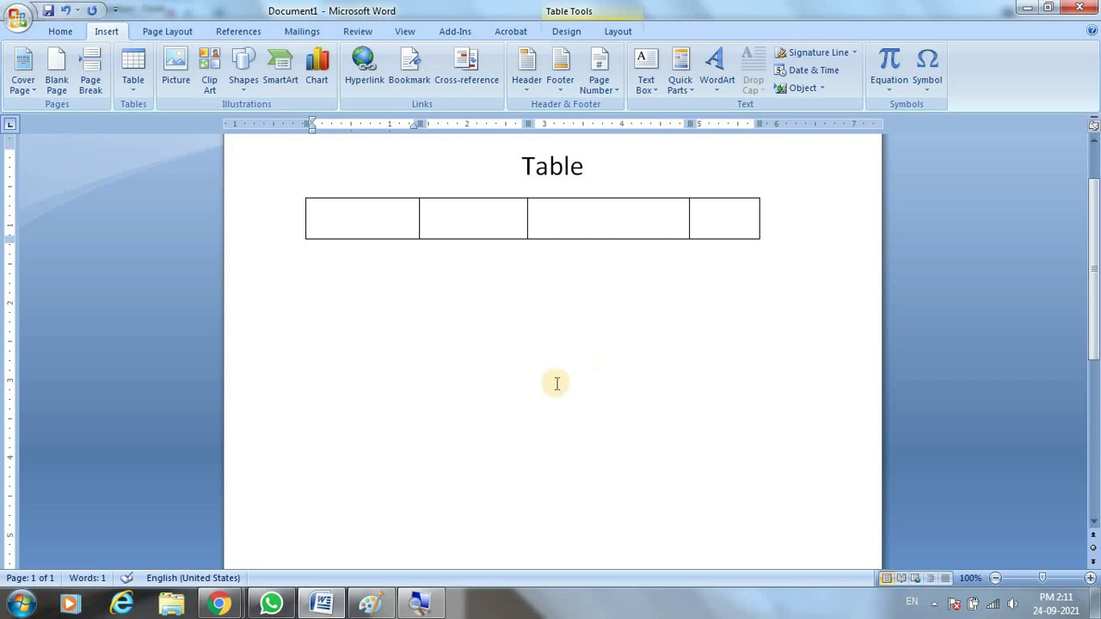
- Grow the four-column table from one row to five by tabbing past each last cell
key("Tab")
left_click(389, 215)
key("Tab")
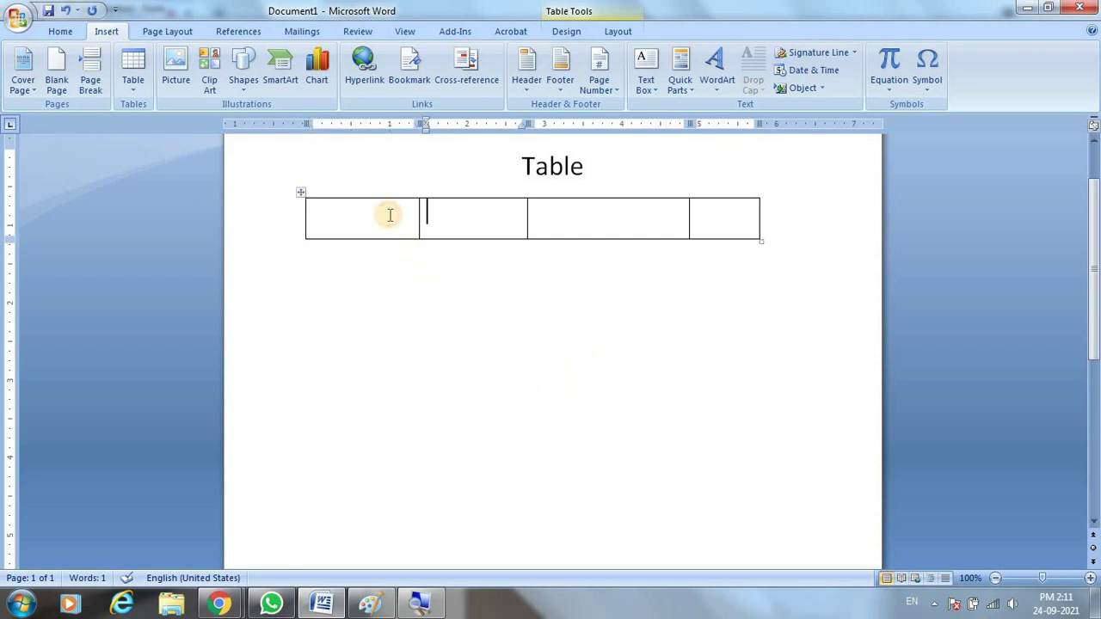
key("Tab")
key("Tab")
key("Tab")
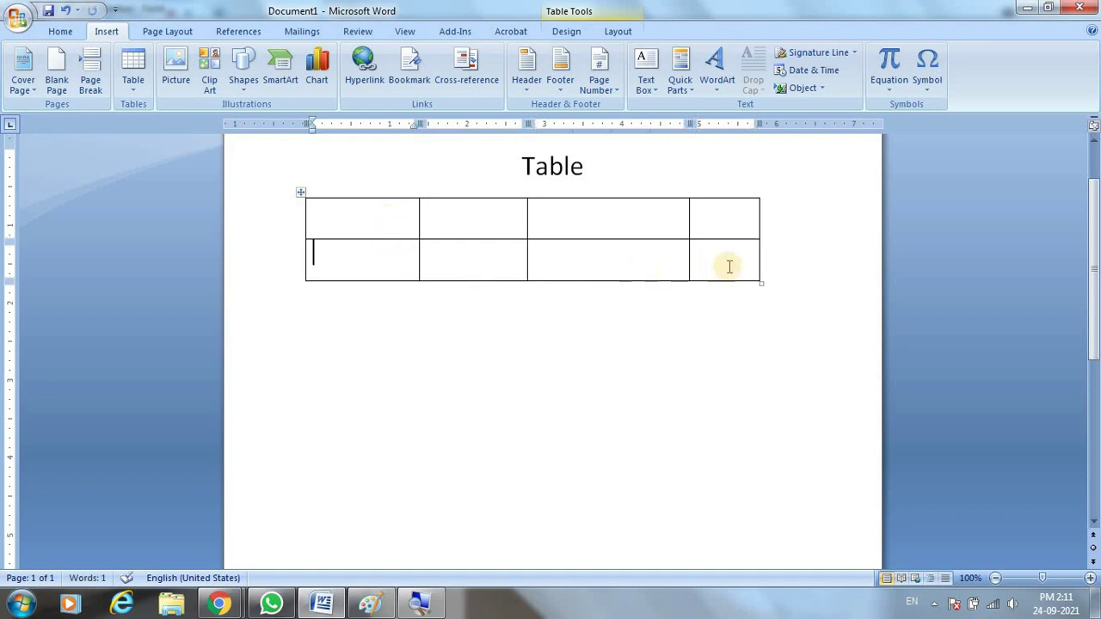
left_click(718, 254)
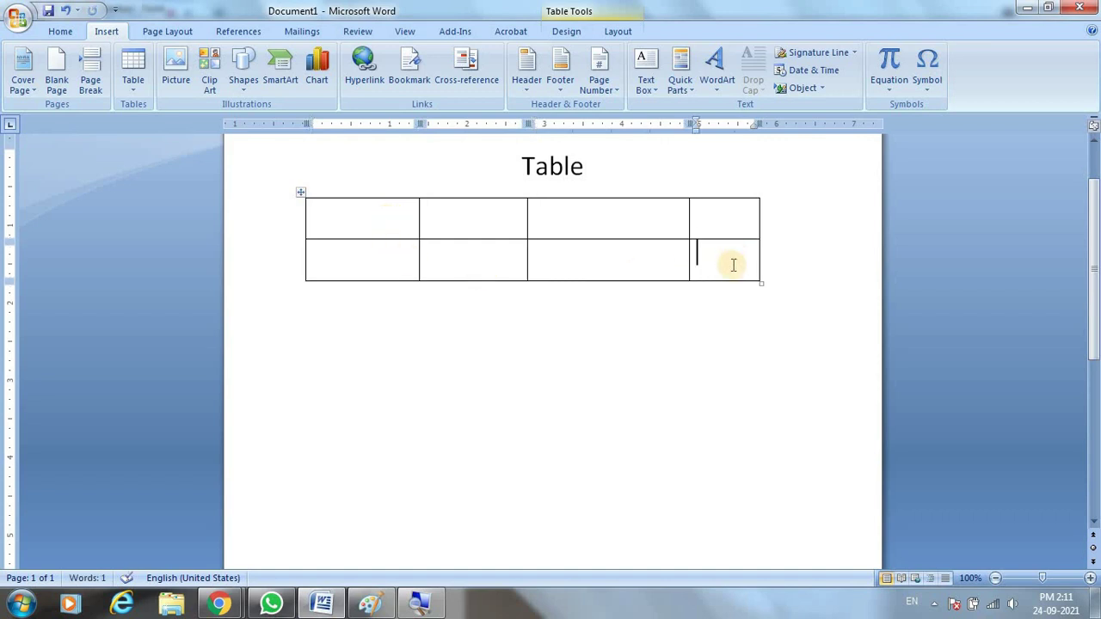
key("Tab")
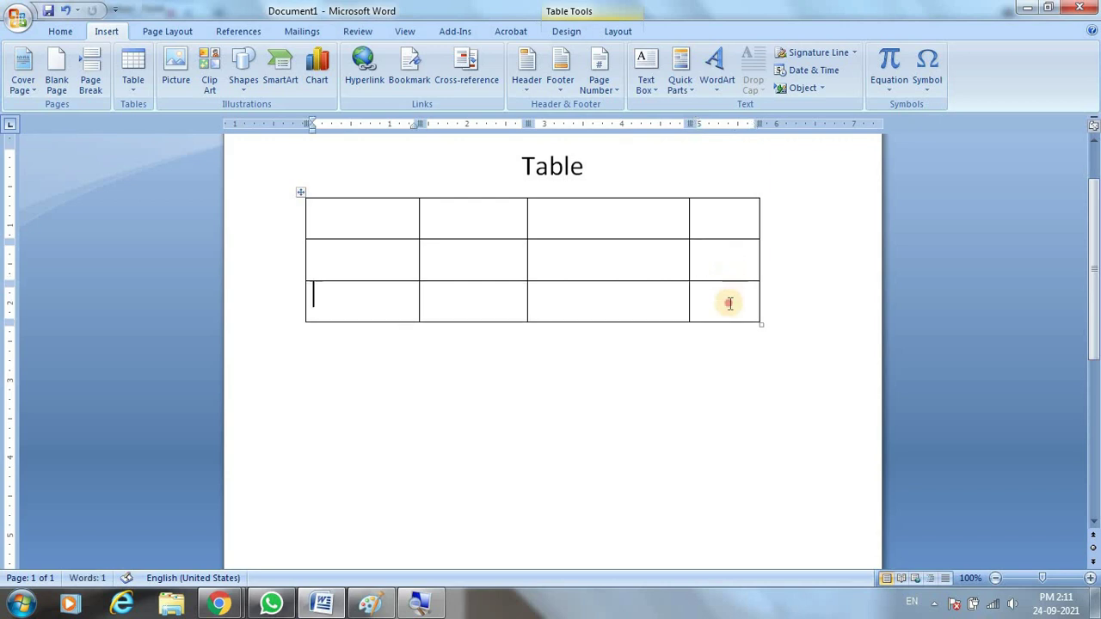
left_click(727, 300)
key("Tab")
left_click(740, 335)
key("Tab")
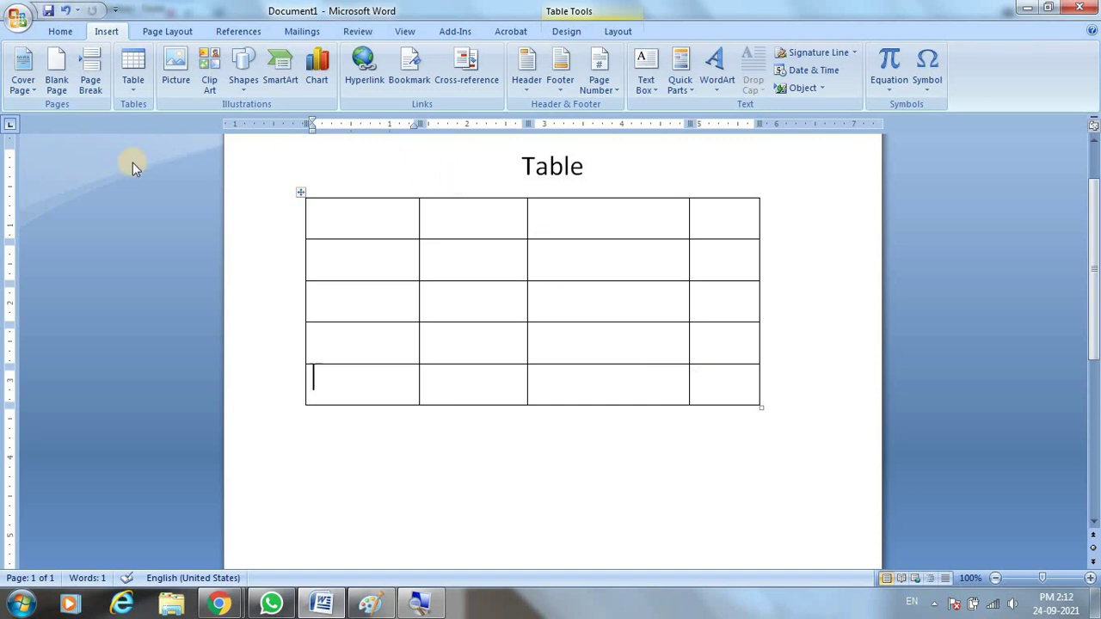
- Select and delete the whole five-row table, then select the 'Table' heading
left_click(129, 86)
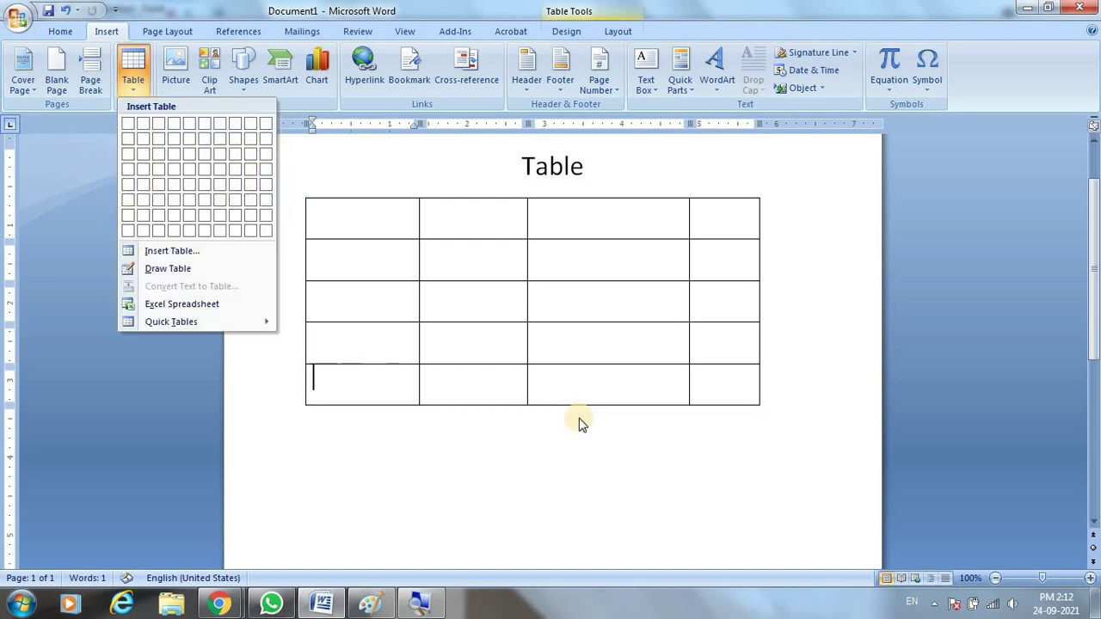
left_click(621, 396)
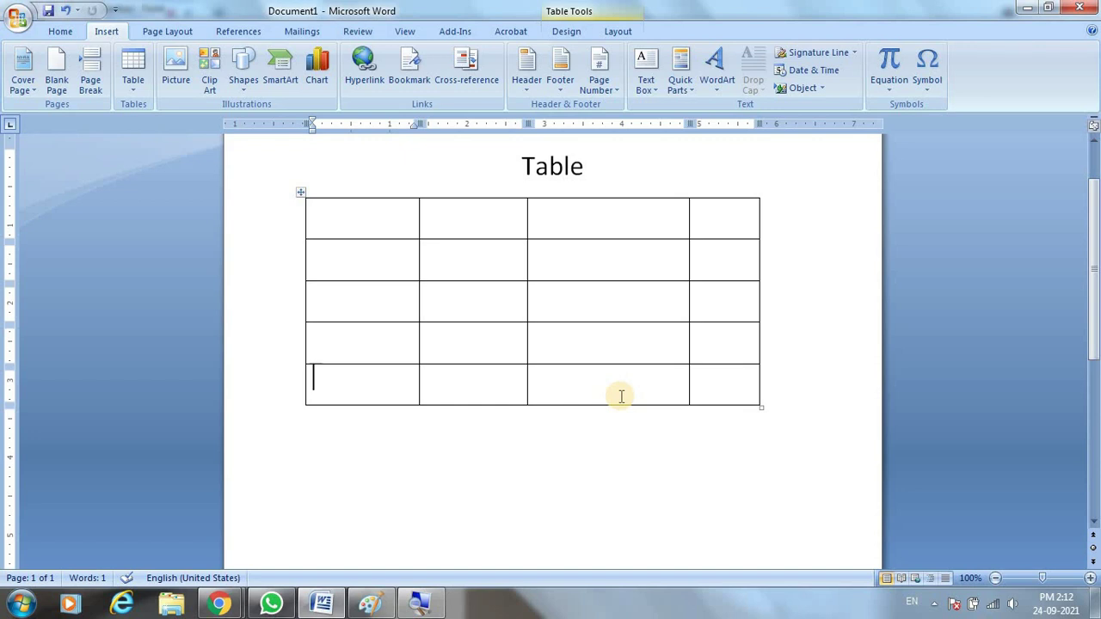
left_click(297, 193)
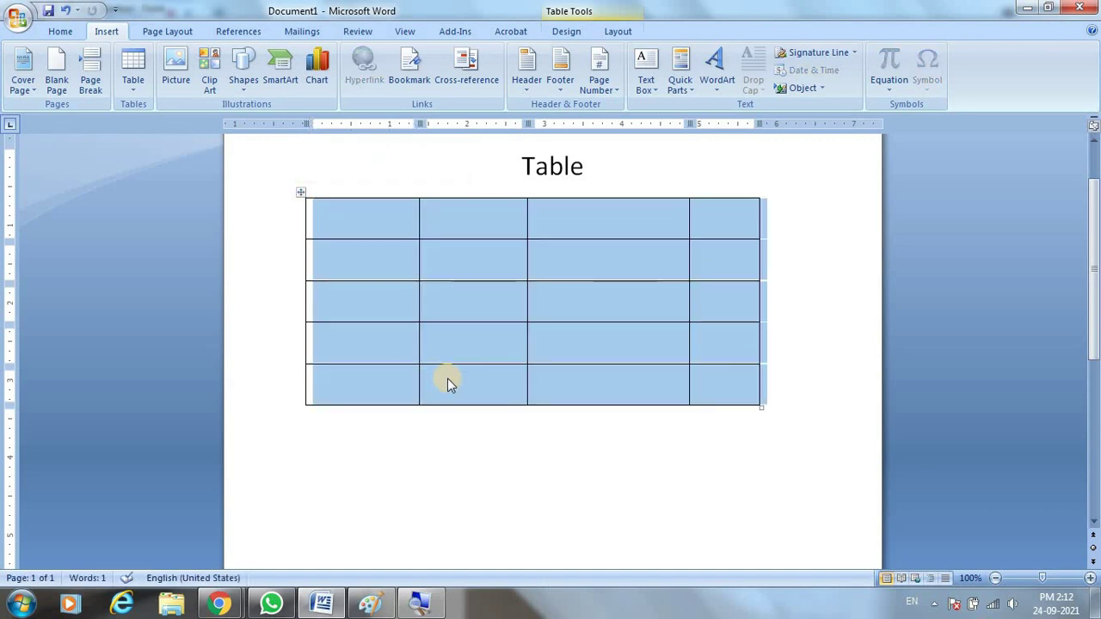
key("BackSpace")
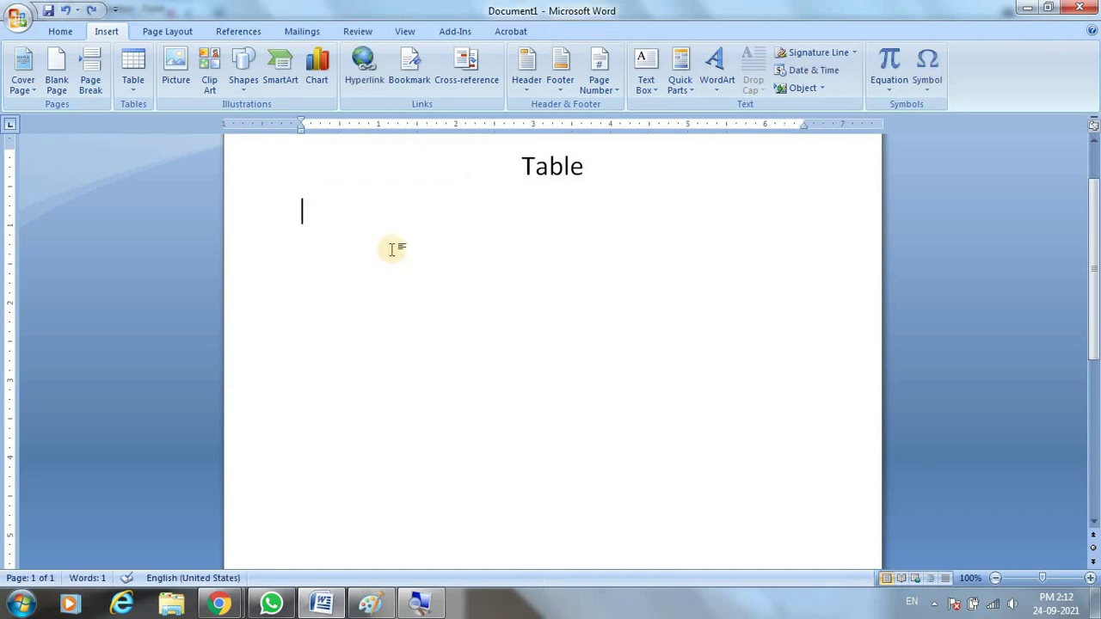
left_click_drag(605, 167, 506, 144)
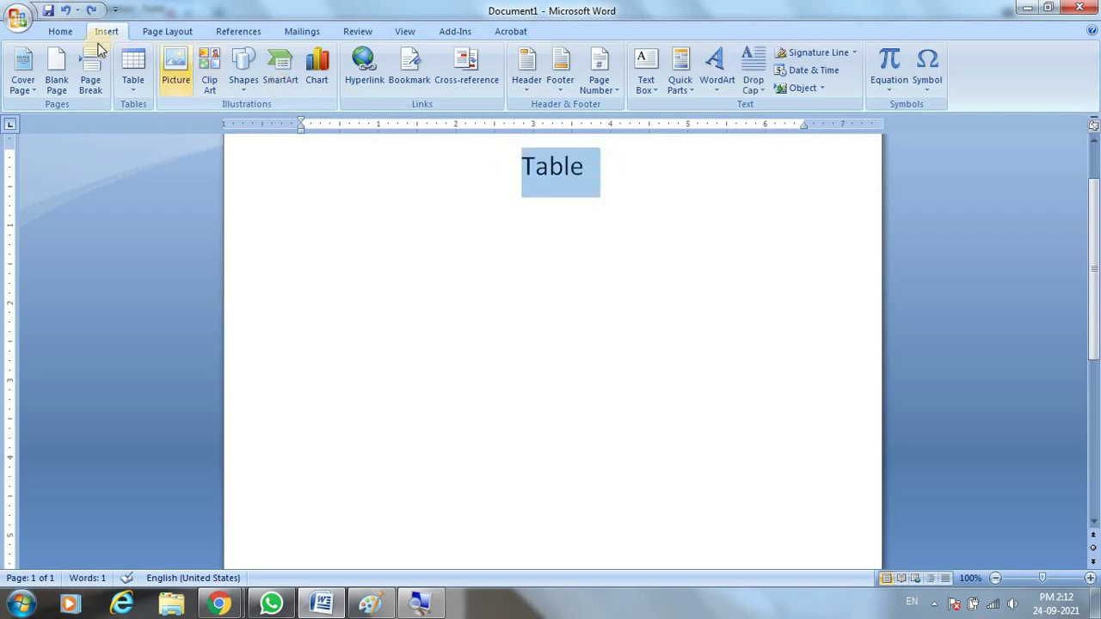
- Make the 'Table' heading bold and underlined
left_click(60, 31)
left_click(141, 83)
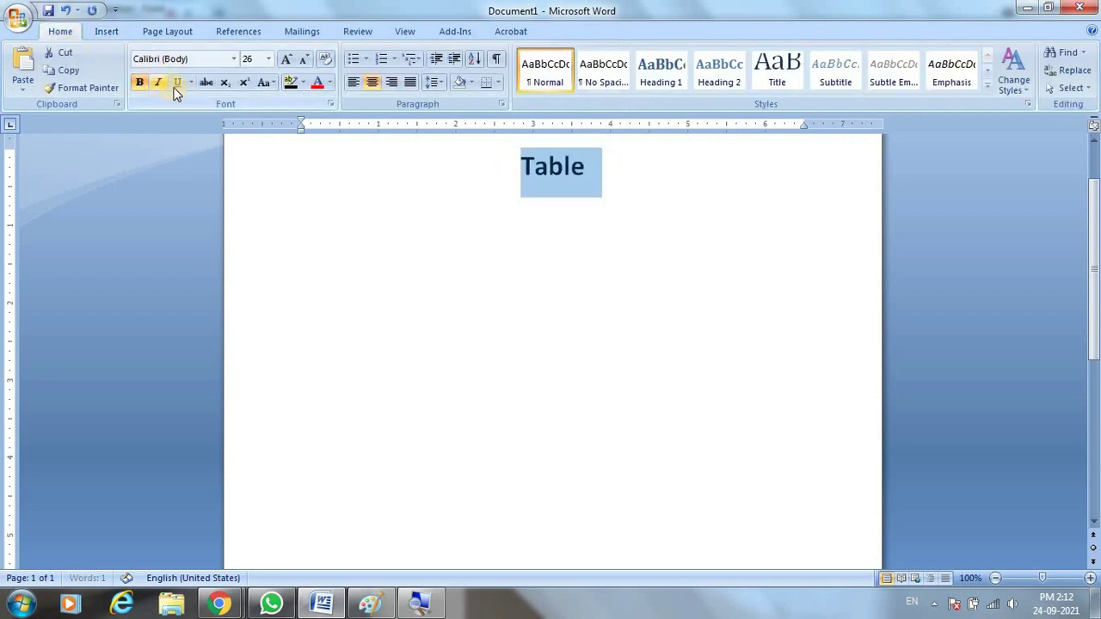
left_click(177, 82)
left_click(315, 251)
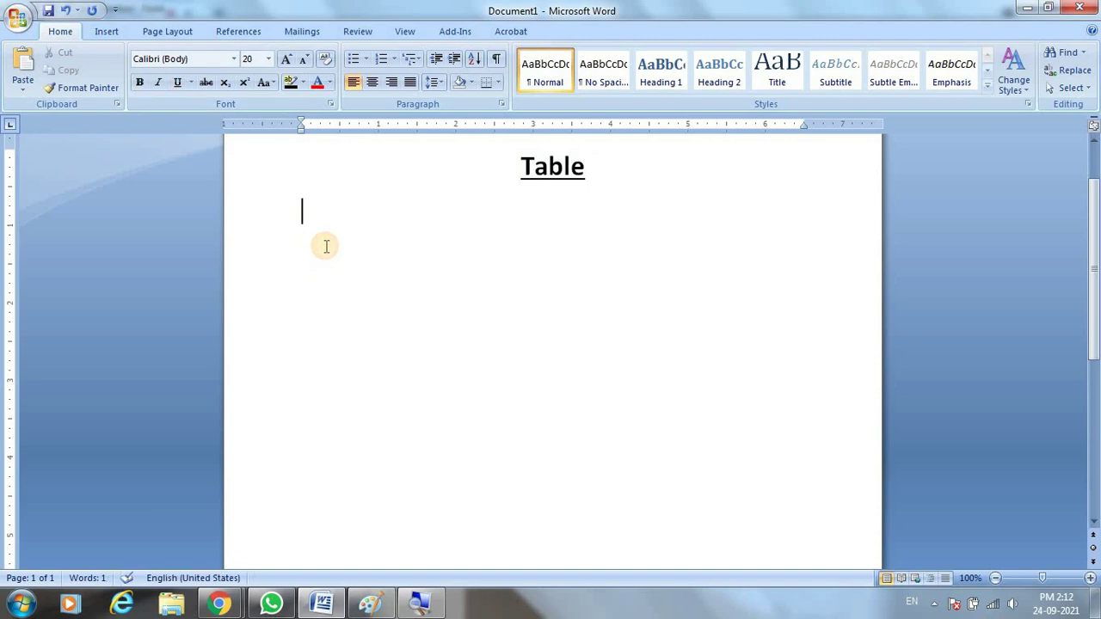
- Type 'Insert Ribbon Tab → Table → Insert Table →' and start a new line
type("Ins")
type("ert Rib")
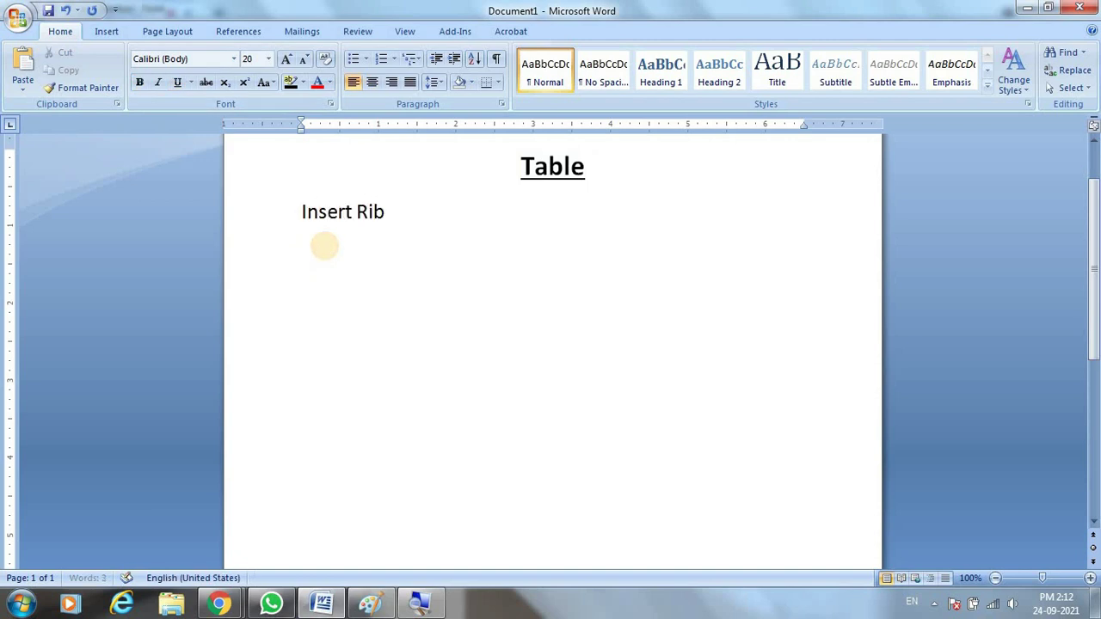
type("bon Tab")
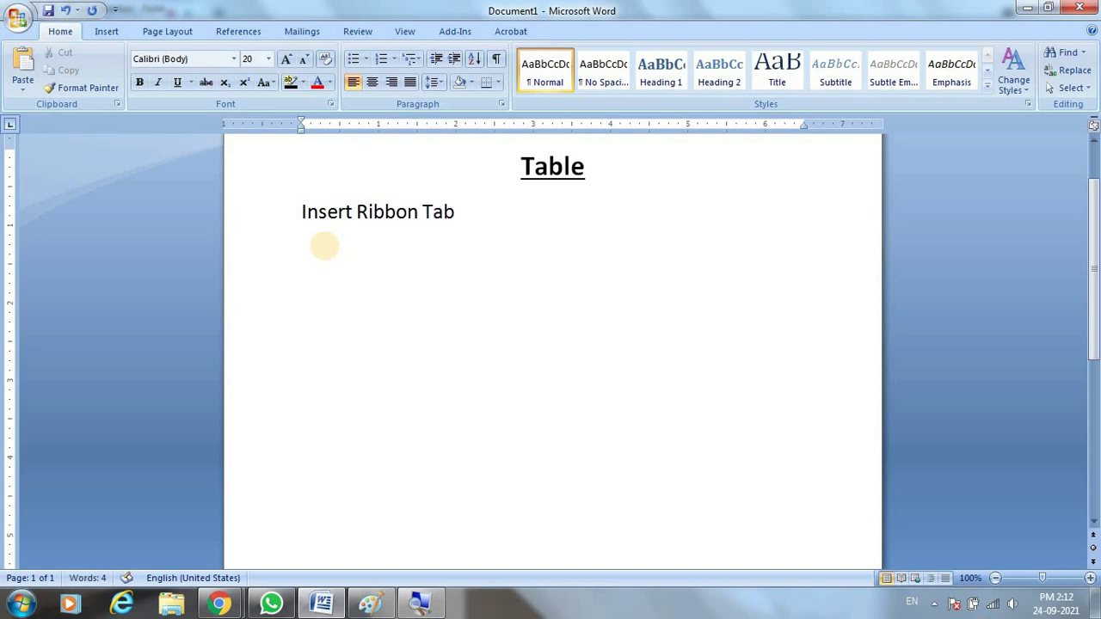
type(" -->")
type("Table")
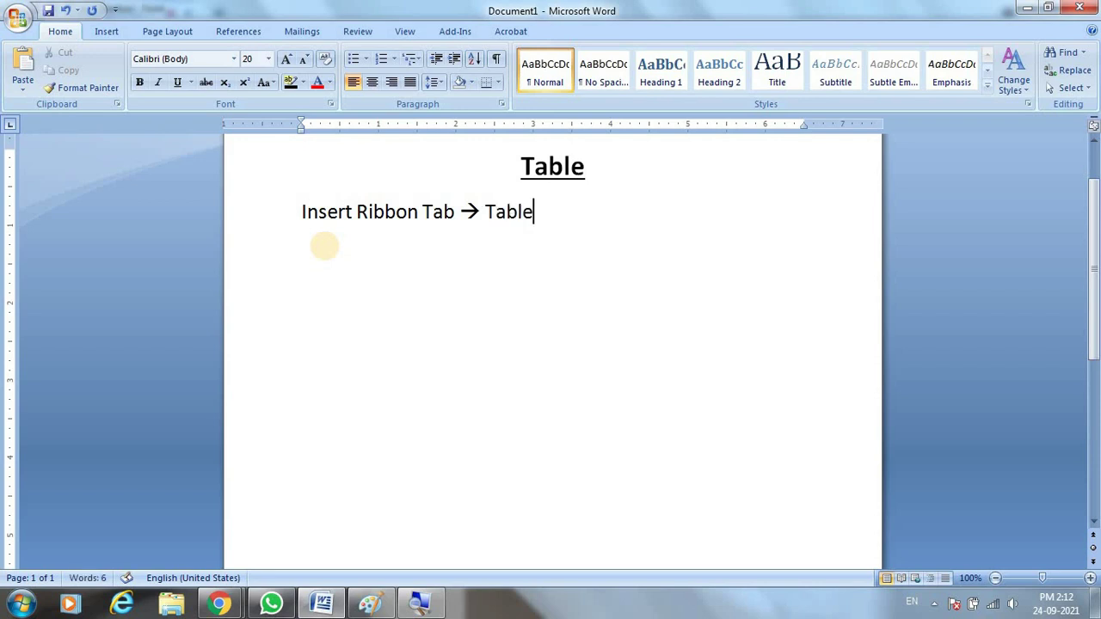
type(" --")
type("> In")
type("se")
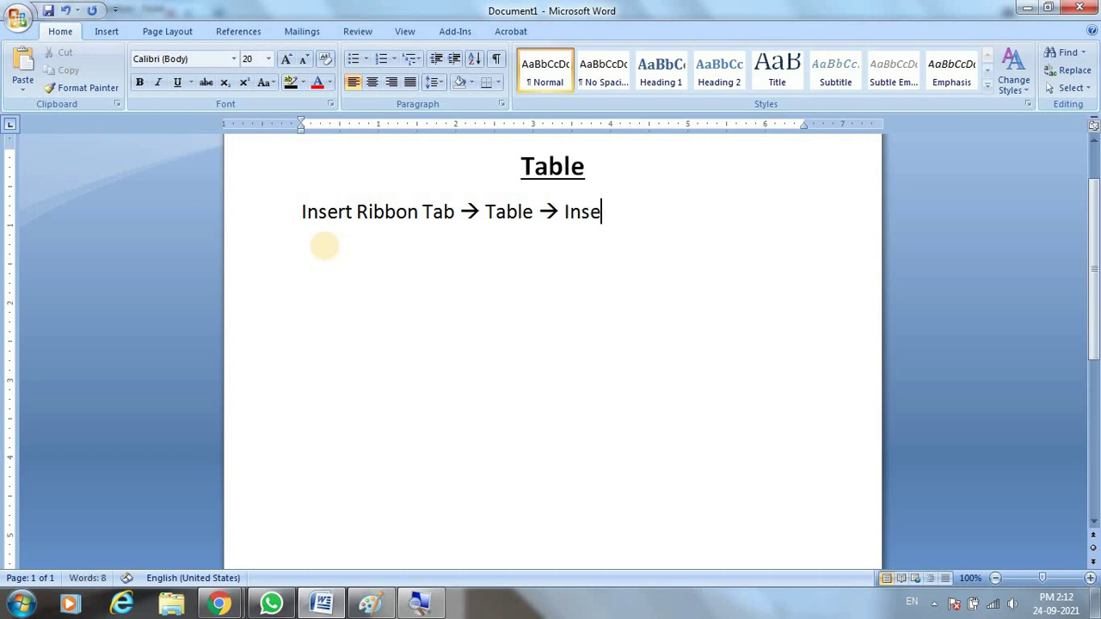
type("rt Table")
left_click(106, 33)
type("--")
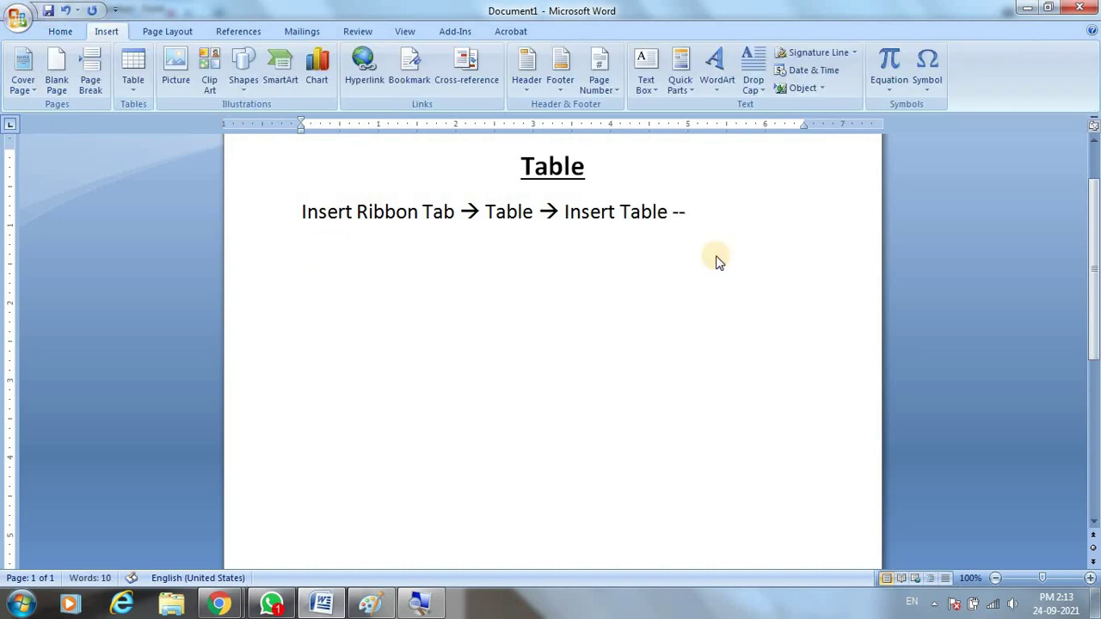
type(">")
key("Return")
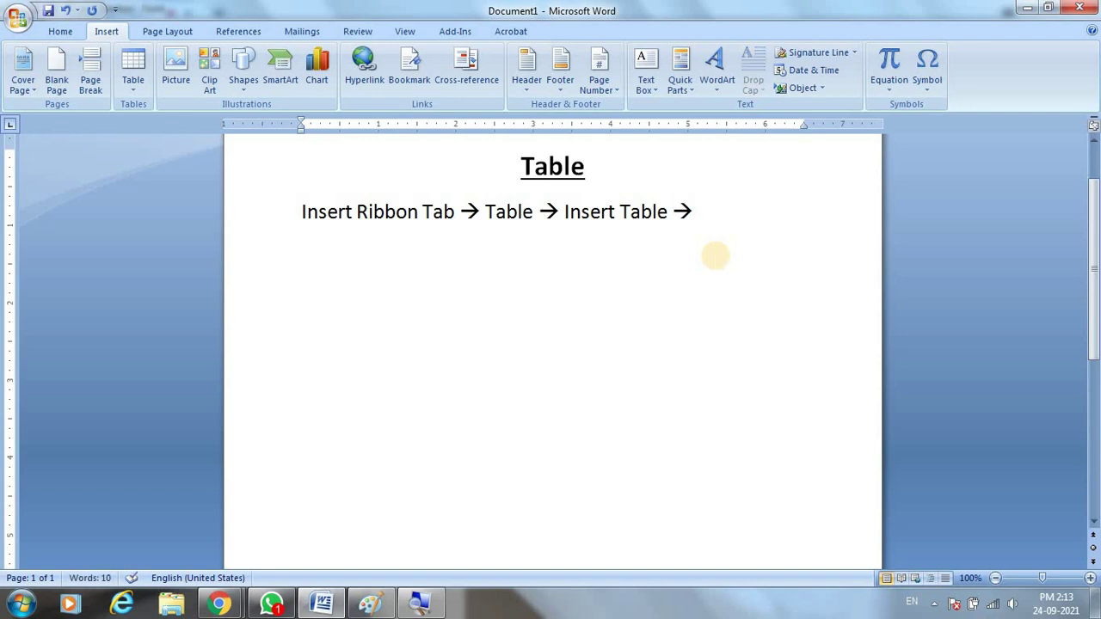
- Type 'Number of Columns → Number of Rows' and move a trailing arrow onto the next line
type("Number")
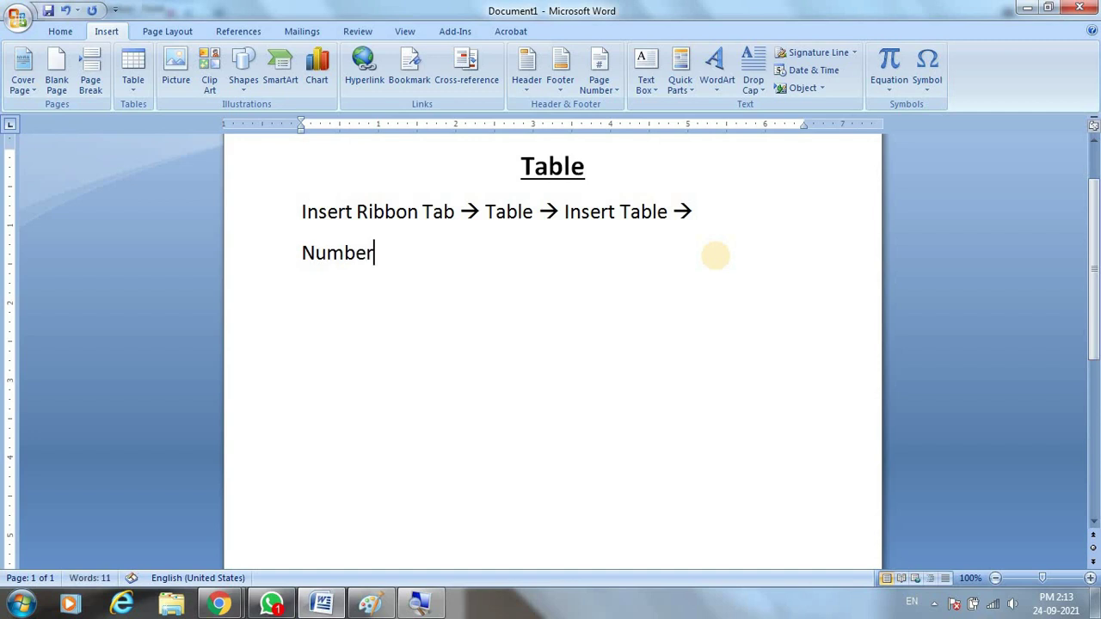
type(" of Colu")
type("mns --")
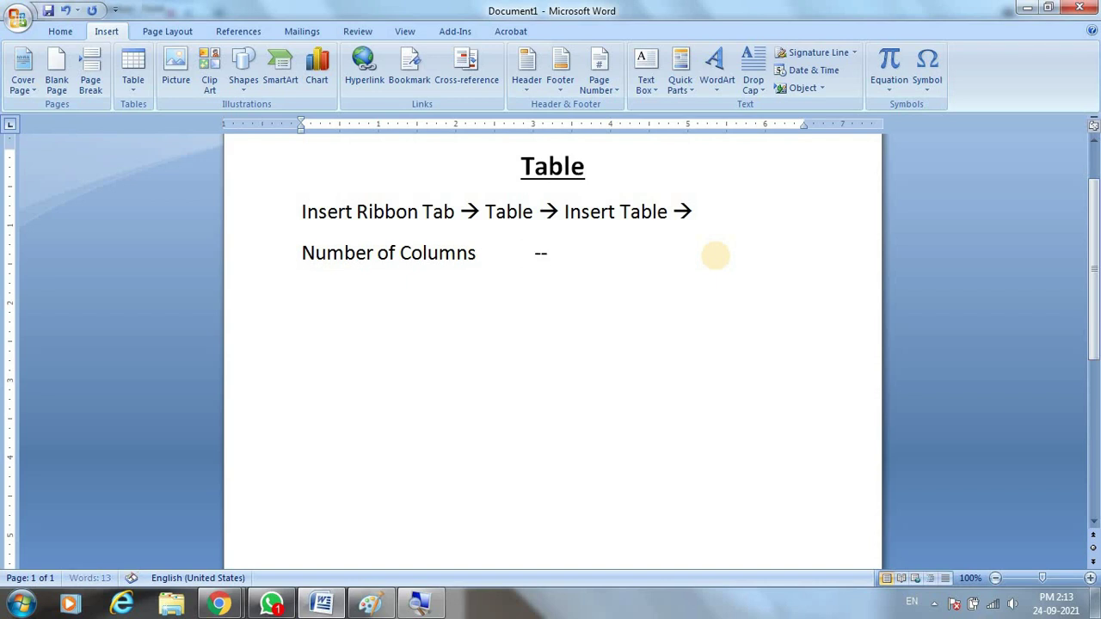
type(">")
type("N")
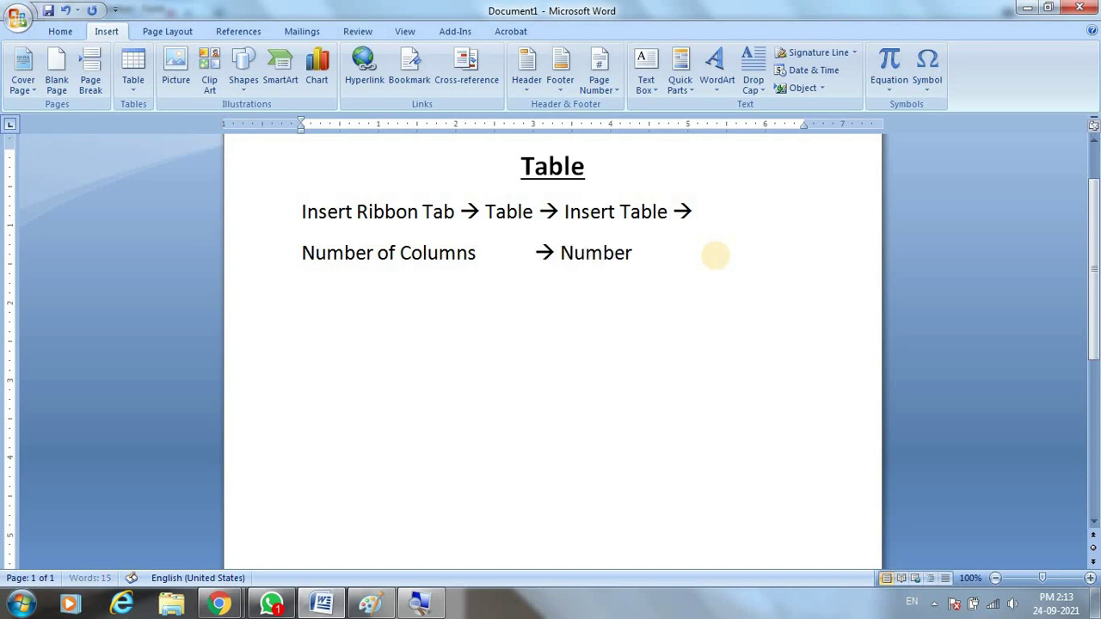
type(" of R")
key("BackSpace")
type("ws")
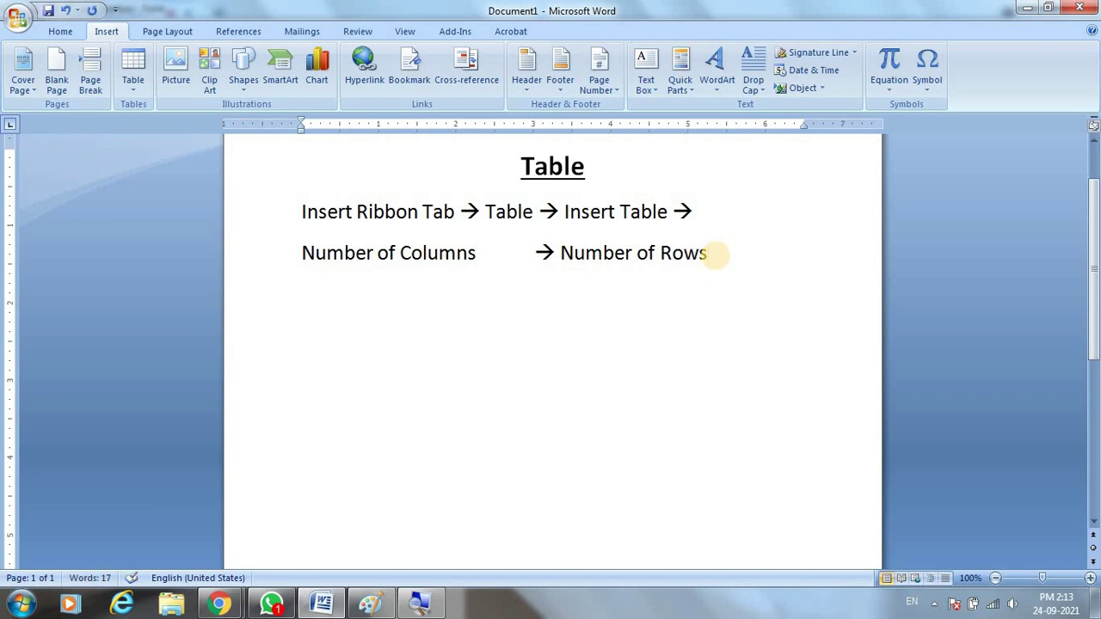
key("Return")
left_click(714, 253)
type("-->")
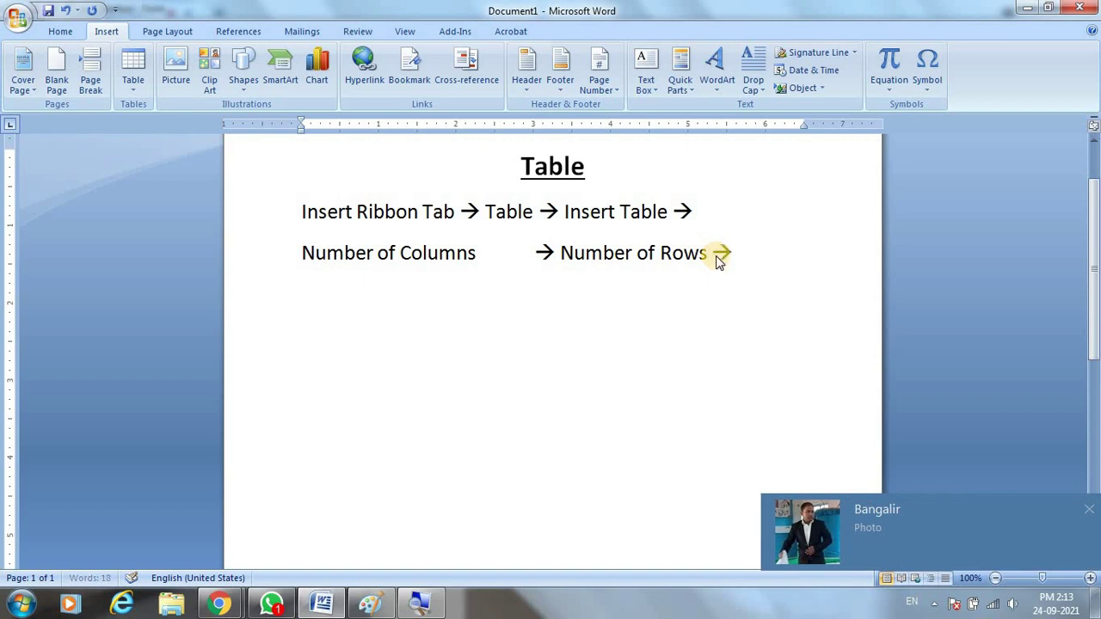
left_click(711, 253)
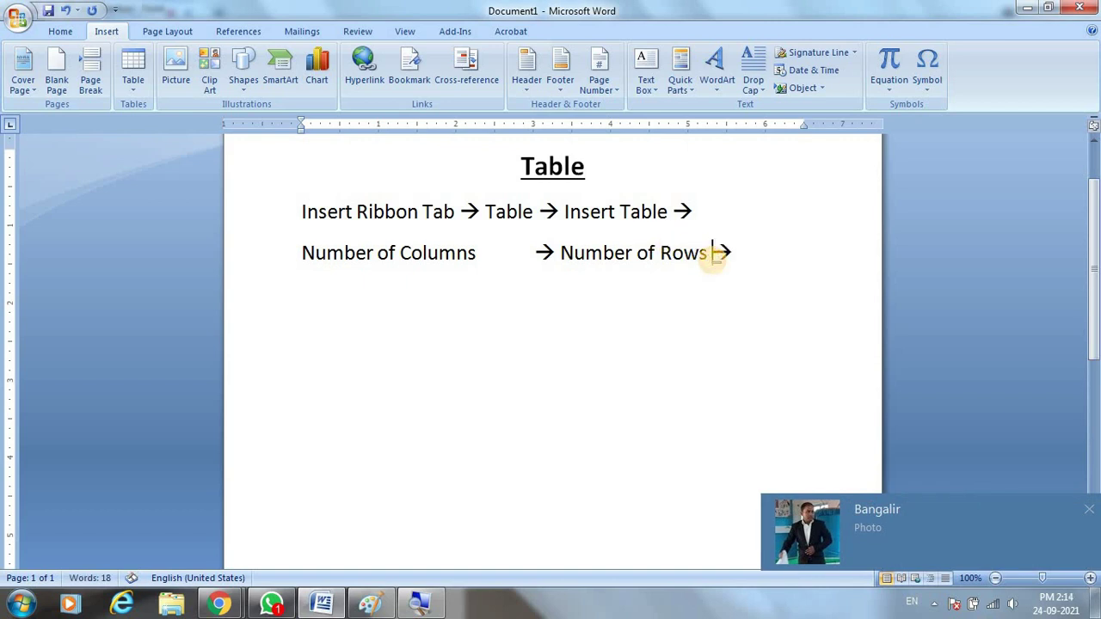
key("Return")
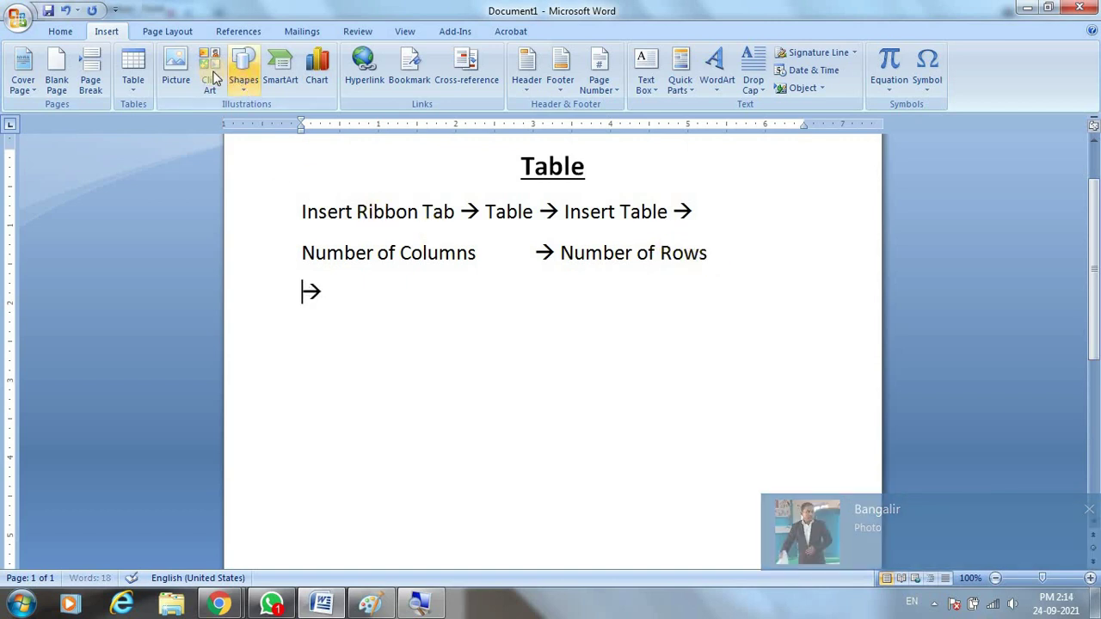
- Draw a small text box after 'Number of Columns' and place a copy after 'Number of Rows'
left_click(243, 84)
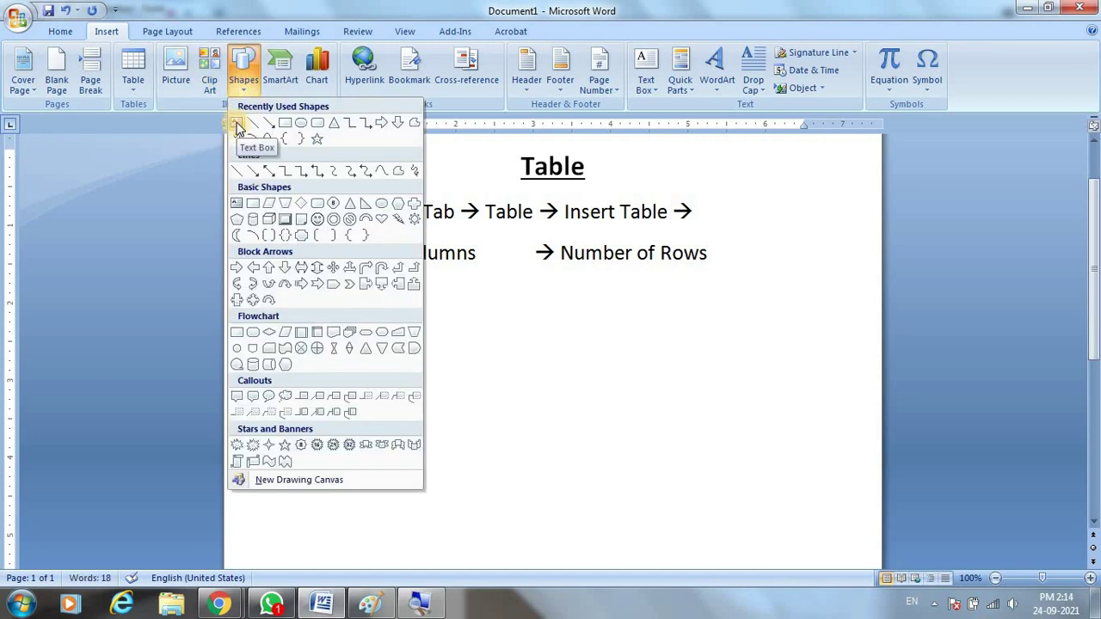
left_click(237, 125)
left_click_drag(481, 241, 531, 264)
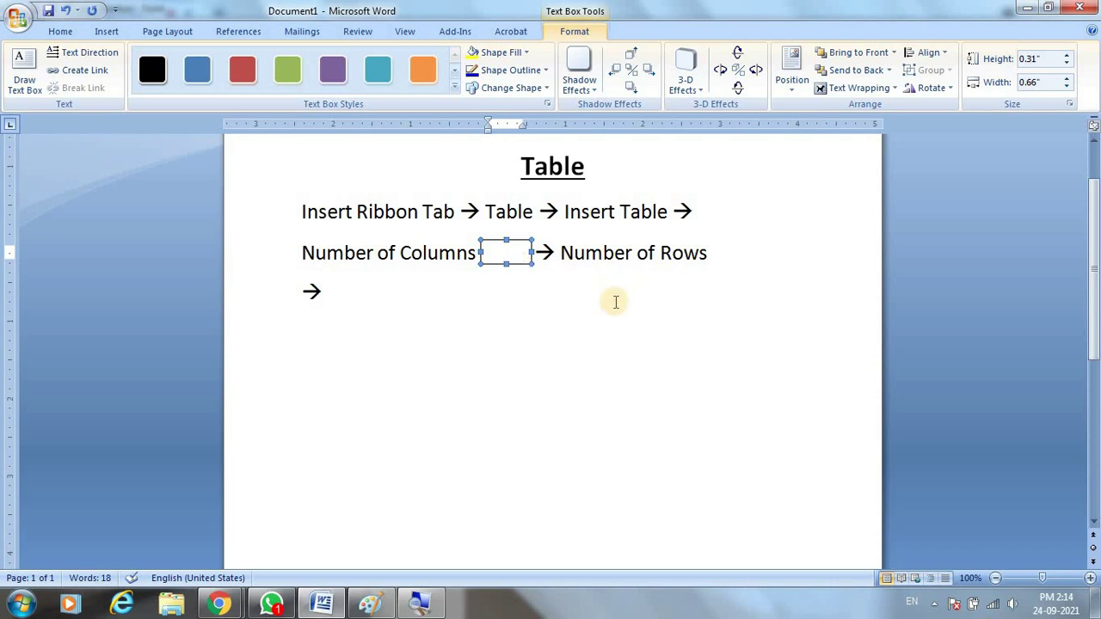
left_click(613, 303)
key("ctrl+v")
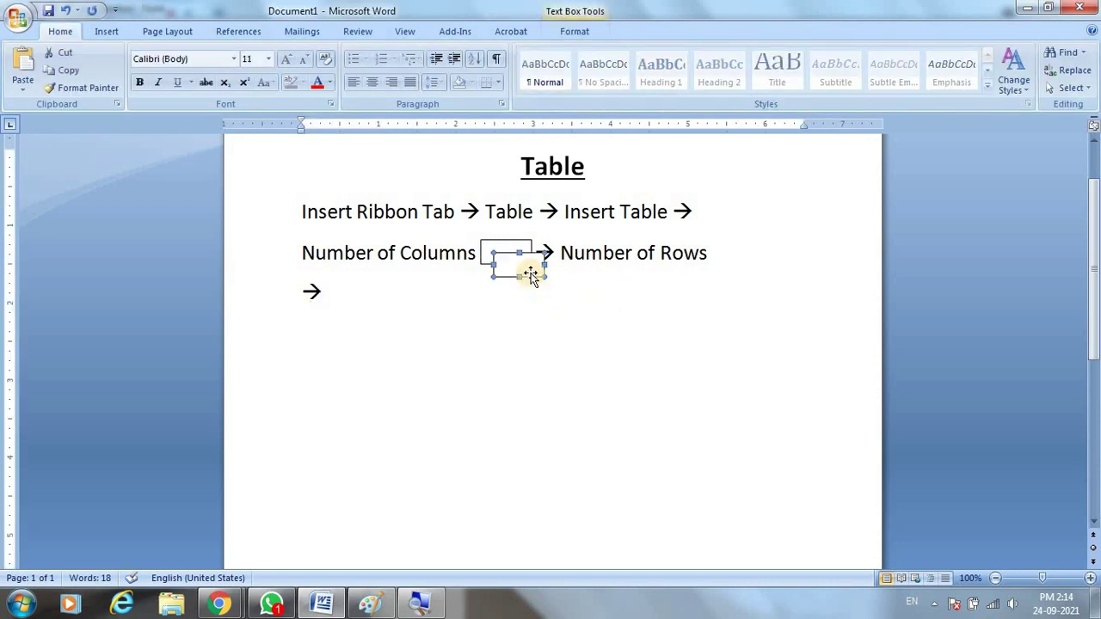
left_click_drag(528, 270, 744, 265)
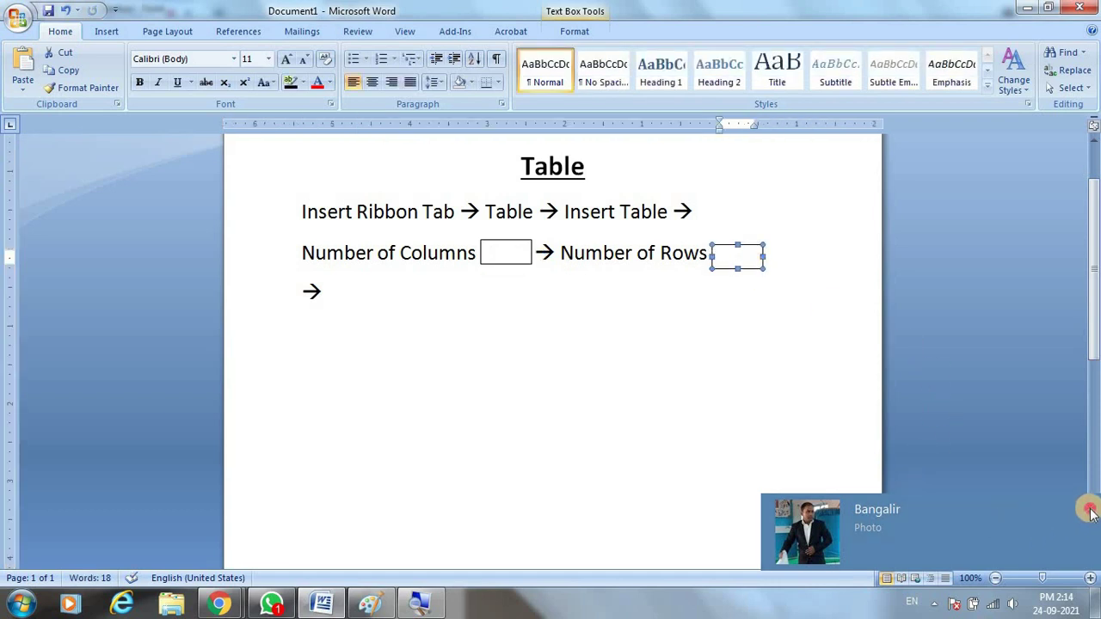
left_click_drag(752, 272, 747, 266)
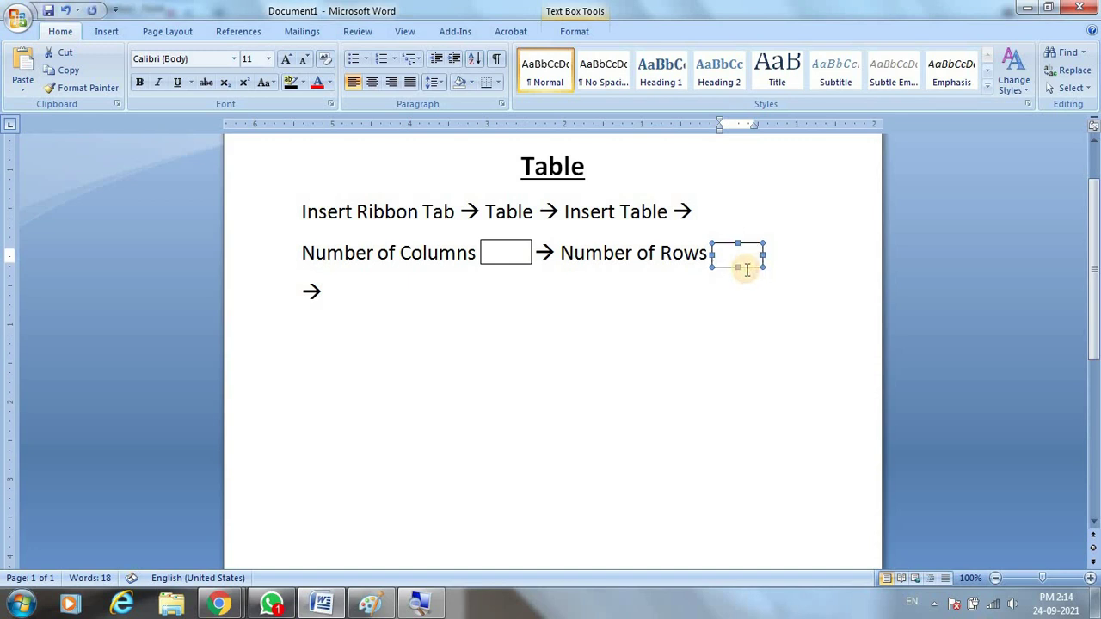
left_click(498, 304)
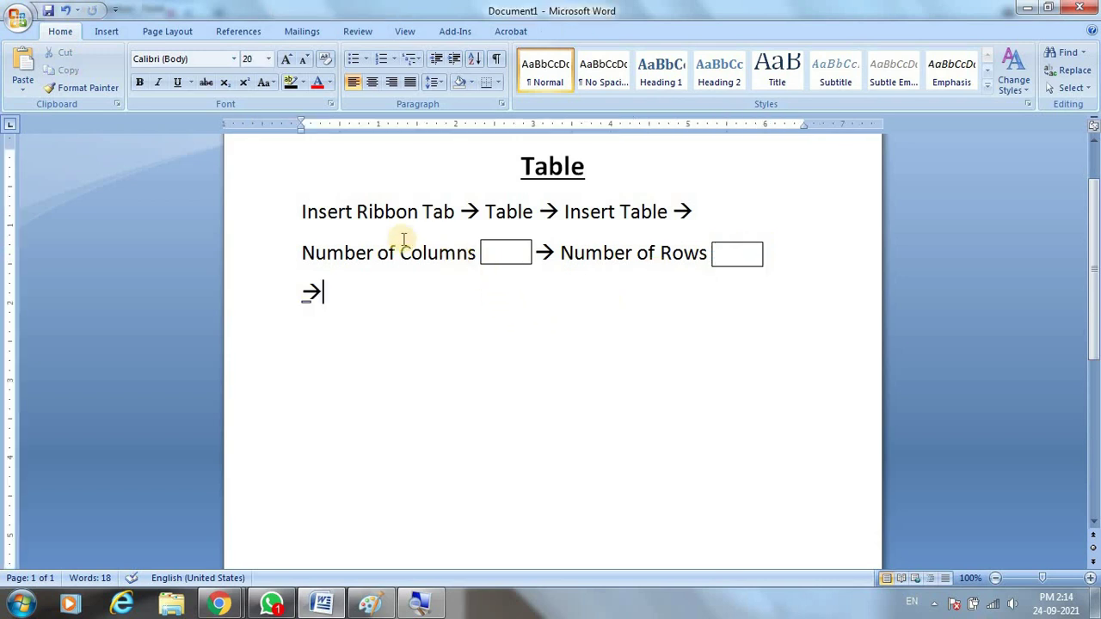
- Highlight the written steps while explaining, then select the Number of Columns box
left_click(386, 214)
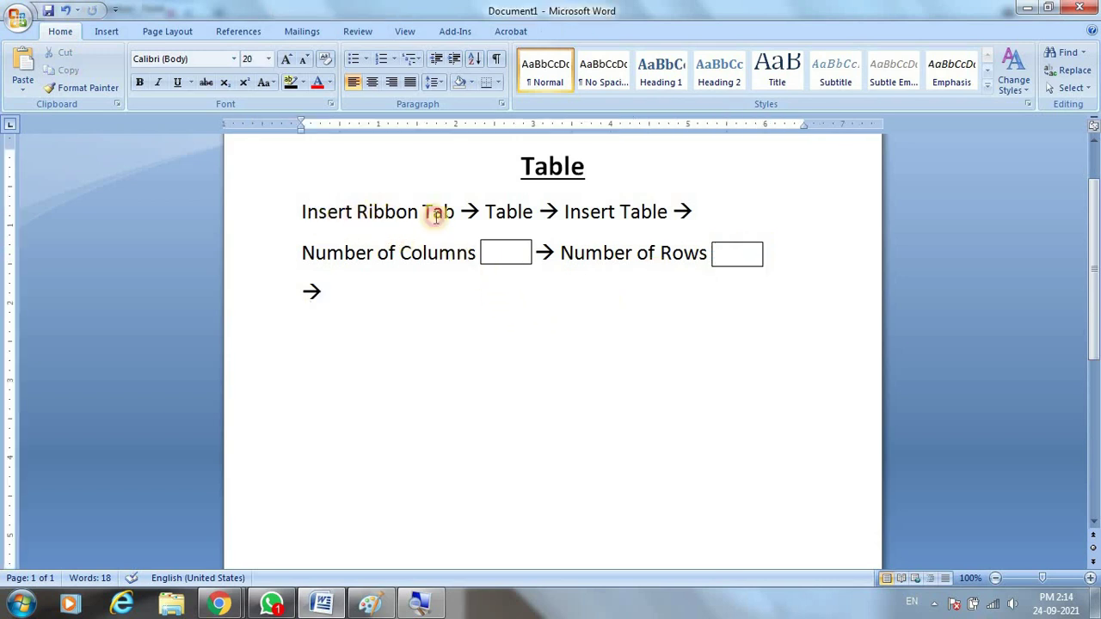
left_click_drag(485, 213, 667, 217)
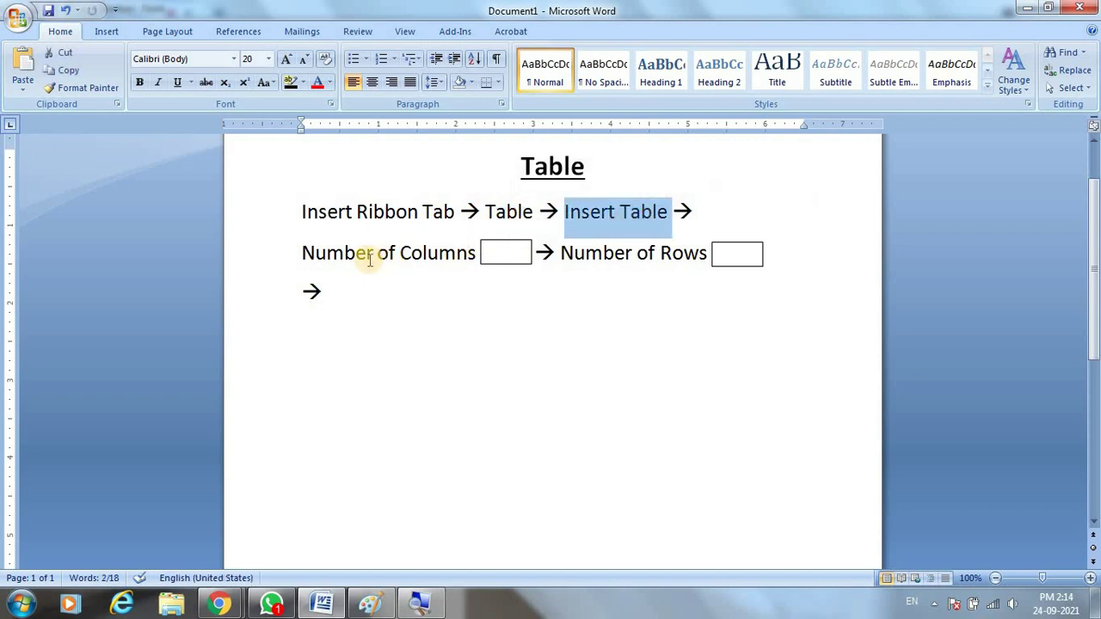
mouse_move(315, 252)
left_mouse_down()
mouse_move(415, 253)
mouse_move(450, 274)
left_mouse_up()
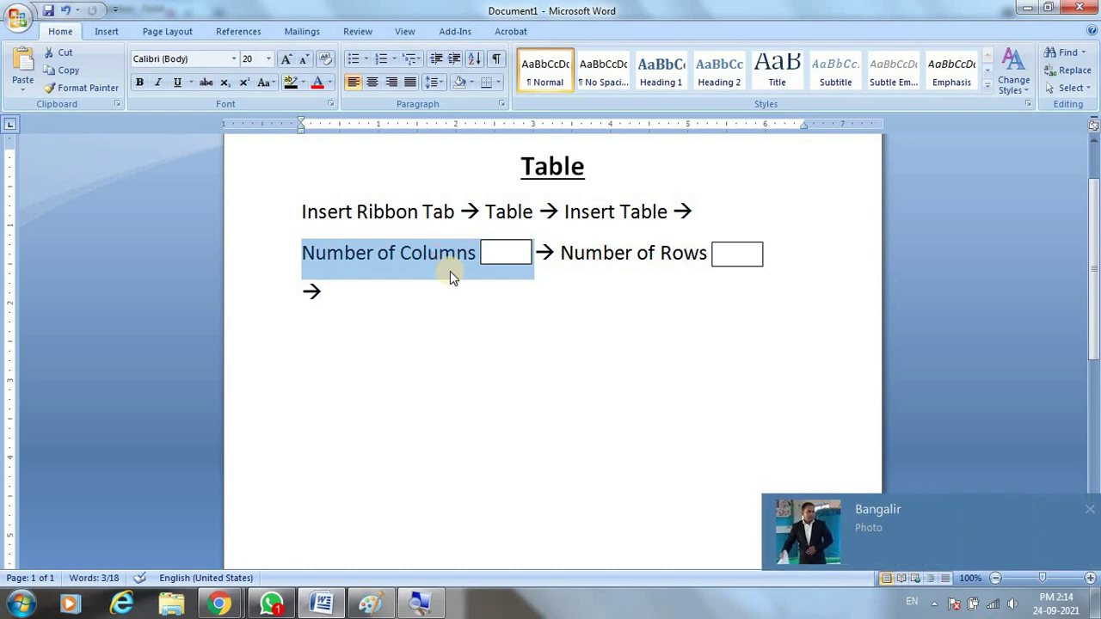
left_click(455, 263)
left_click(499, 255)
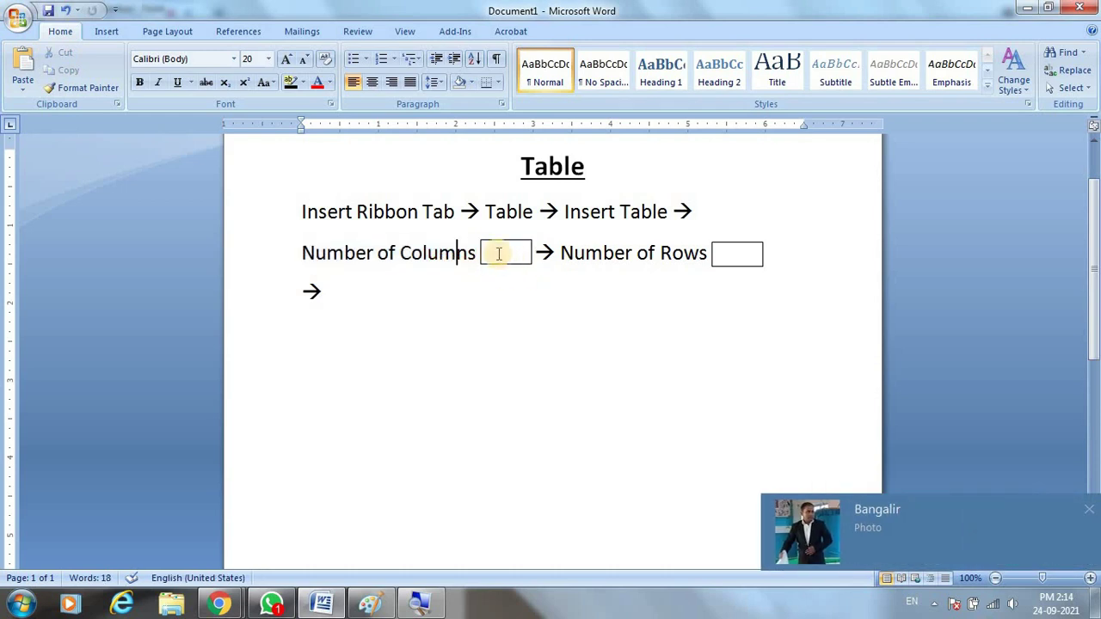
- Make the 5 in the Columns box centred at size 14
left_click(498, 254)
type("5")
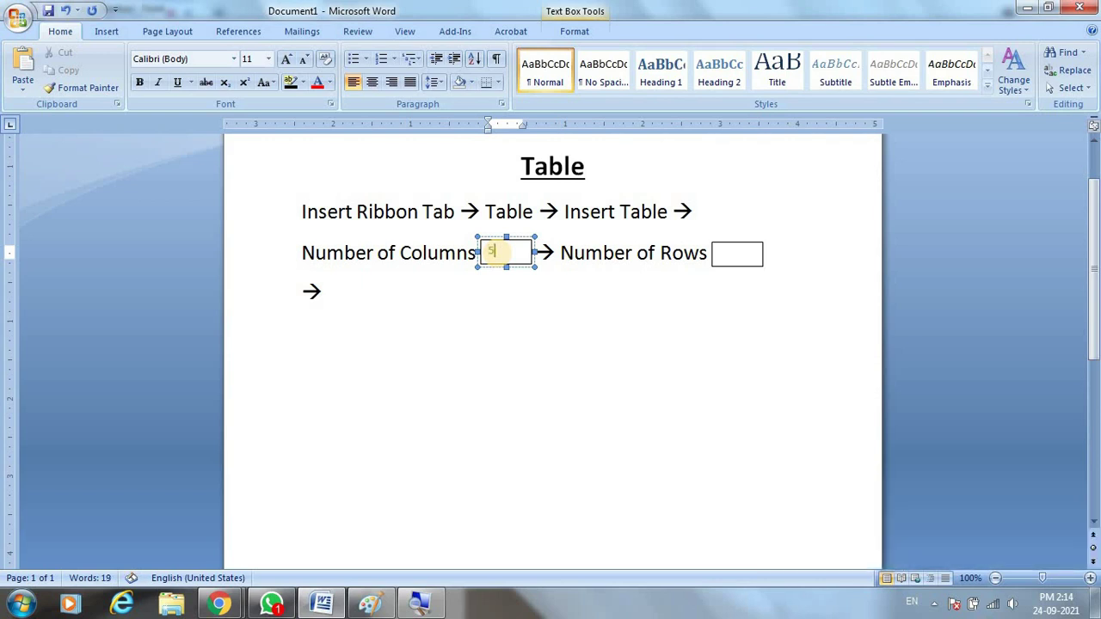
left_click_drag(497, 251, 457, 262)
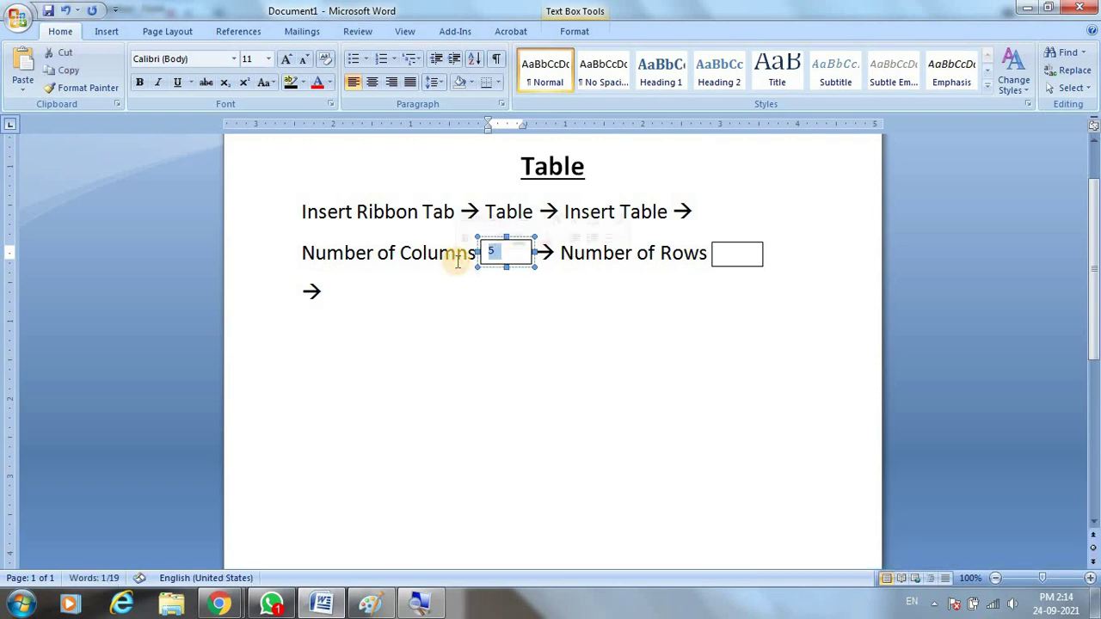
key("ctrl+shift+period")
key("ctrl+shift+period")
key("ctrl+e")
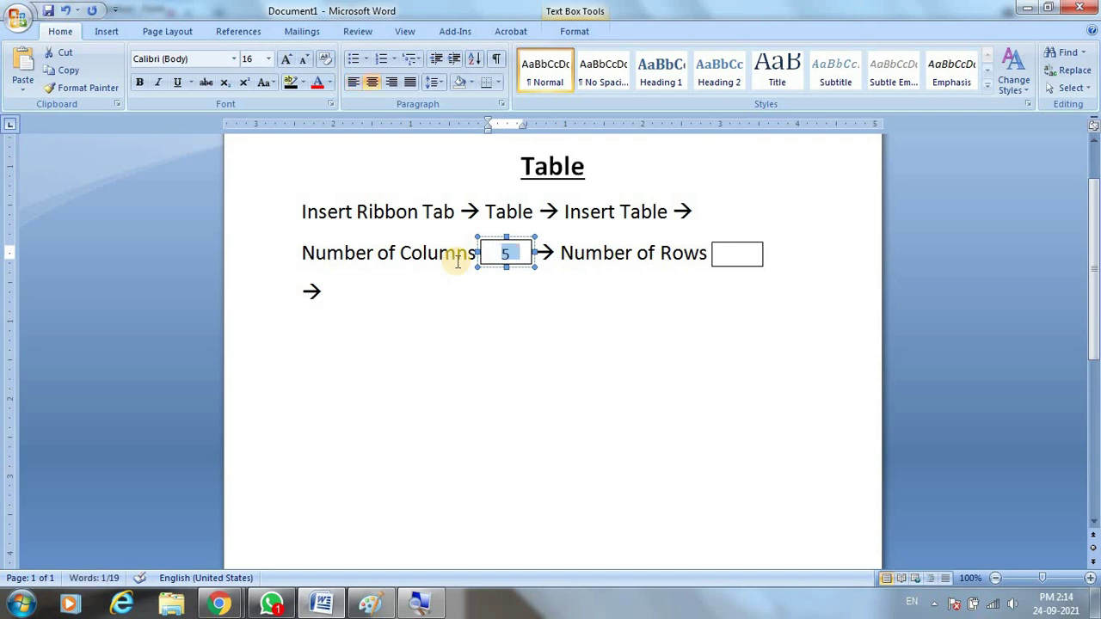
key("ctrl+shift+comma")
- Enter 4 at size 14 in the Rows box
left_click(734, 254)
key("ctrl+shift+period")
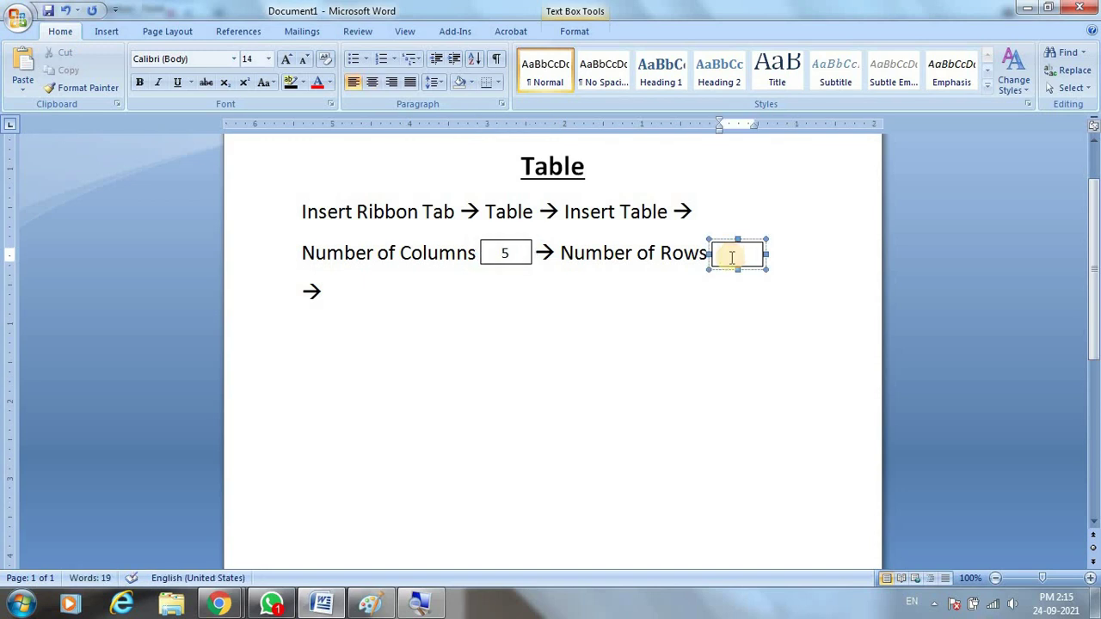
type("3")
key("BackSpace")
type("4")
- Add 'Ok' after the final arrow and start a new empty line below it
left_click(516, 320)
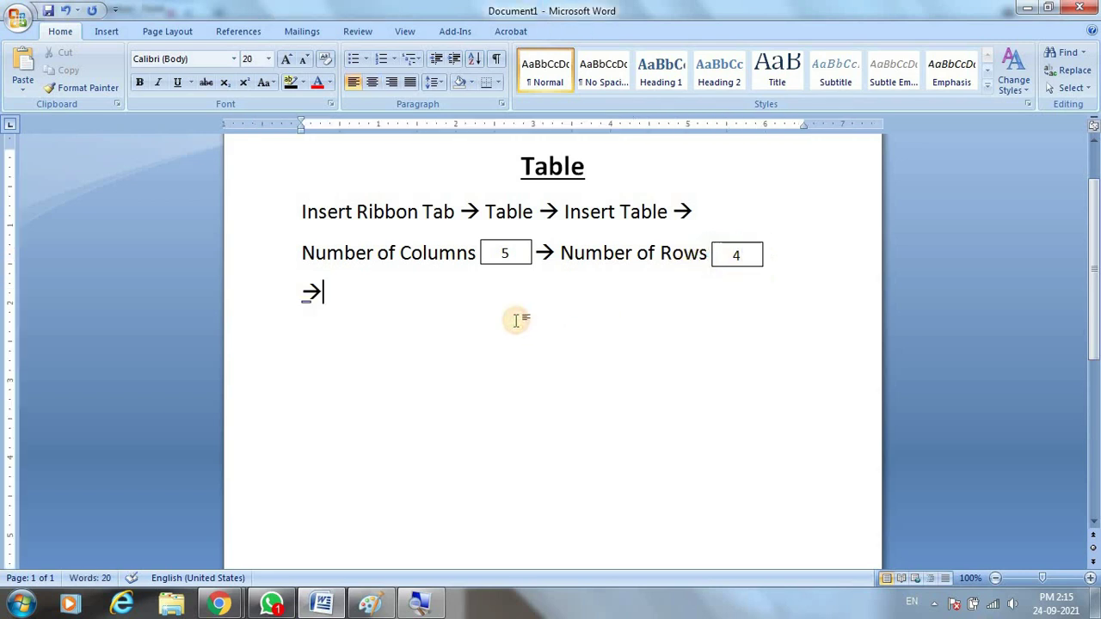
type(" Ok")
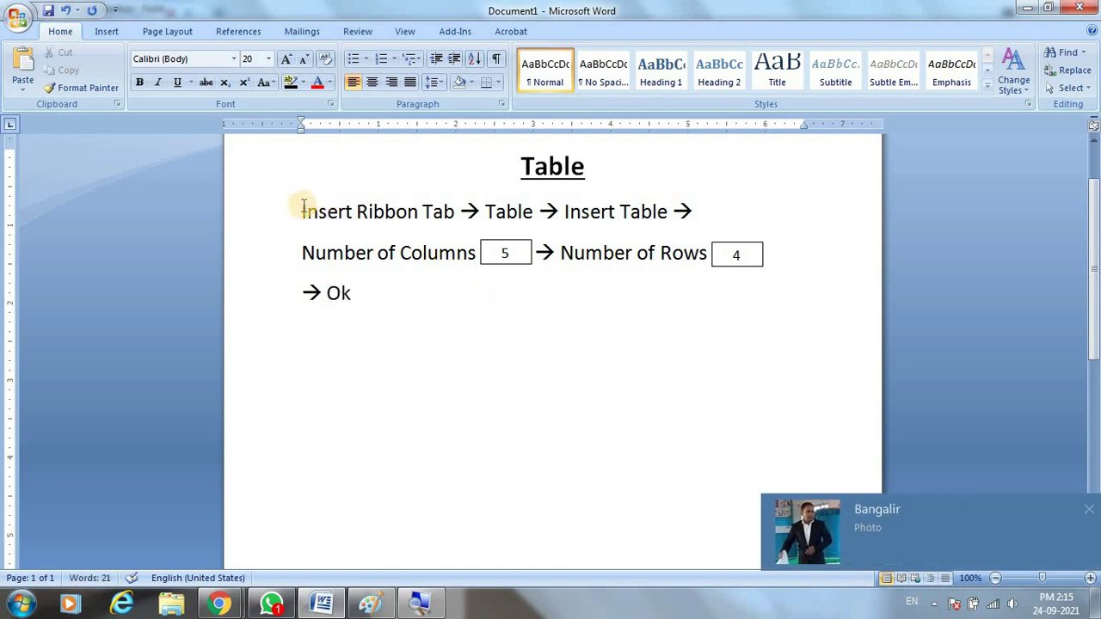
left_click_drag(302, 212, 381, 291)
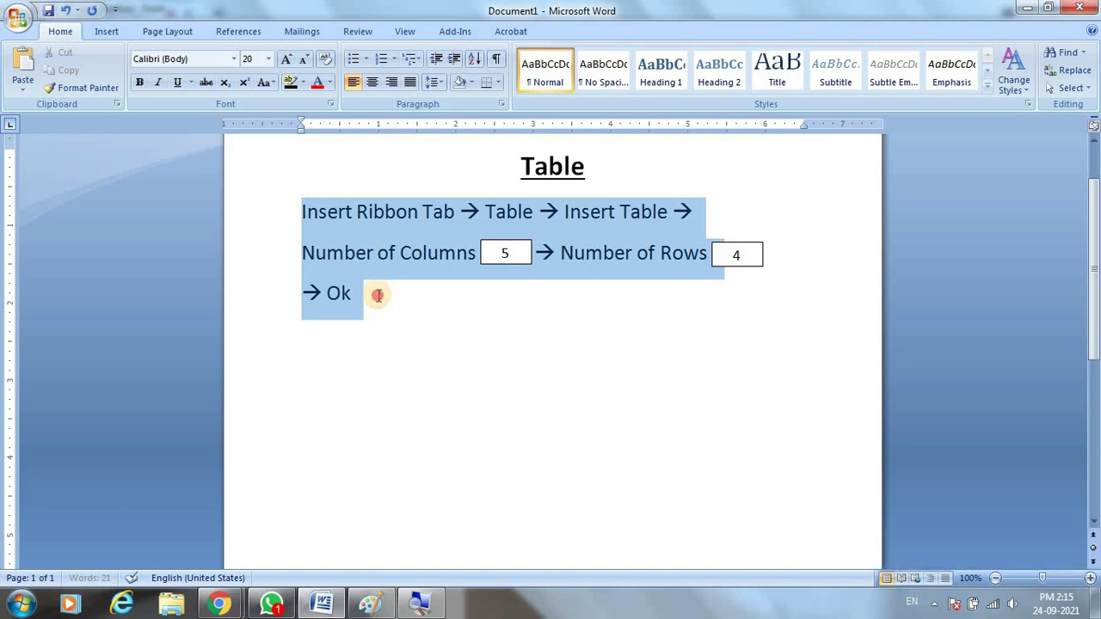
left_click(370, 302)
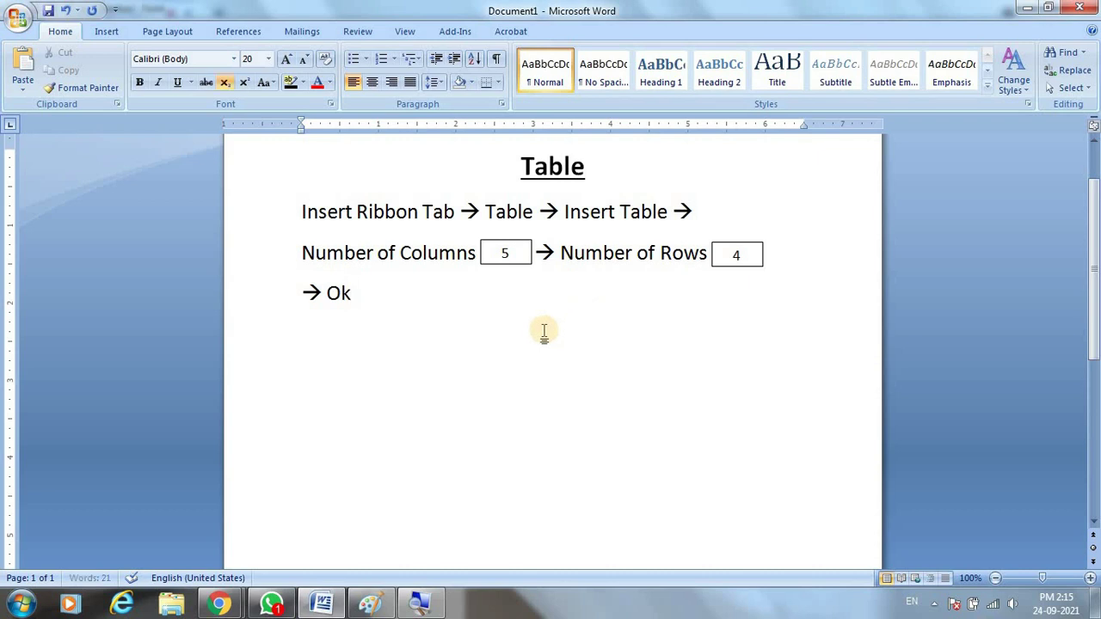
key("Return")
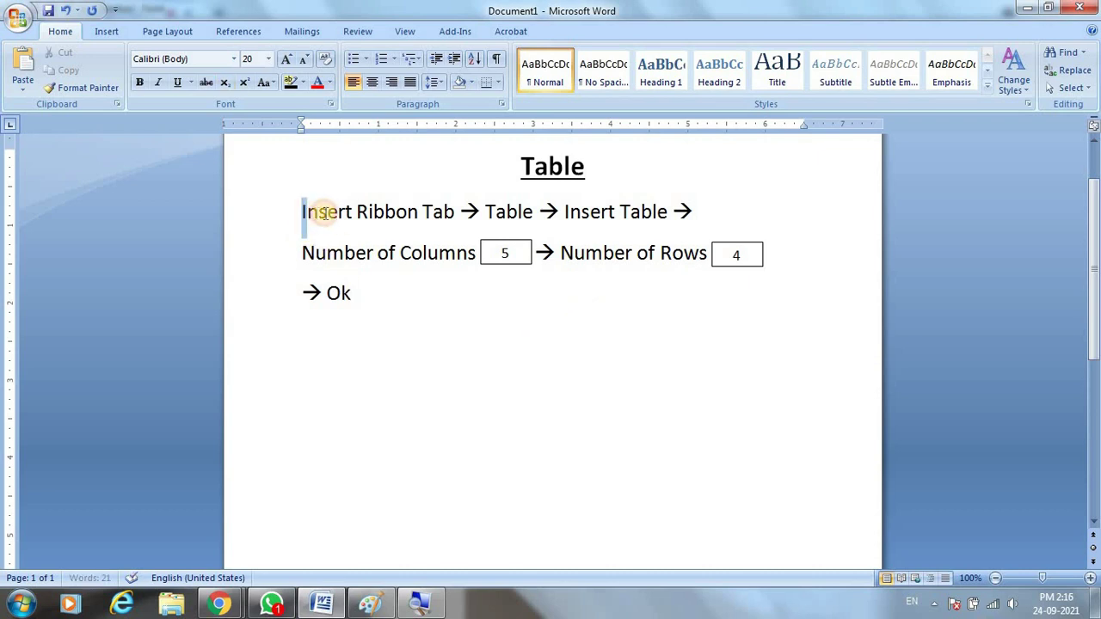
left_click_drag(302, 213, 460, 214)
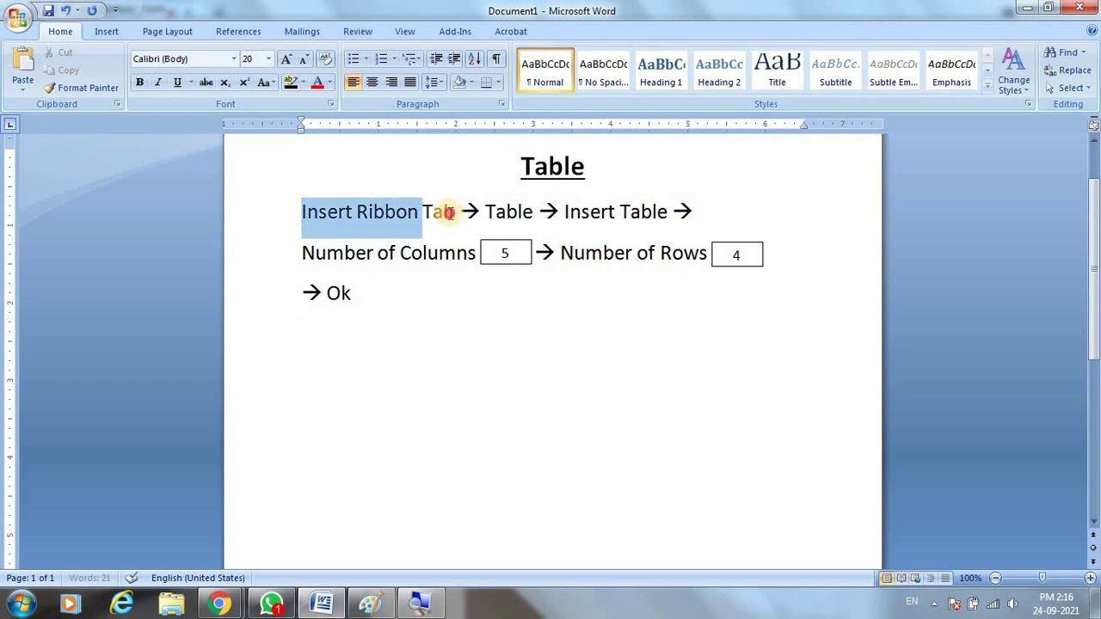
left_click(337, 357)
left_click(107, 33)
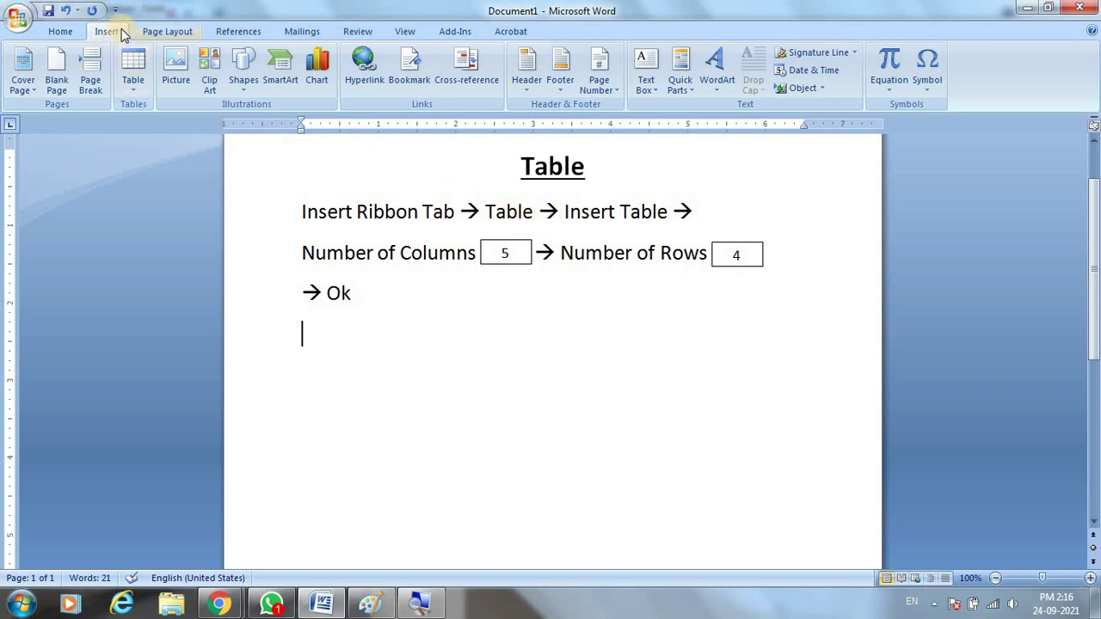
- Open the Insert Table dialog from the Table menu and move it aside to reveal the notes
left_click(137, 85)
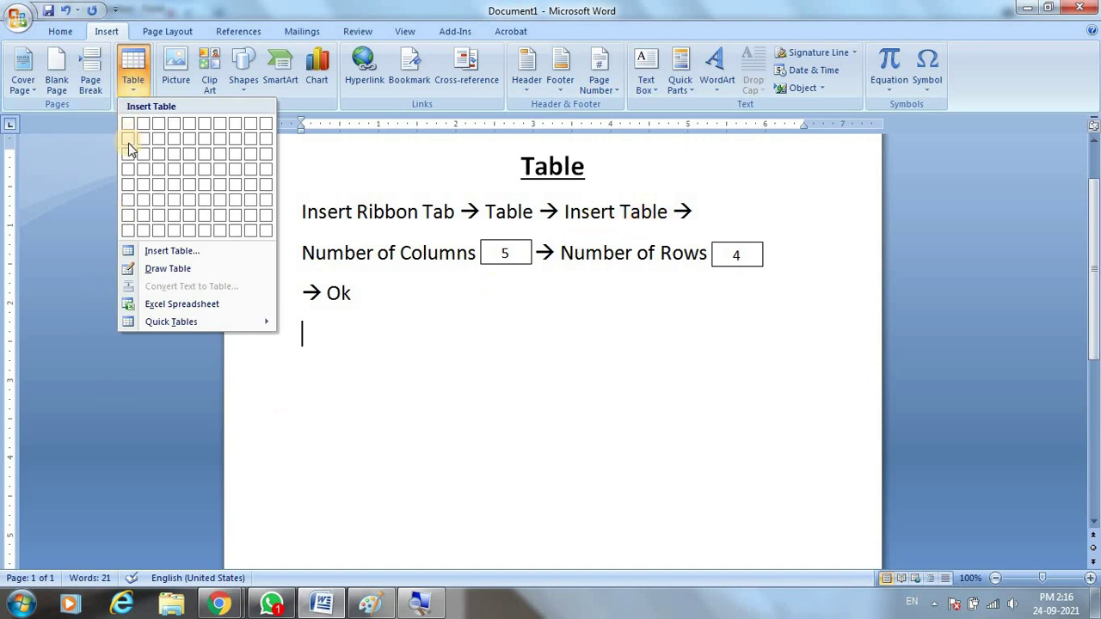
left_click(177, 252)
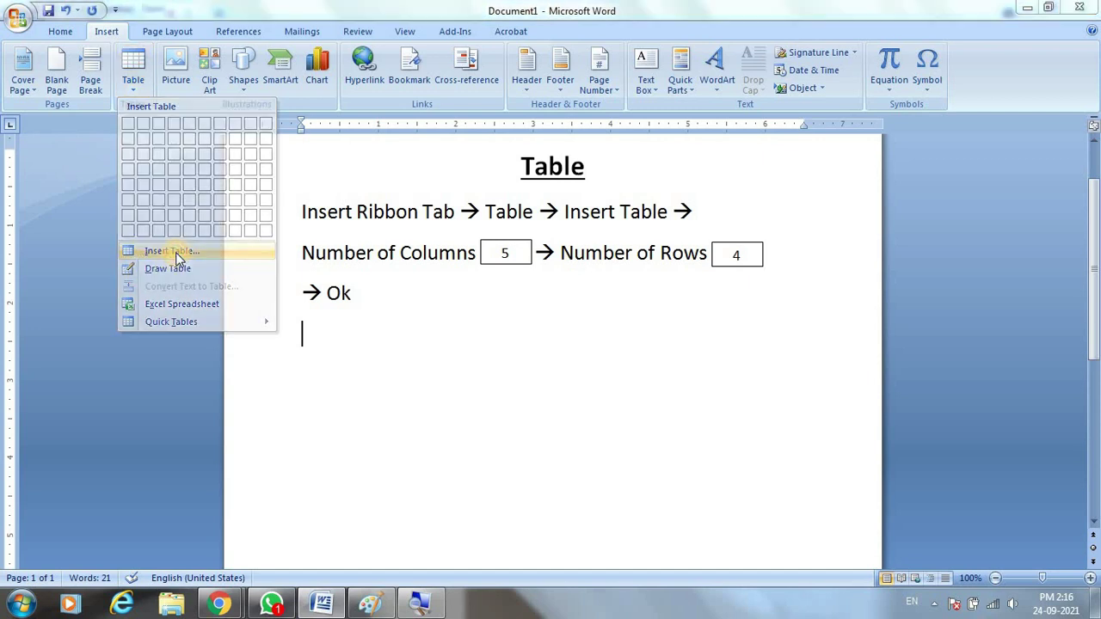
mouse_move(616, 254)
left_mouse_down()
mouse_move(476, 312)
mouse_move(512, 310)
left_mouse_up()
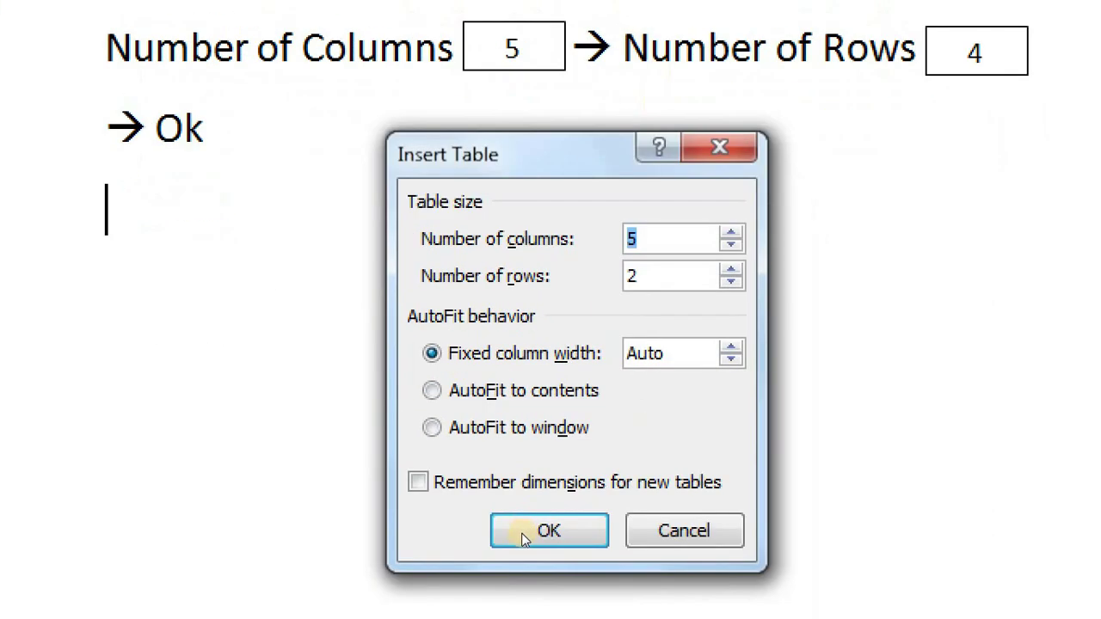
- Set Number of columns to 5 in Insert Table, after trying higher counts
type("5")
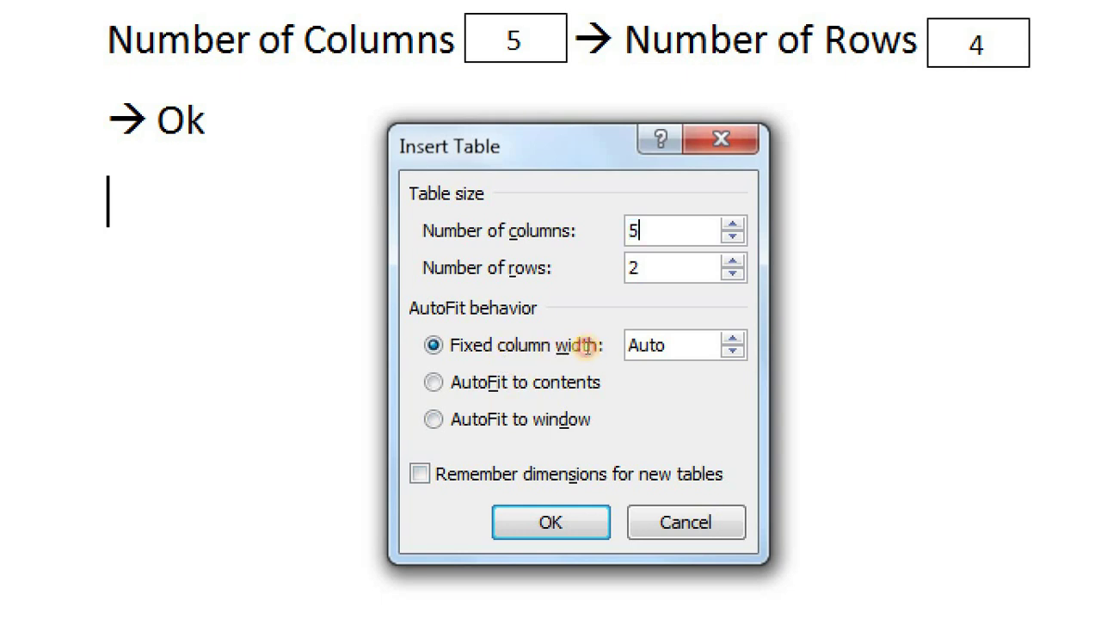
key("Up")
key("Up")
key("Up")
key("Up")
key("Up")
key("Up")
key("Up")
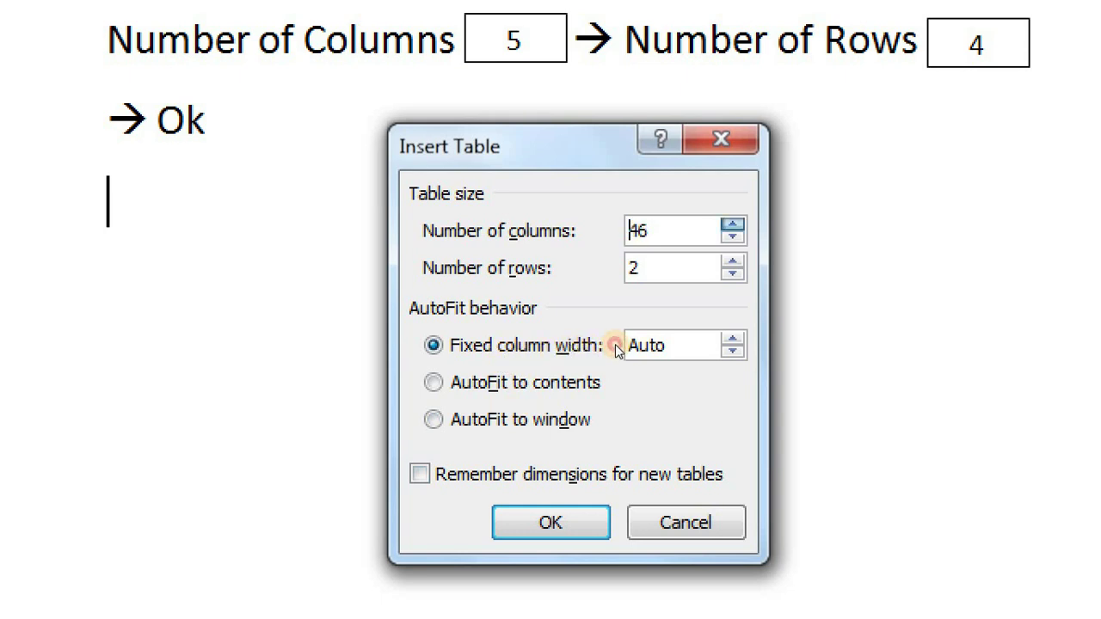
key("Up")
key("Up")
key("Up")
key("Up")
key("Up")
key("Up")
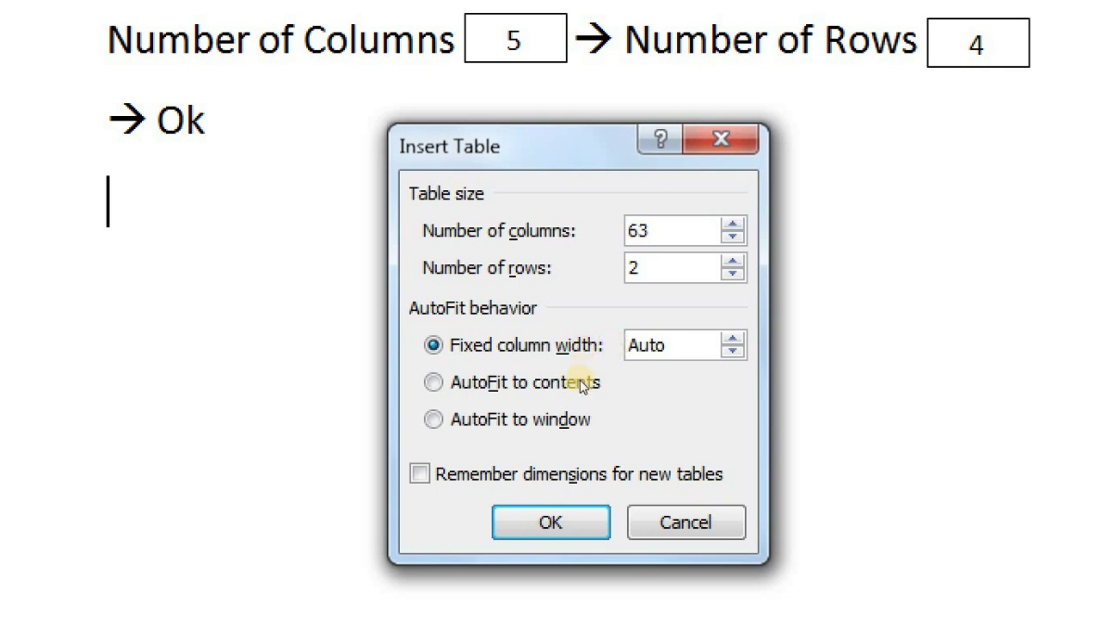
key("Tab")
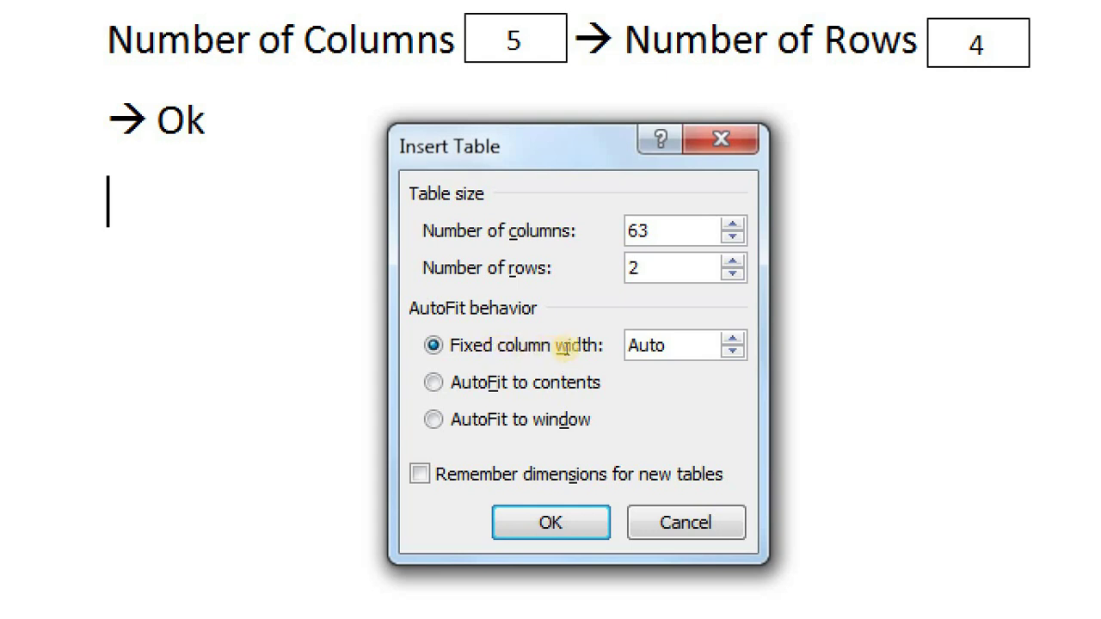
key("shift+Tab")
key("shift+Home")
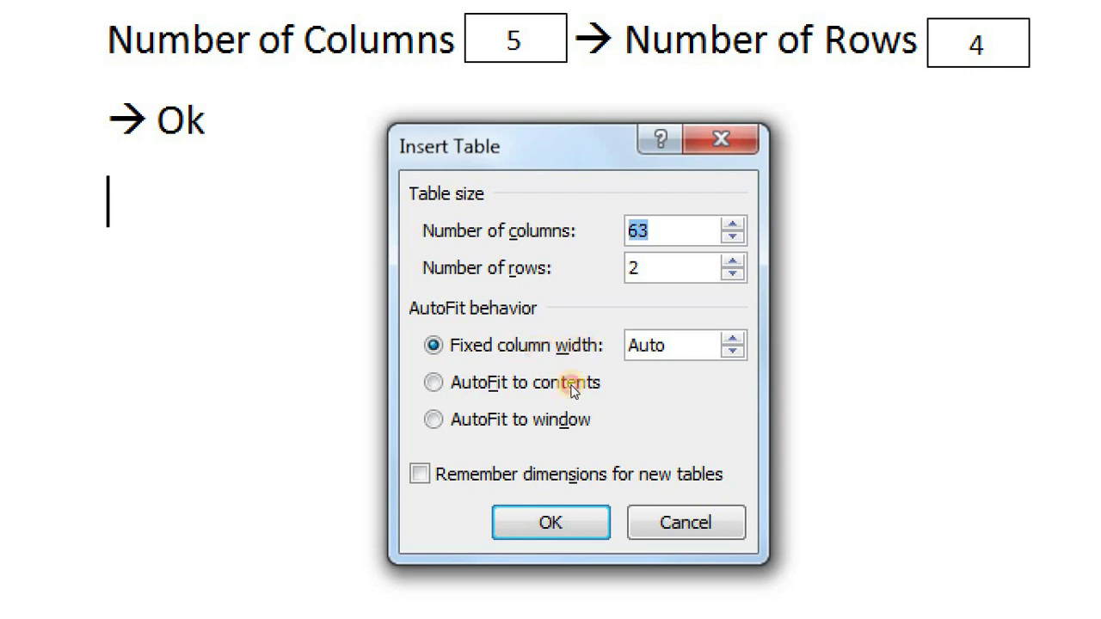
key("Tab")
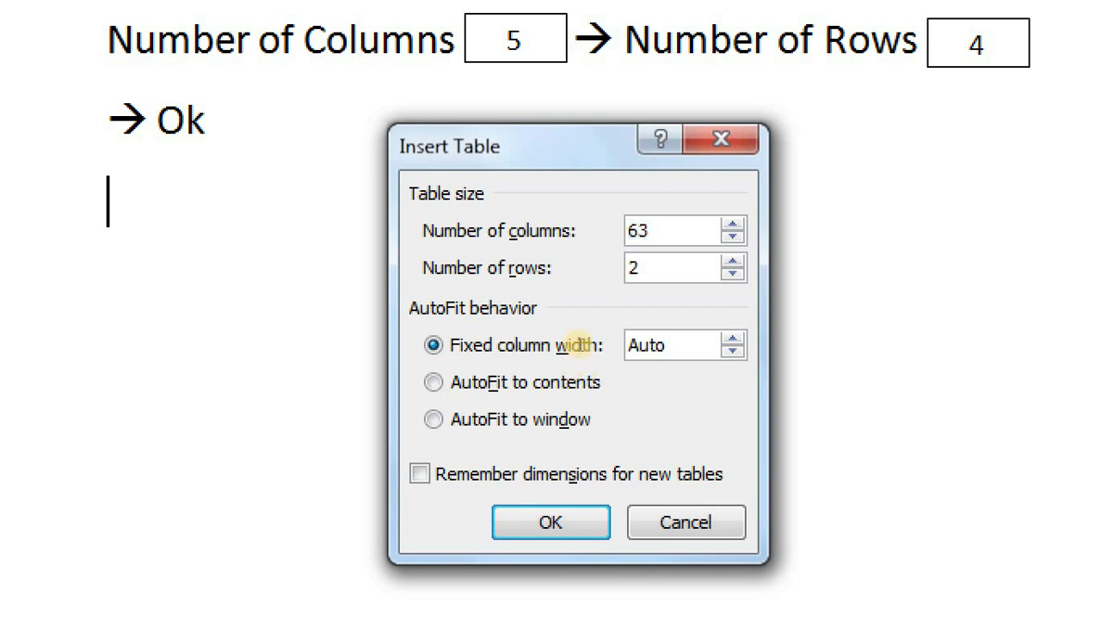
key("shift+Tab")
key("shift+Home")
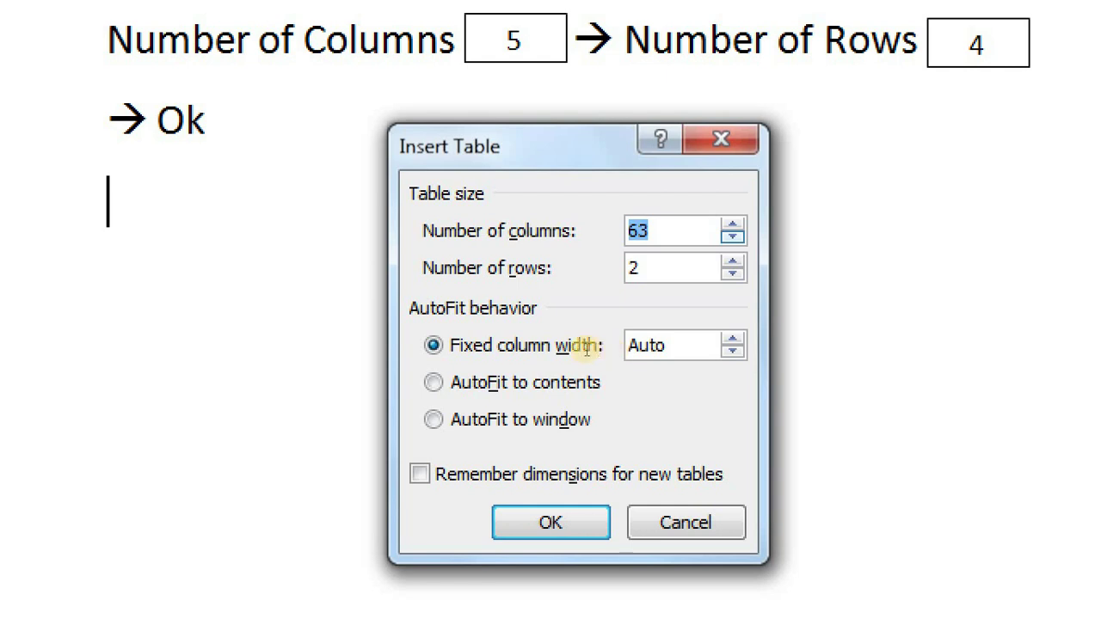
key("Down")
key("Down")
key("Down")
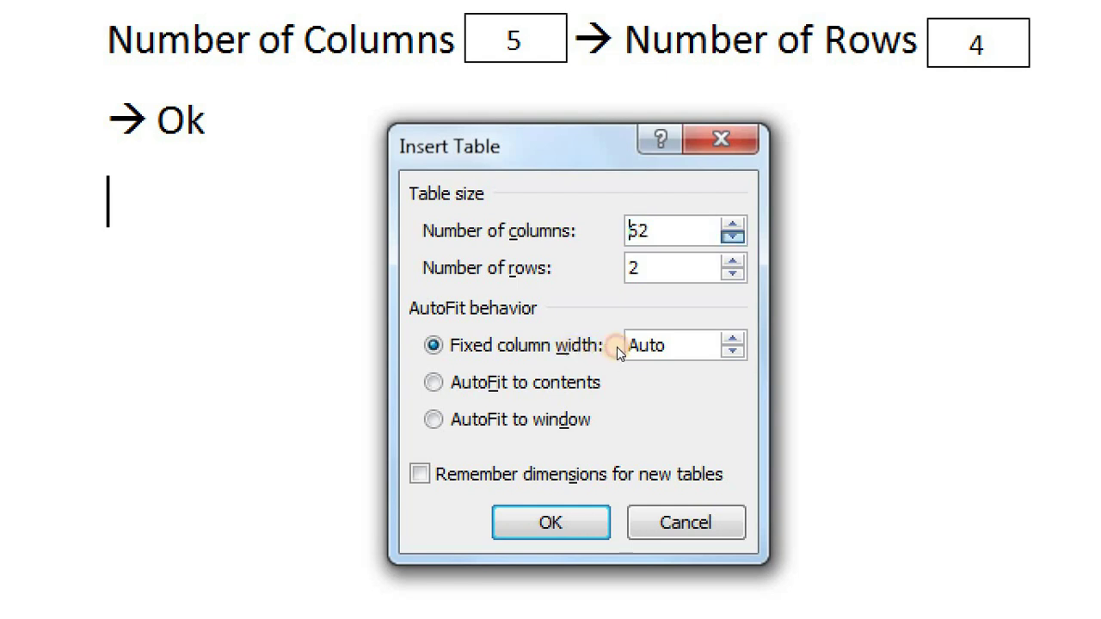
key("Down")
key("Down")
key("Down")
key("Down")
key("Down")
key("Down")
key("Down")
key("Down")
key("Down")
key("Down")
key("Down")
key("Up")
key("Up")
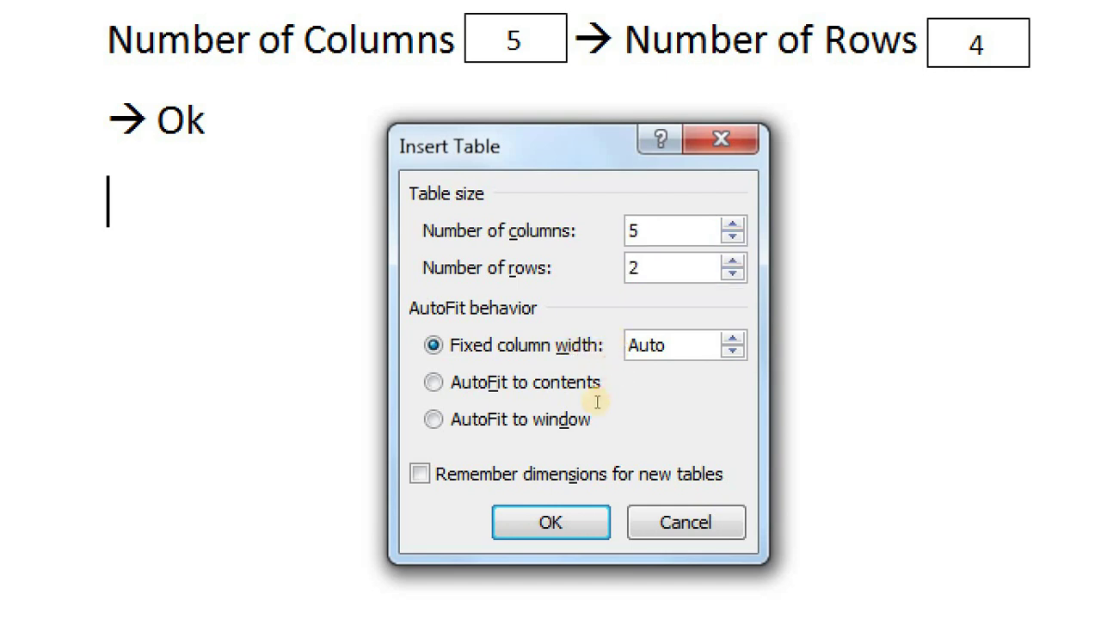
- Set Number of rows to 4 and insert the 5-by-4 table
key("Tab")
type("4")
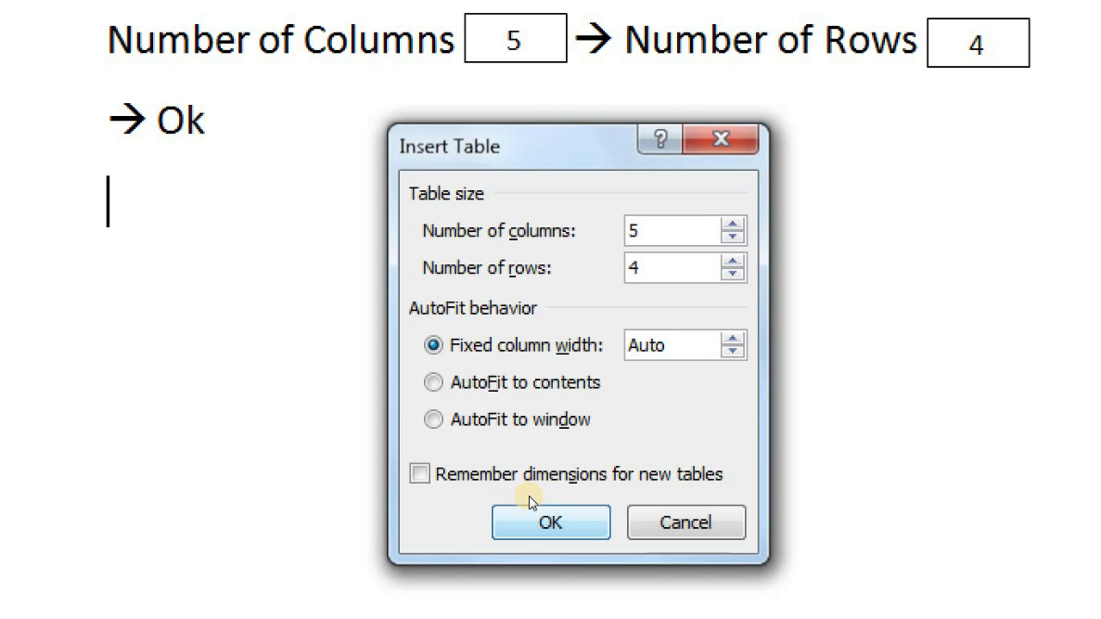
left_click(531, 508)
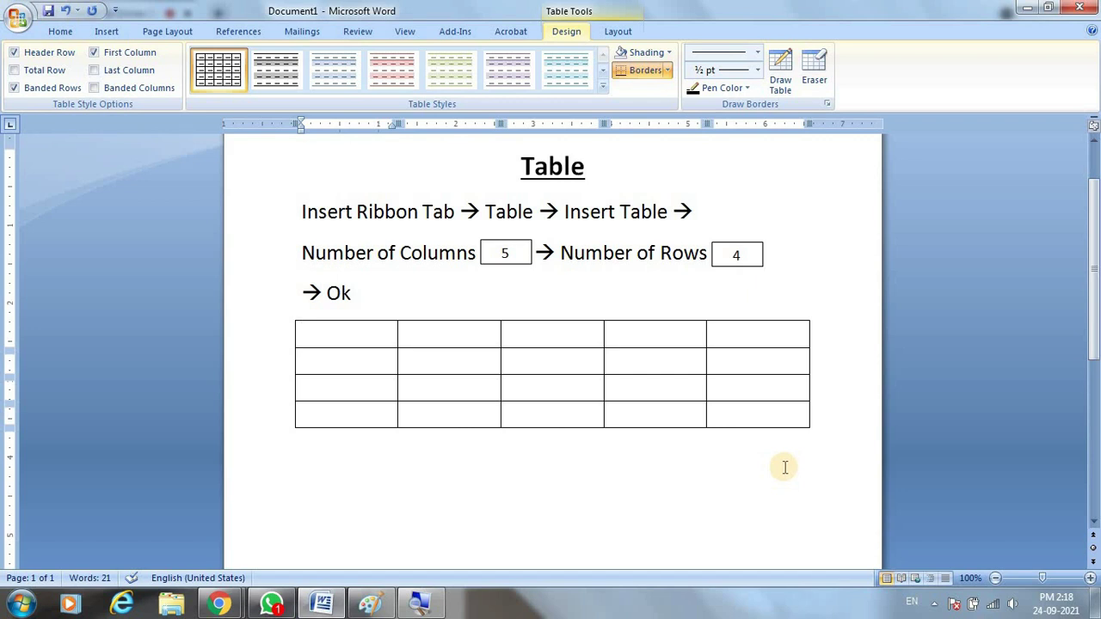
mouse_move(345, 333)
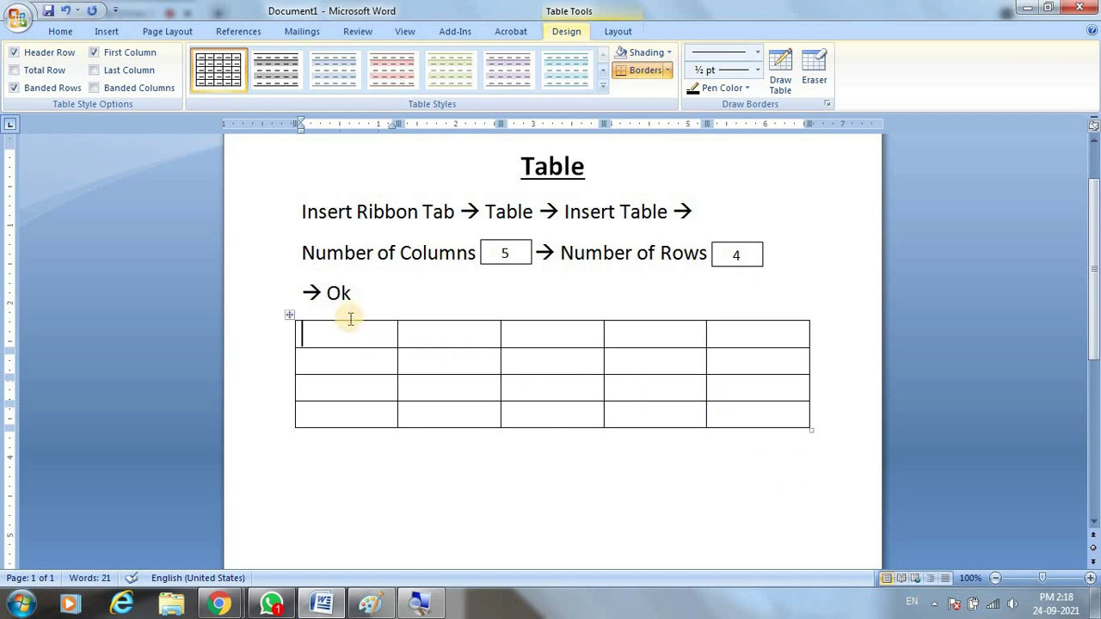
left_click(345, 318)
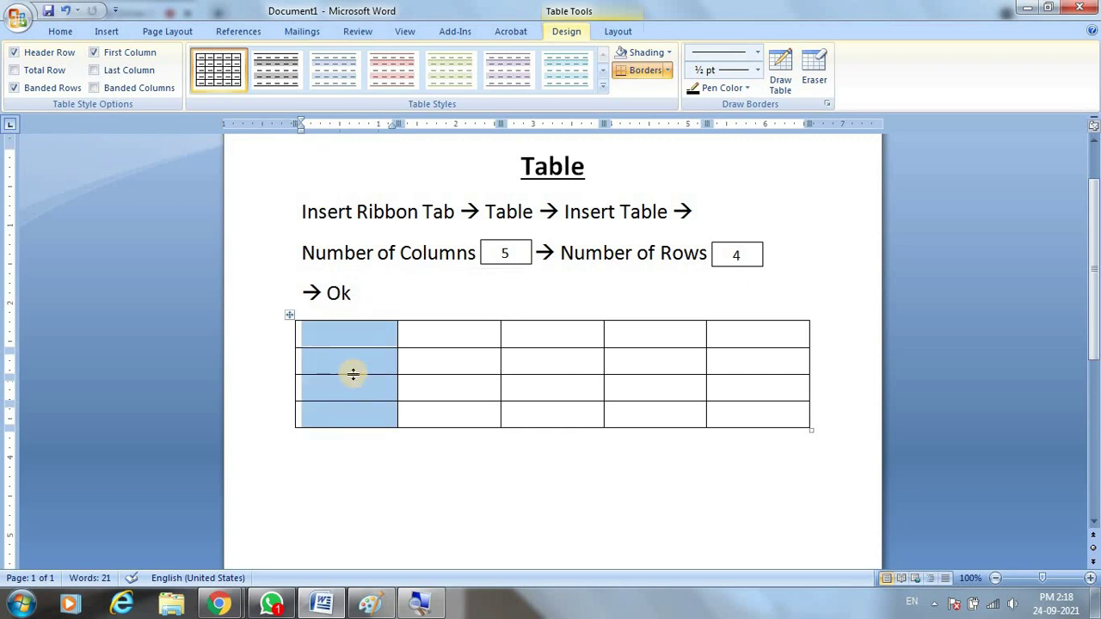
left_click(458, 318)
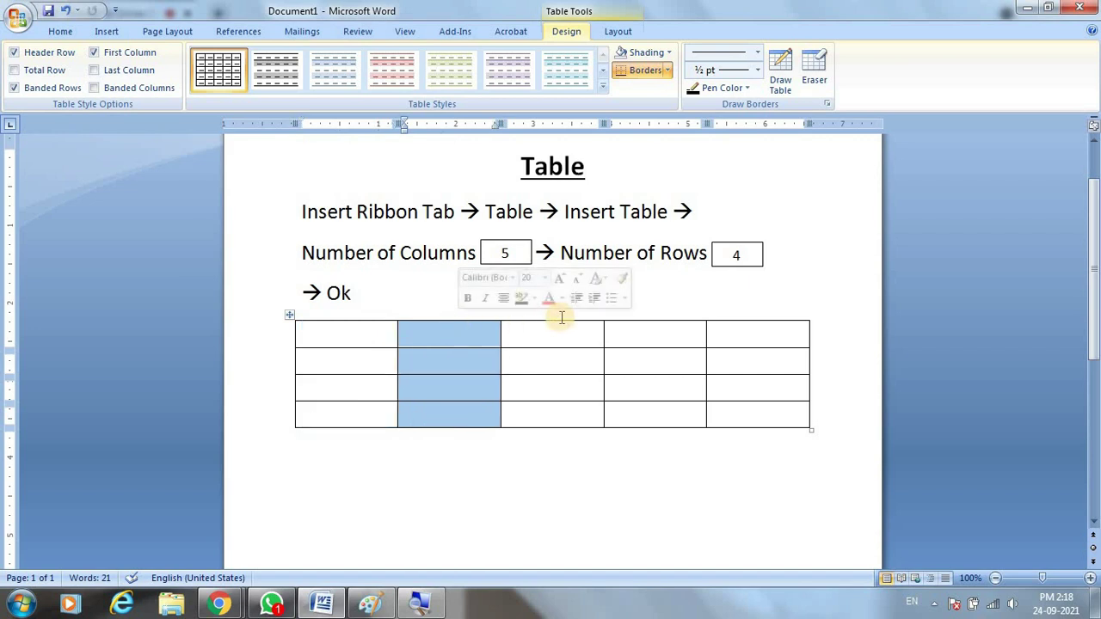
left_click(550, 317)
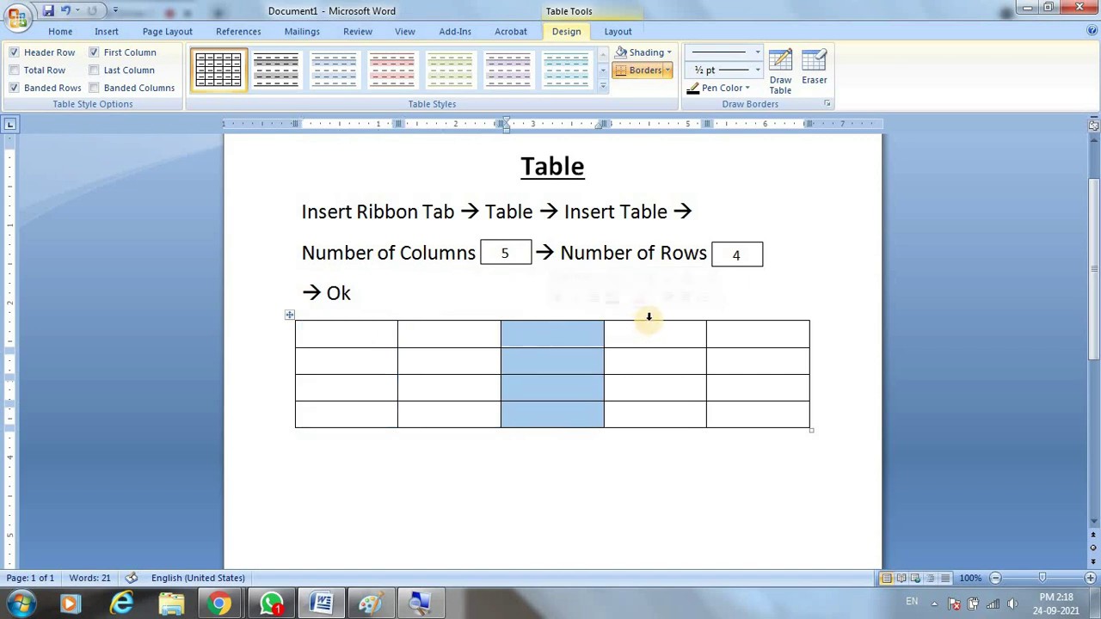
left_click(650, 316)
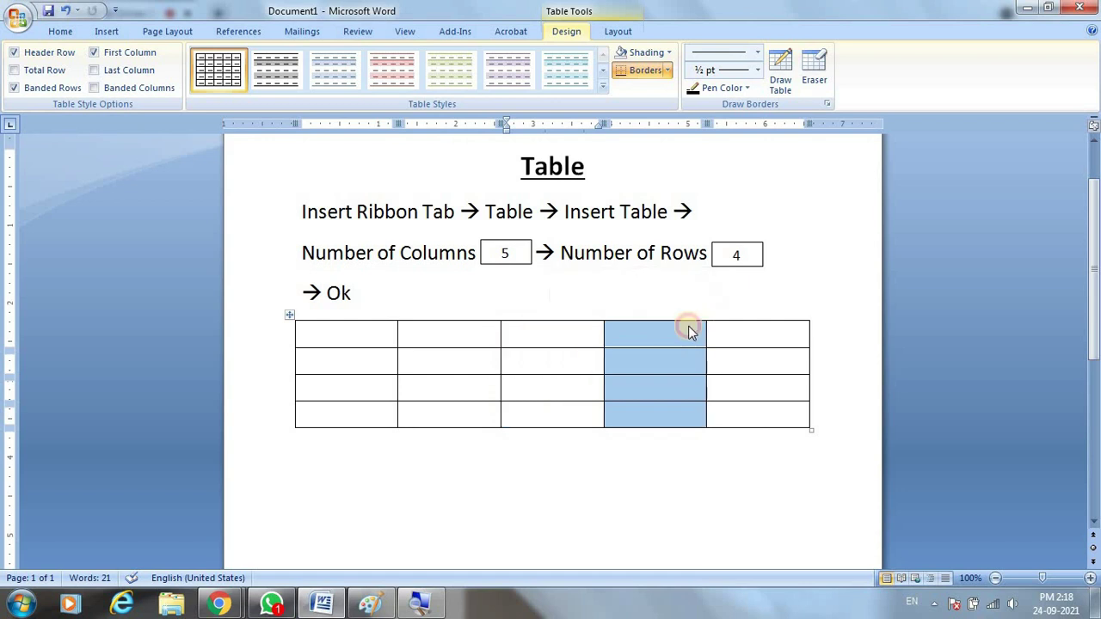
left_click(737, 317)
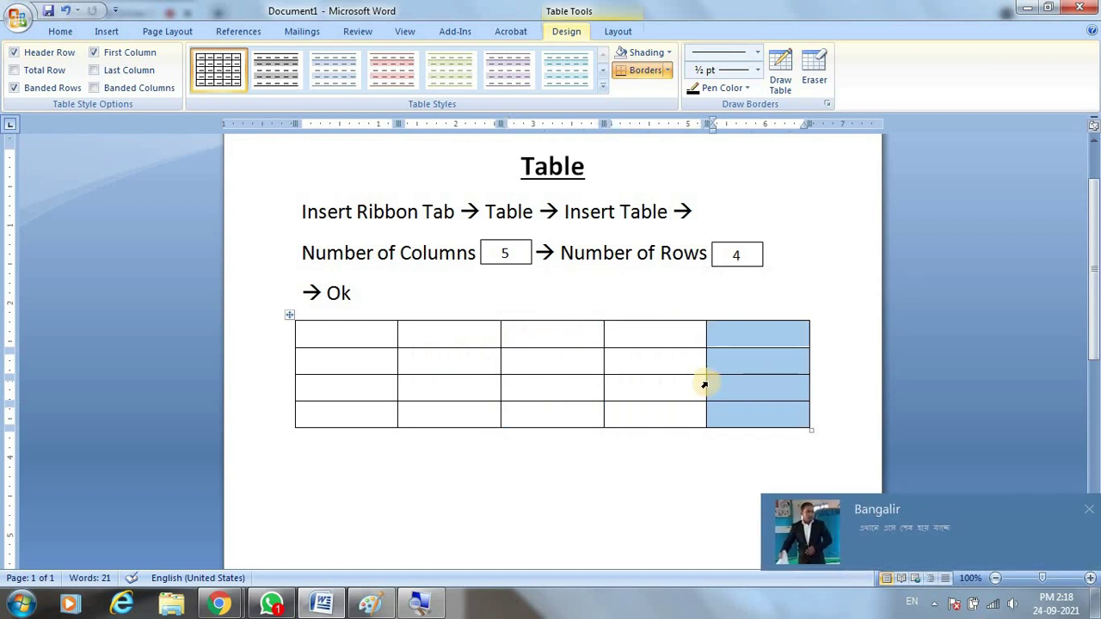
left_click(283, 340)
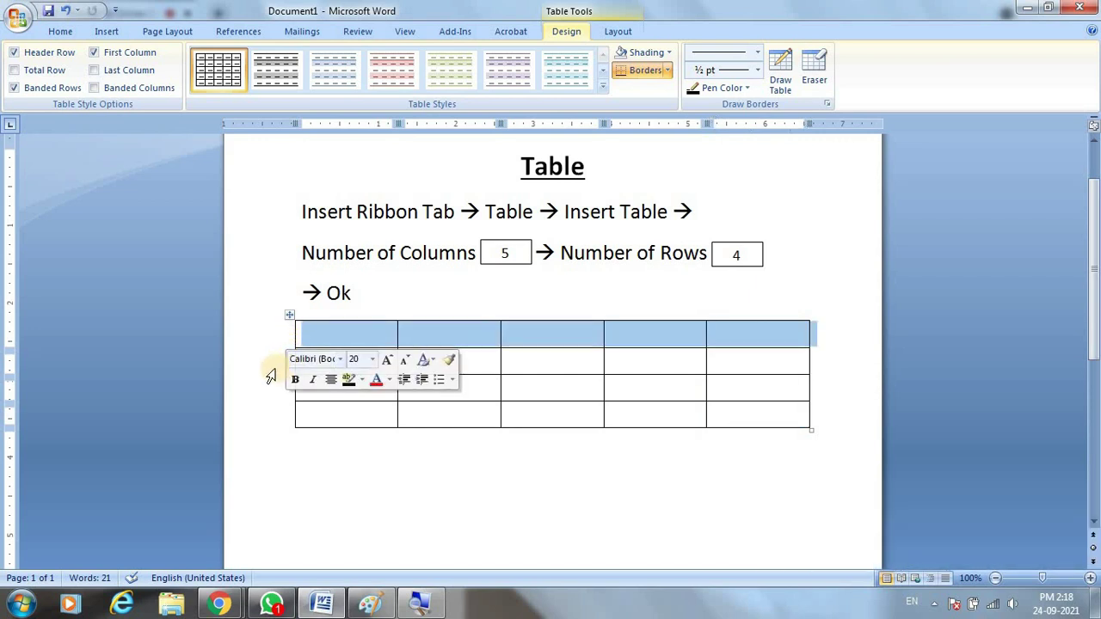
left_click(286, 371)
left_click(275, 413)
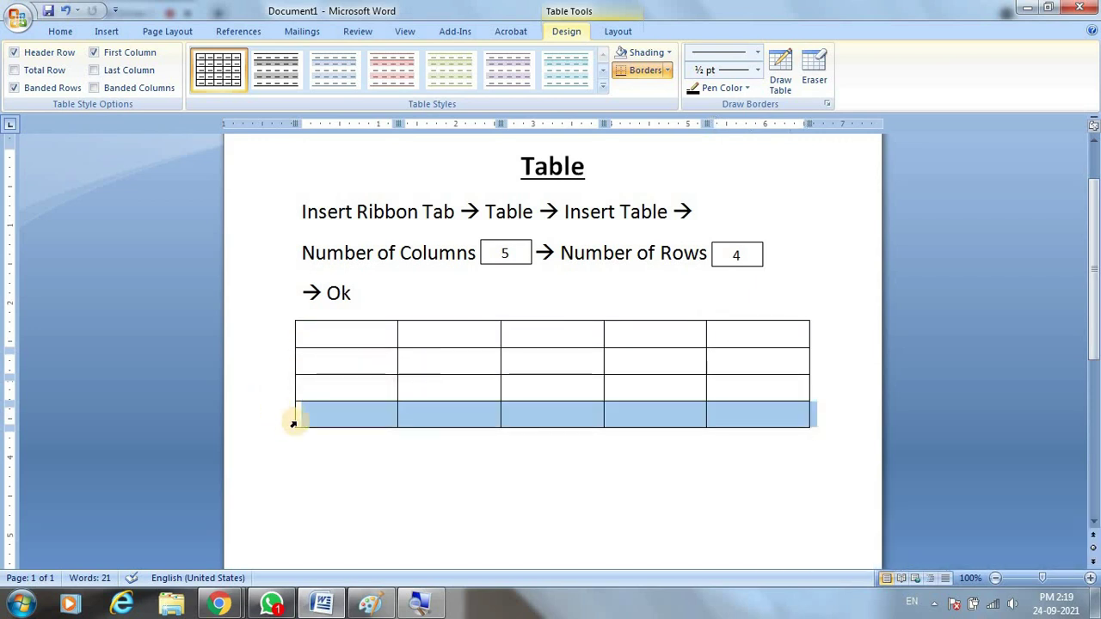
left_click(271, 396)
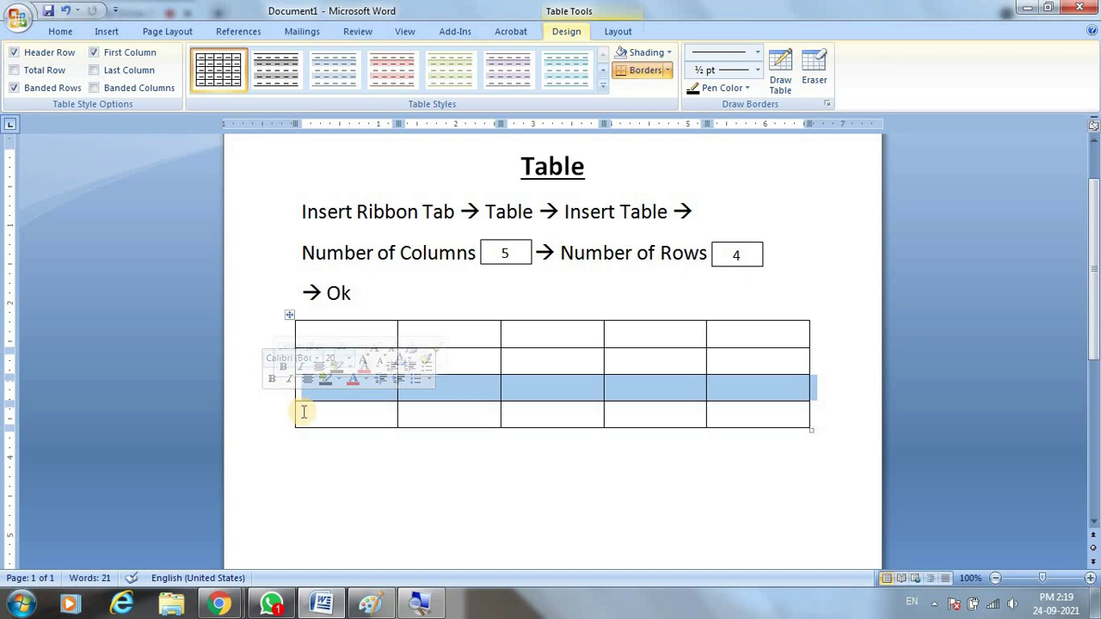
left_click(645, 420)
left_click_drag(309, 331, 767, 332)
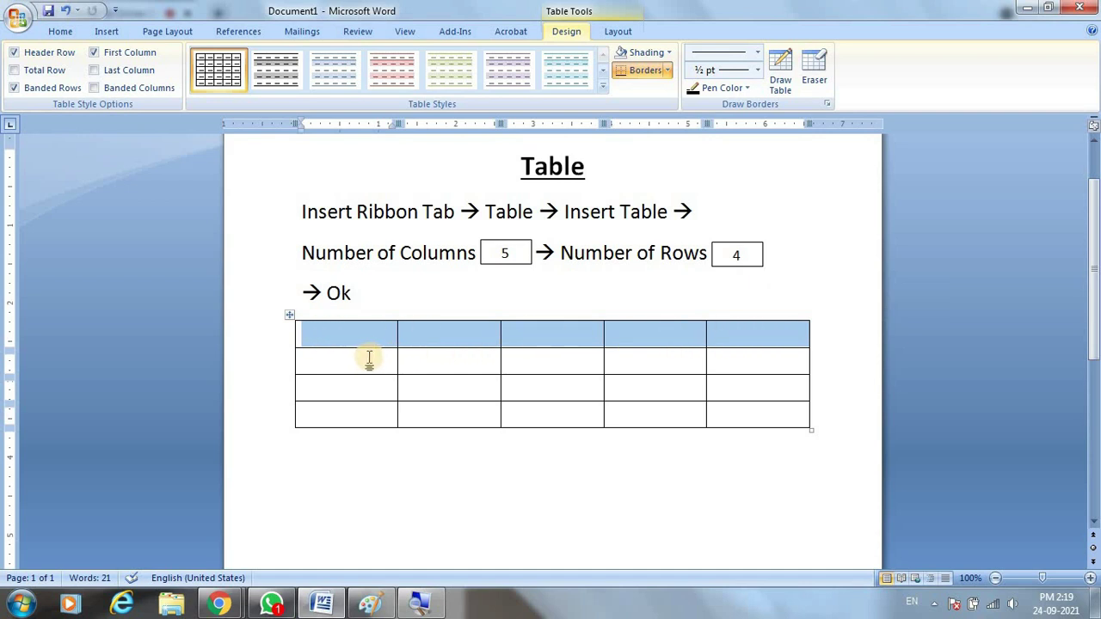
left_click(371, 359)
left_click_drag(421, 357, 747, 361)
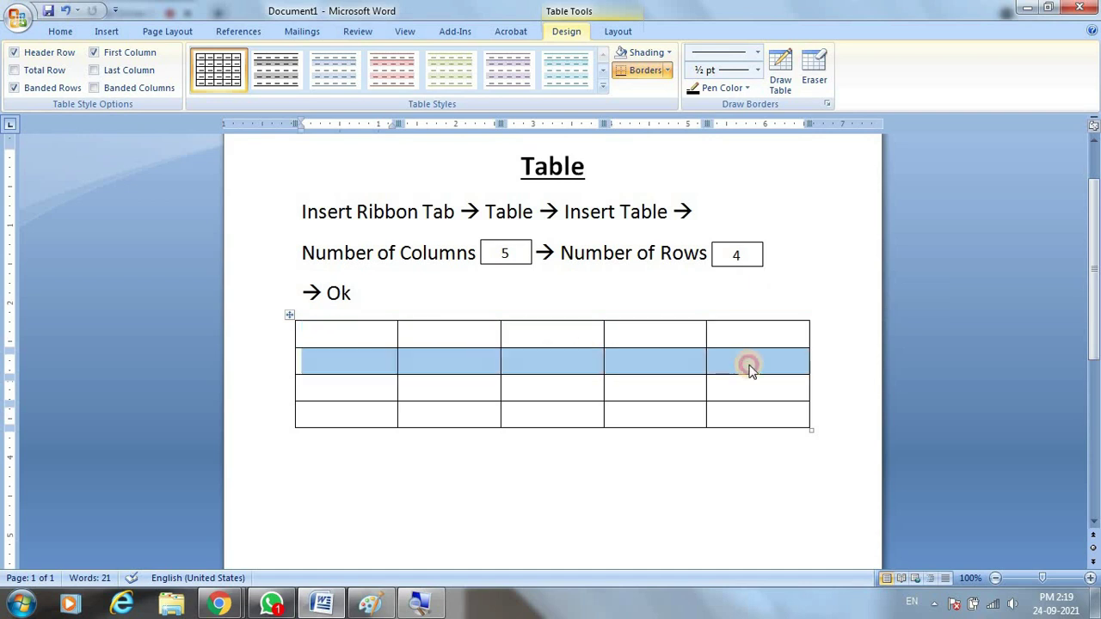
left_click_drag(352, 386, 749, 387)
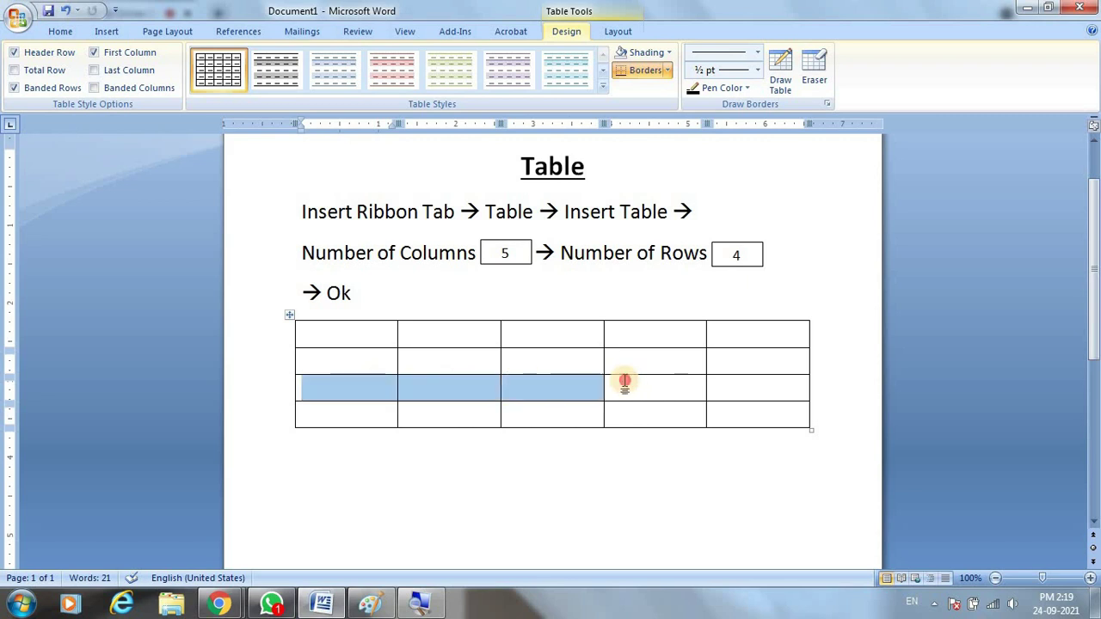
left_click_drag(356, 415, 766, 415)
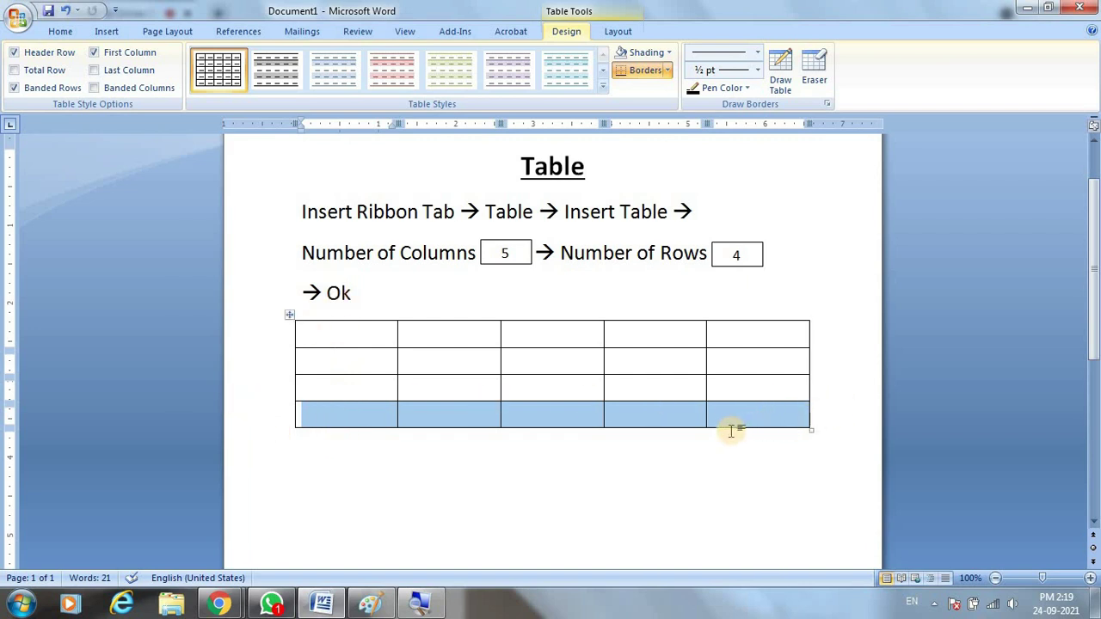
left_click_drag(386, 413, 676, 413)
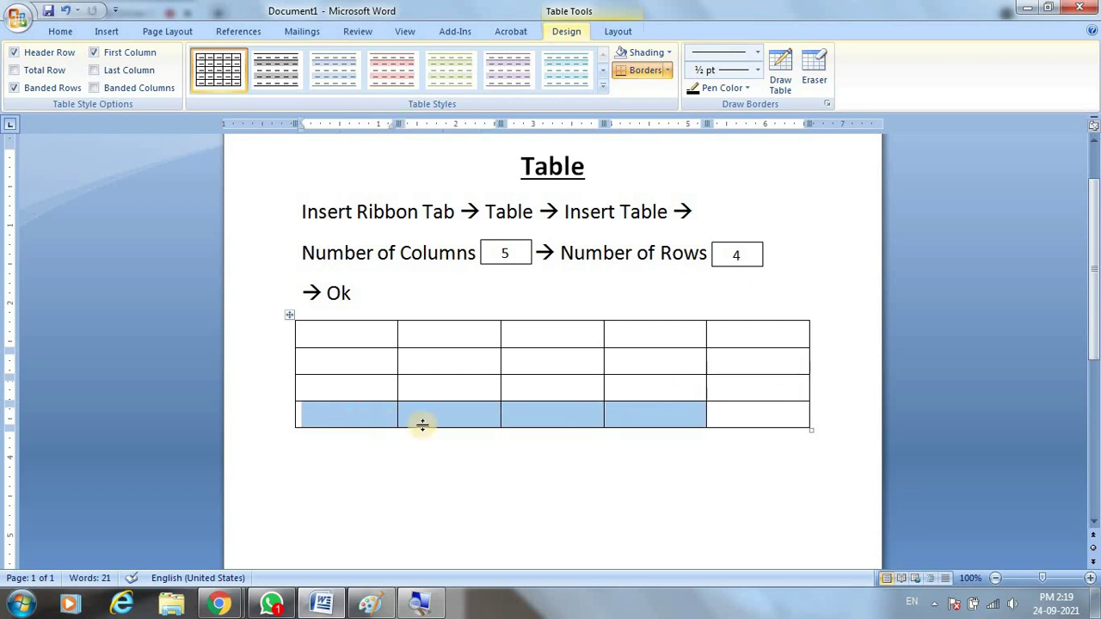
left_click(368, 414)
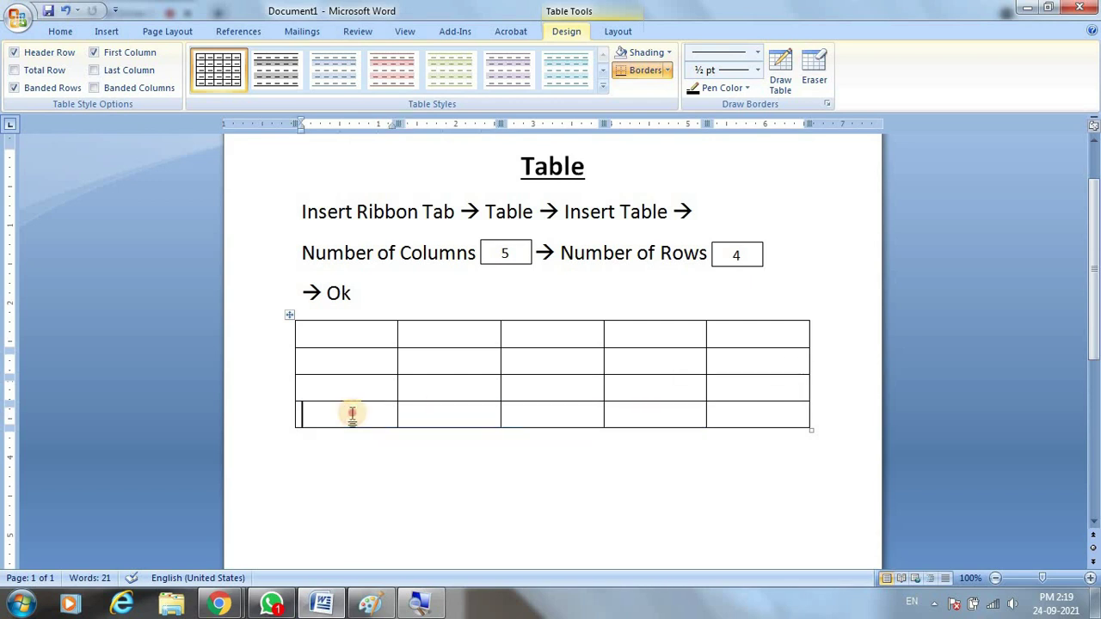
left_click_drag(460, 414, 802, 421)
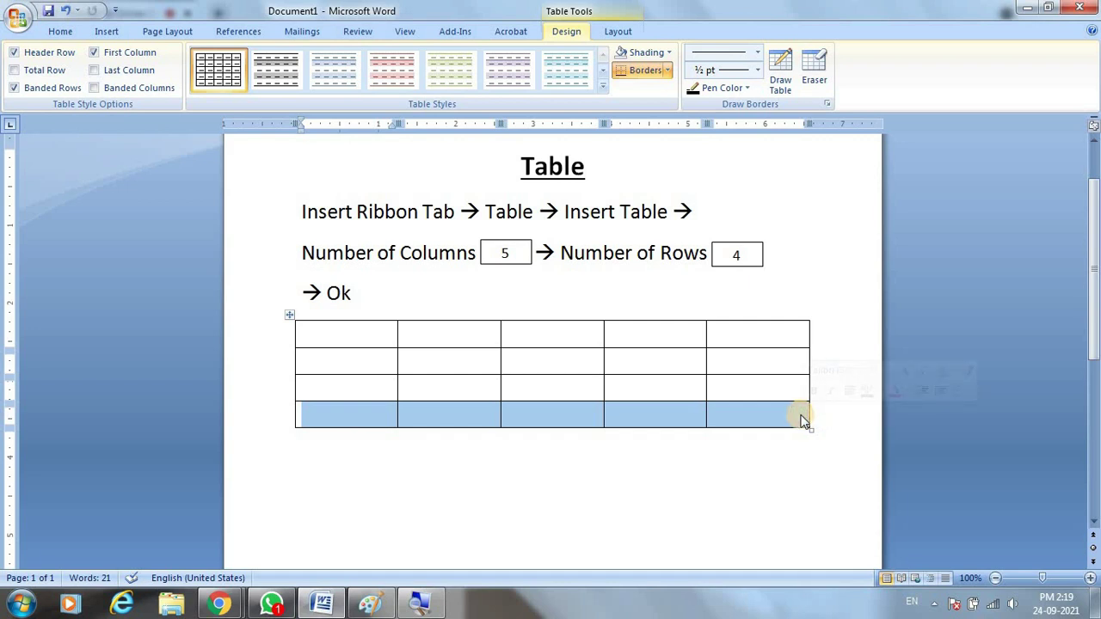
left_click(612, 411)
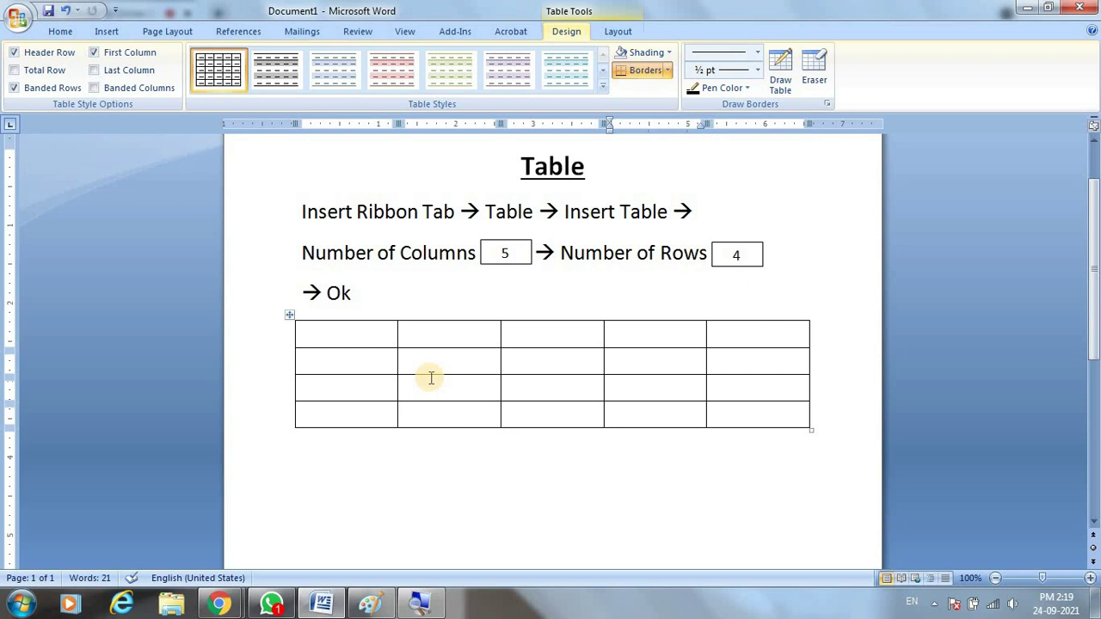
left_click(547, 326)
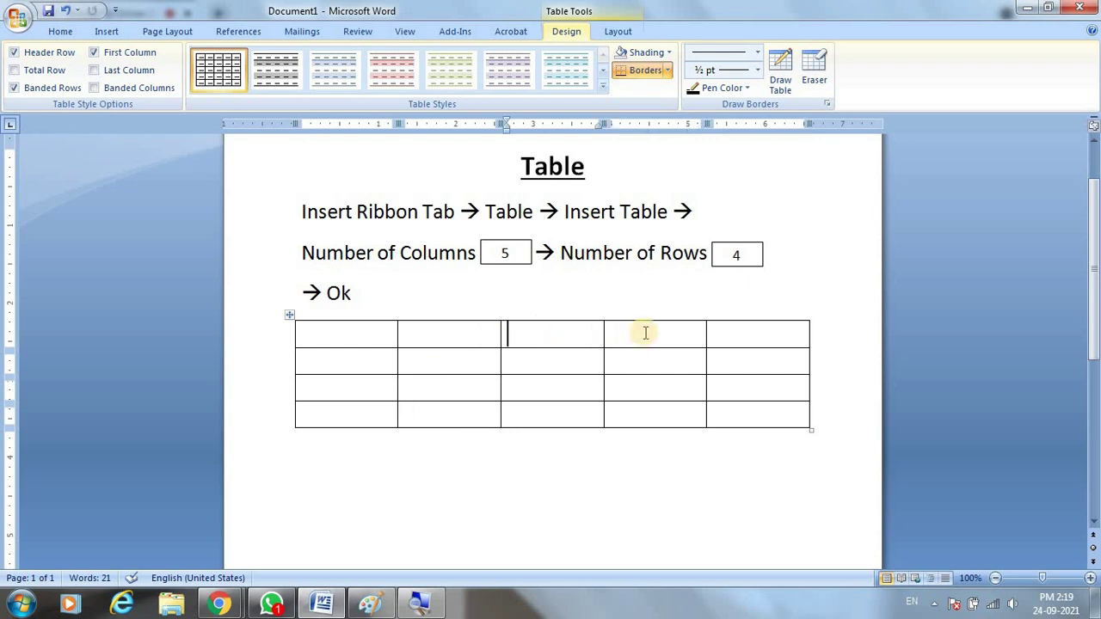
left_click(643, 332)
left_click(578, 335)
left_click(647, 334)
left_click(561, 335)
left_click(648, 341)
left_click(580, 339)
left_click(655, 337)
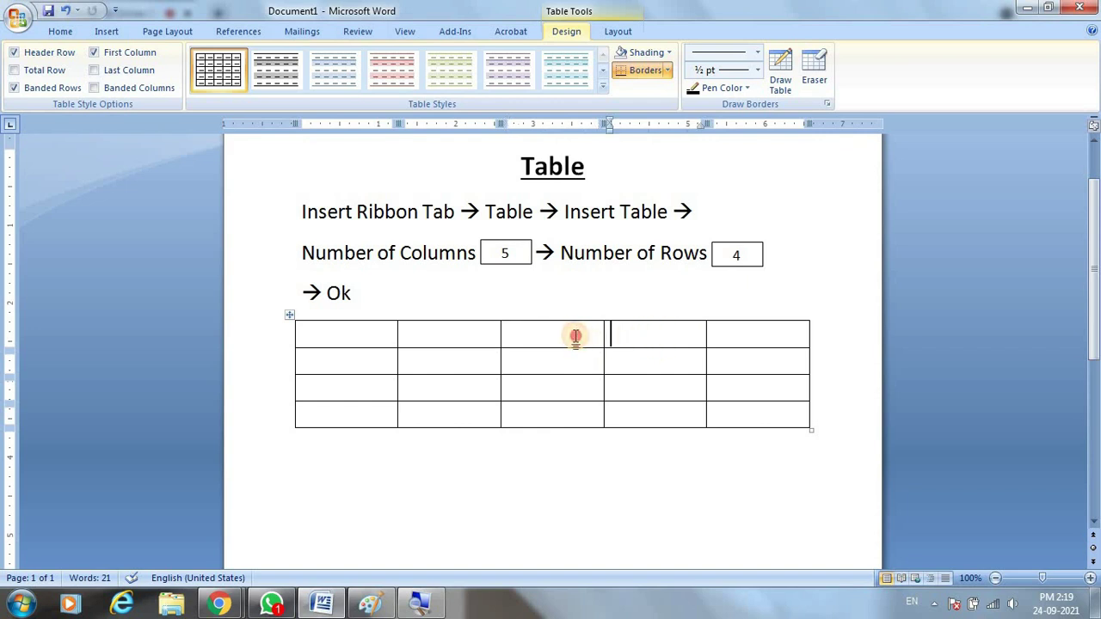
left_click(576, 337)
- Below the table, begin the 'Merge Cell:' line with its Bengali definition through 'পরিণত করাকে'
left_click(384, 491)
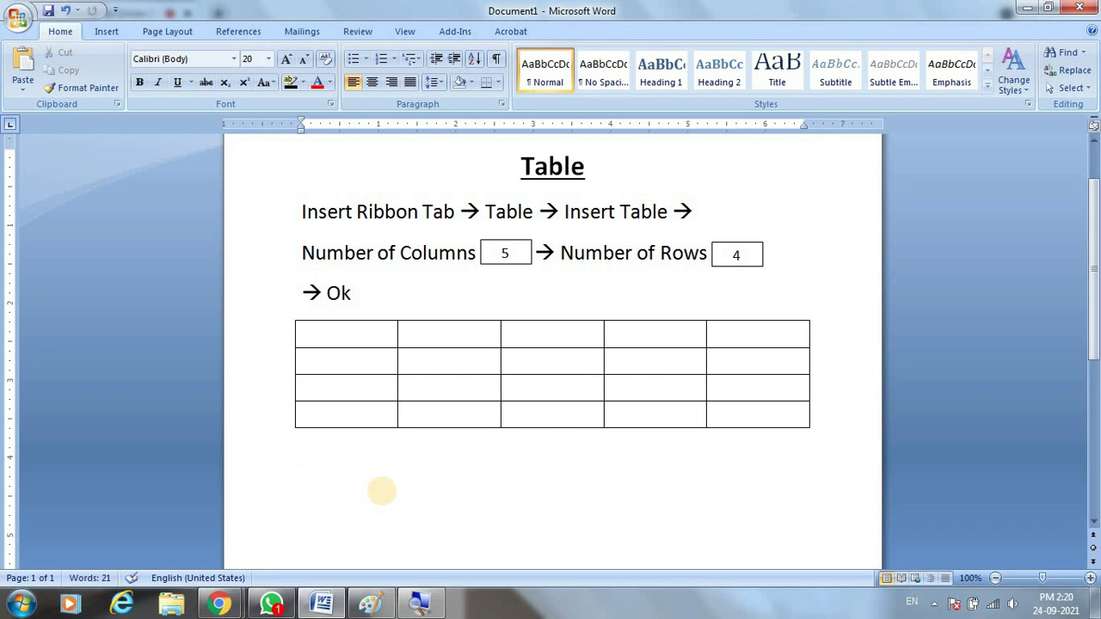
type("M")
type("erg")
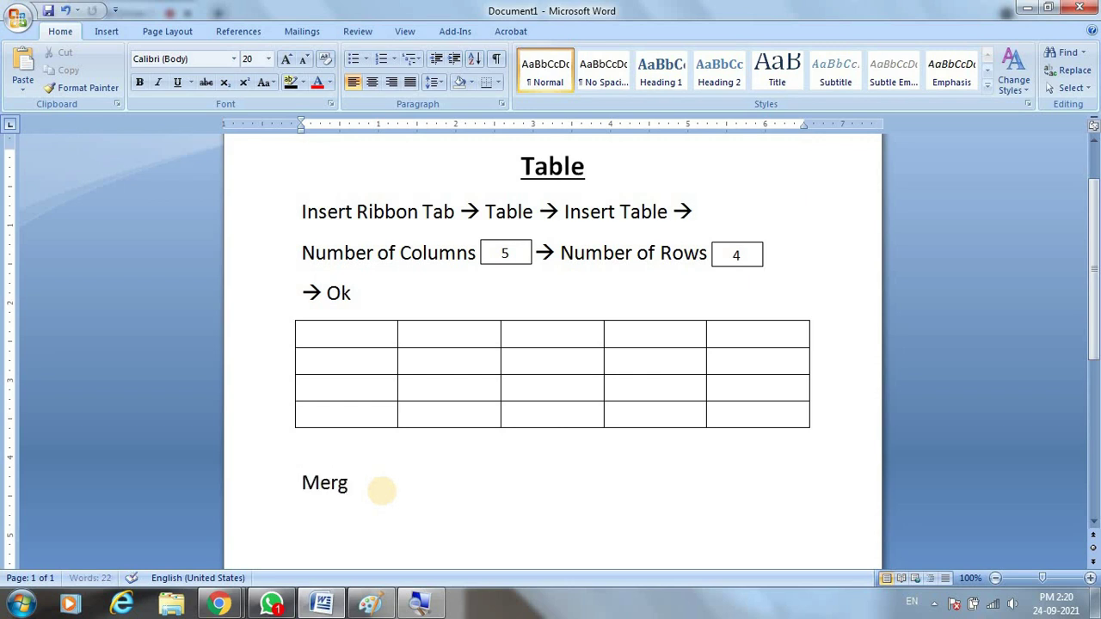
type("e Cell")
type(": ")
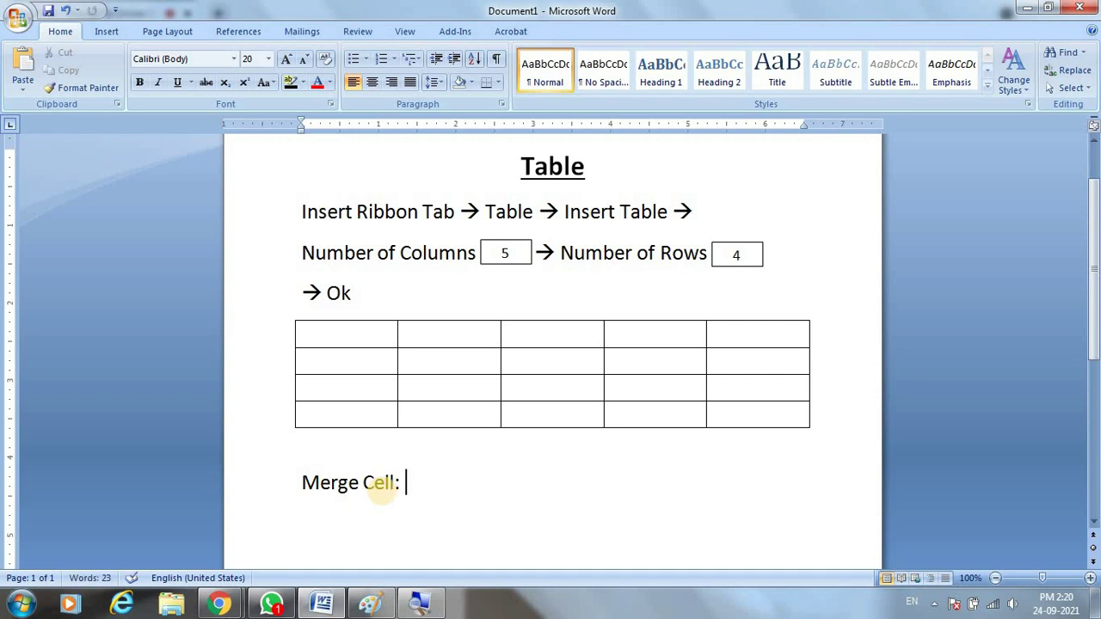
type("onek")
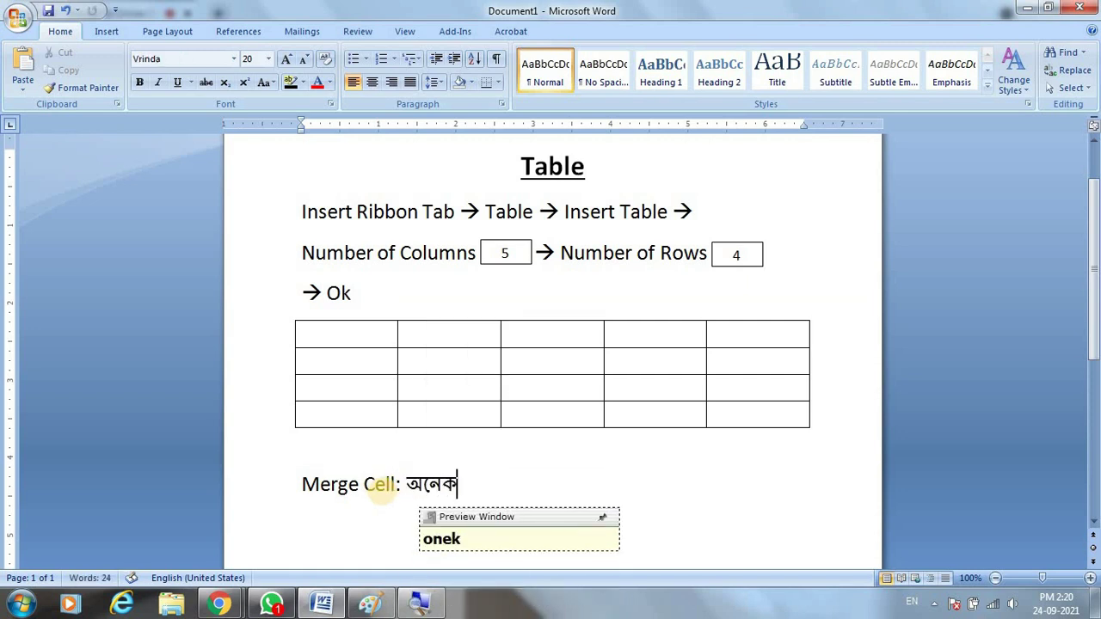
type("guli ")
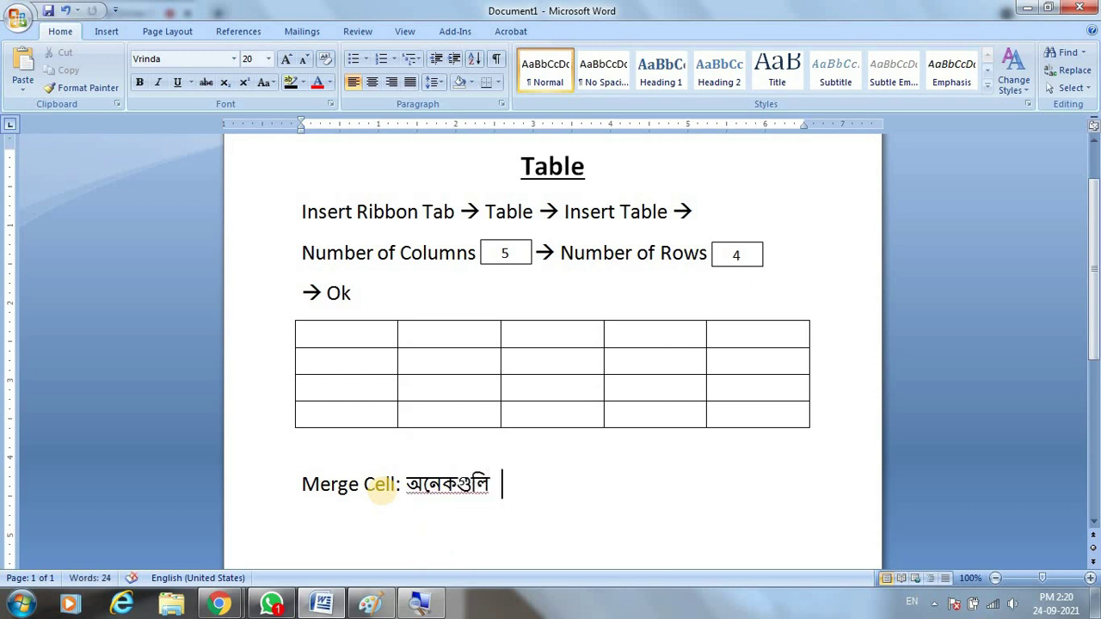
type("Ce")
type(" ke")
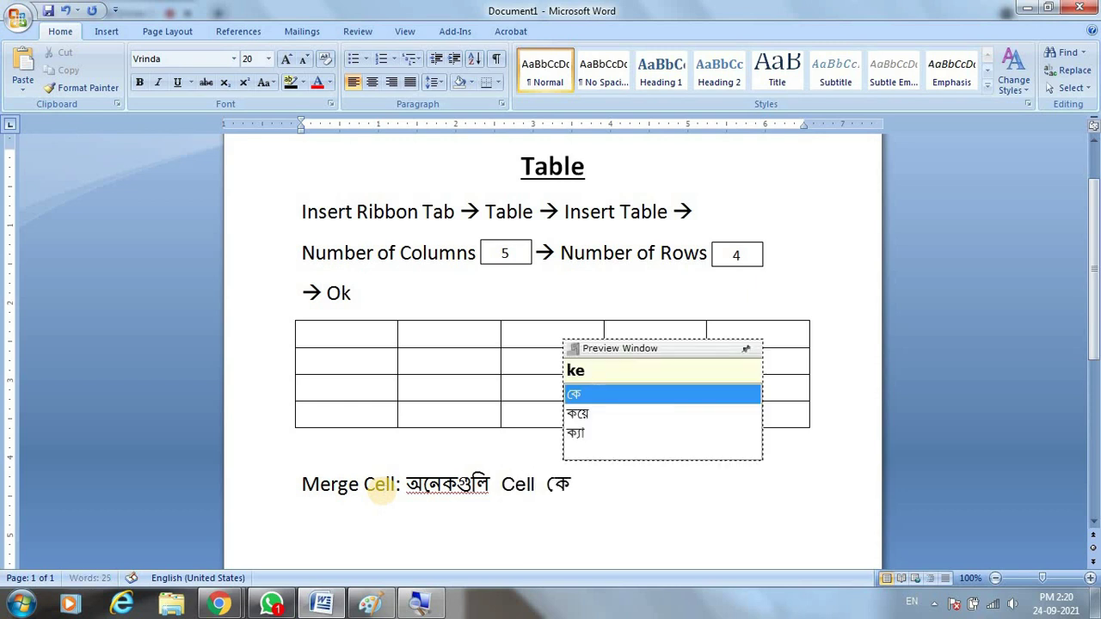
type(" ekti ")
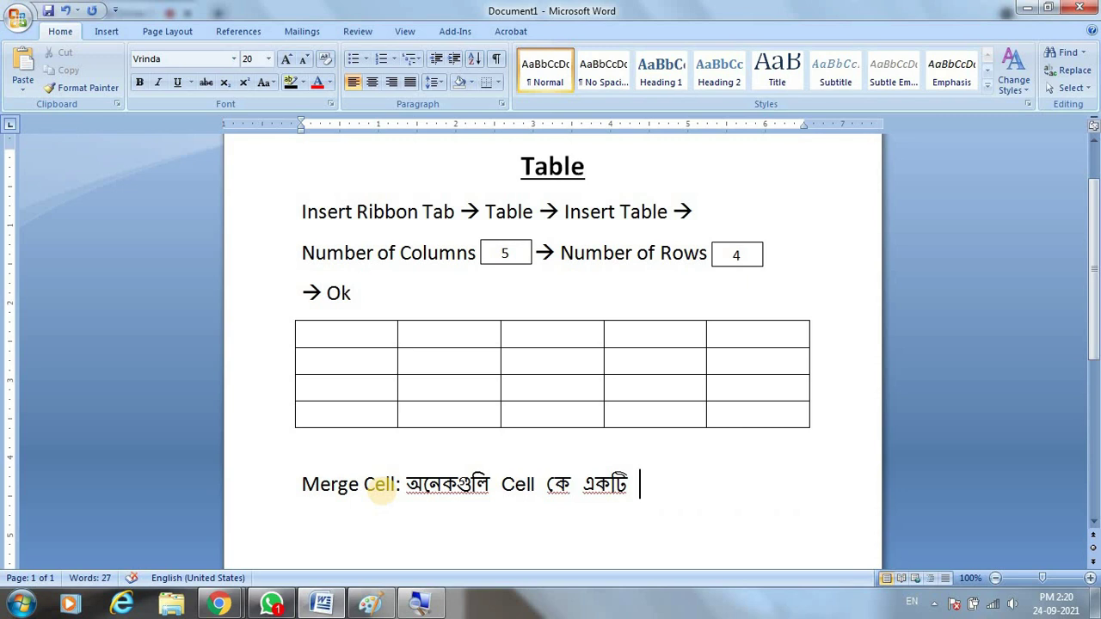
type("Cell")
type("a")
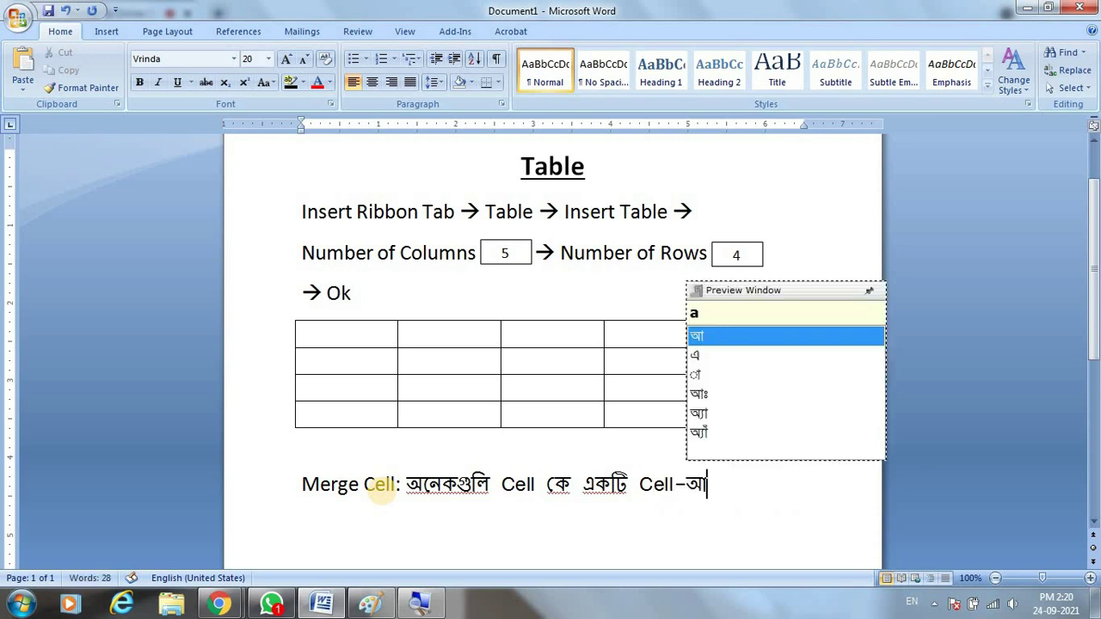
key("Down")
key("space")
type("pri")
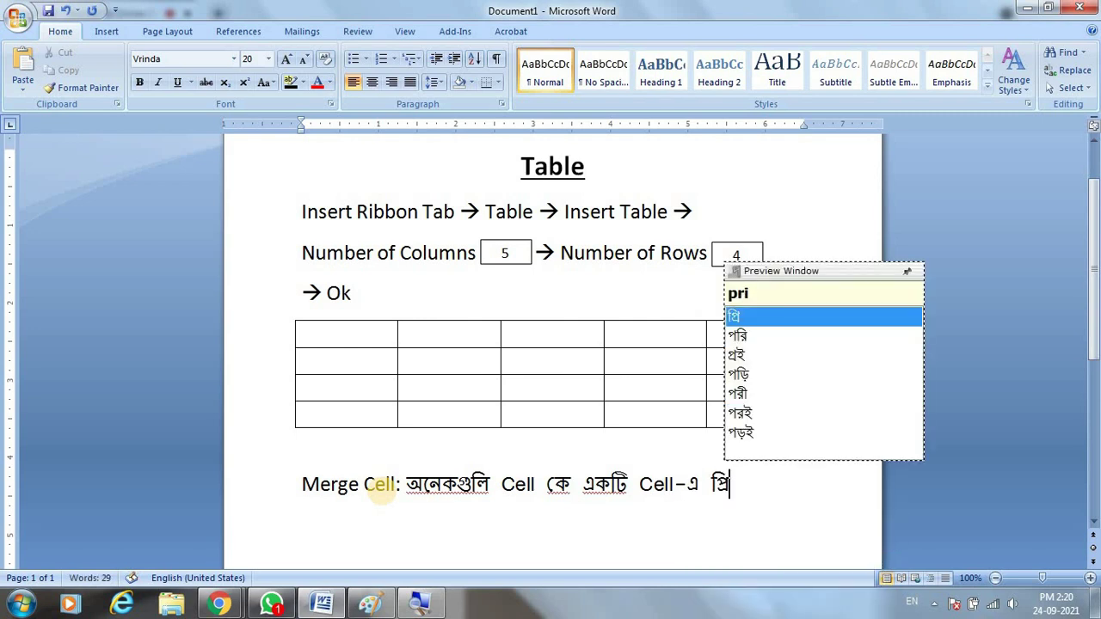
type("N")
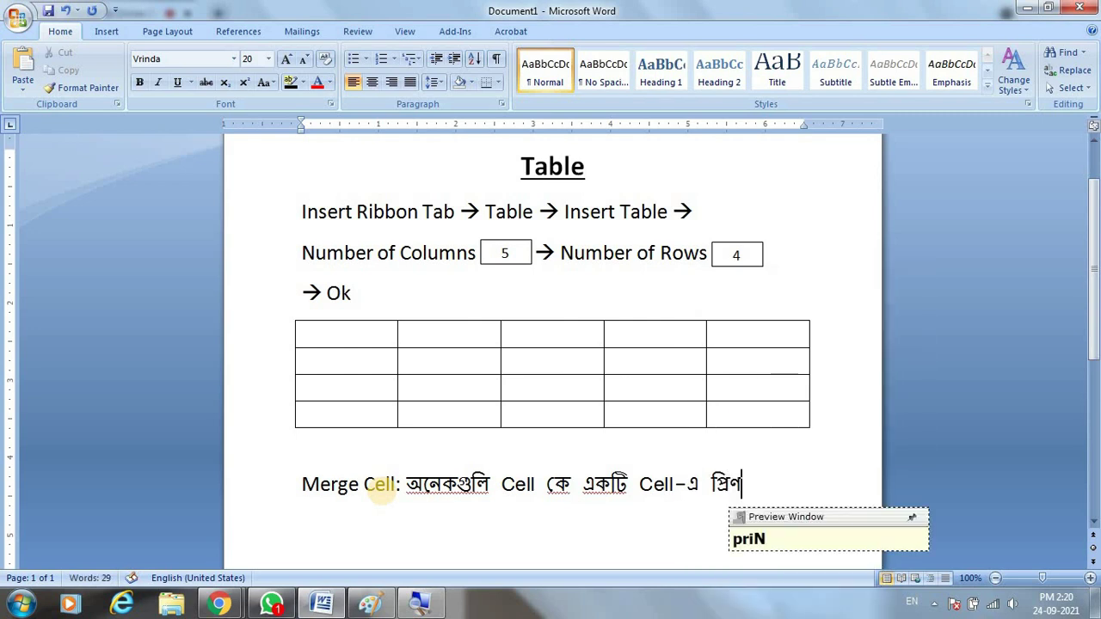
type("t")
key("Down")
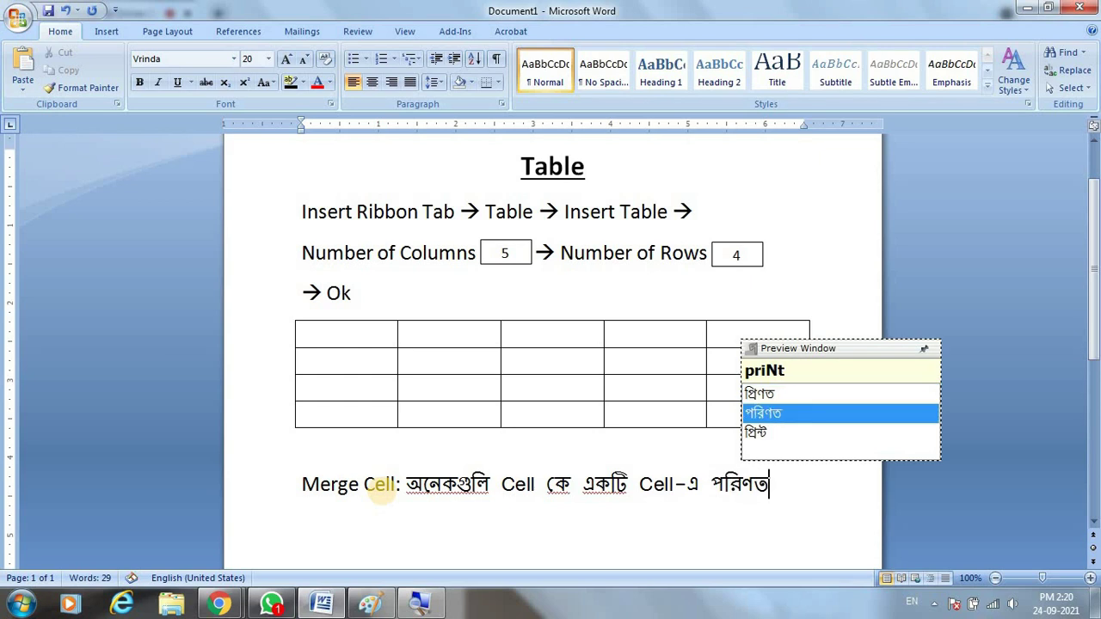
key("space")
type("krake")
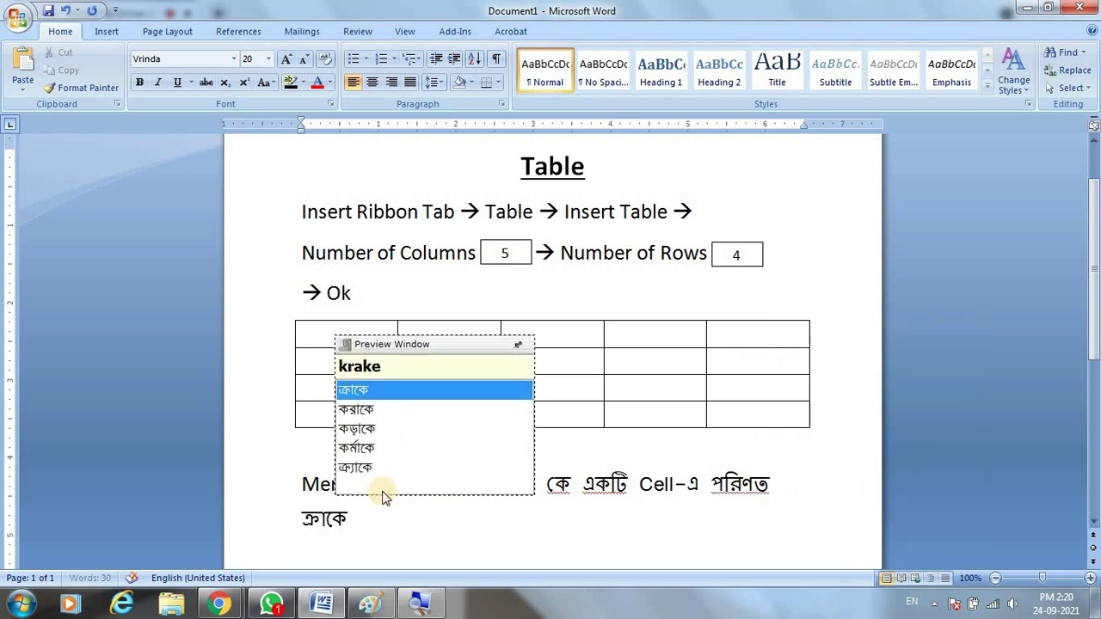
key("Down")
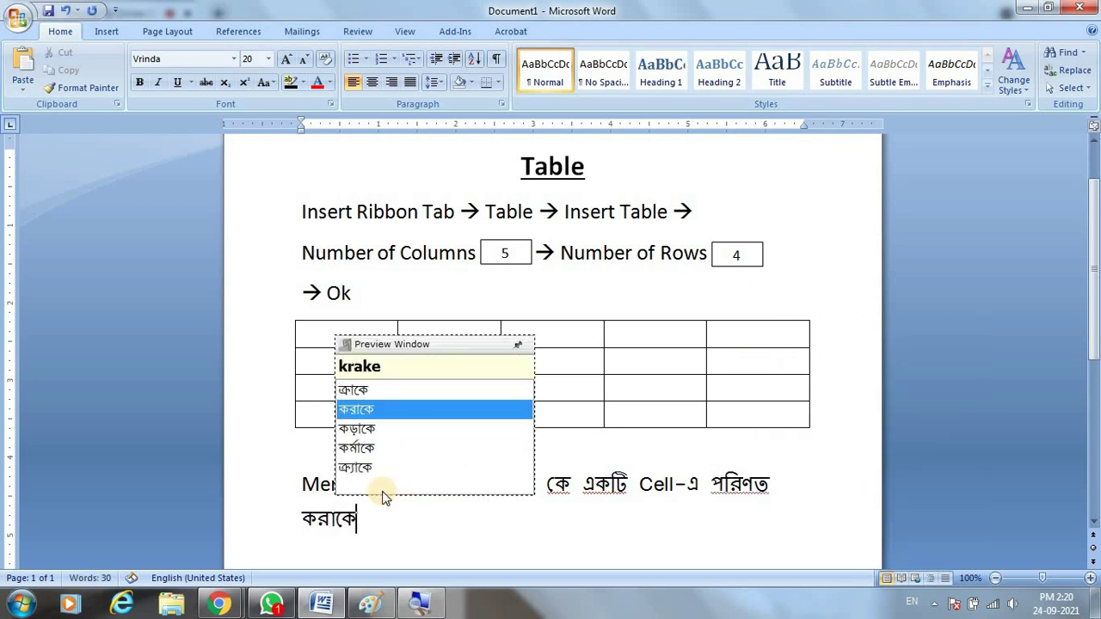
key("space")
- Finish the definition with 'বলা হয়' and 'Merge Cell', then start a new line
type("bla")
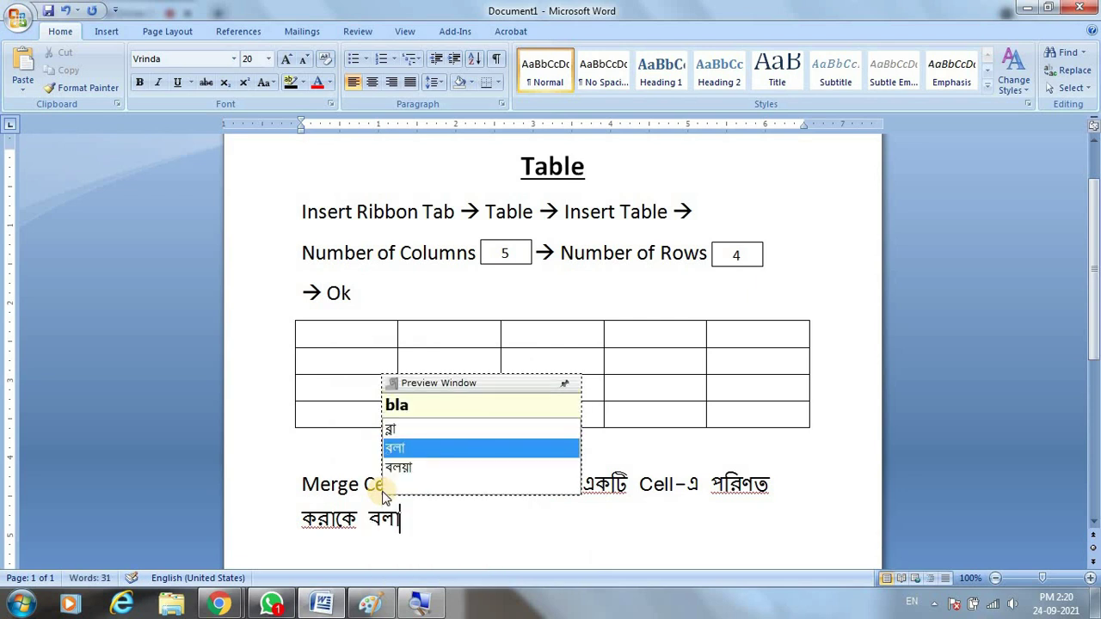
key("space")
type("hy")
key("space")
type("m")
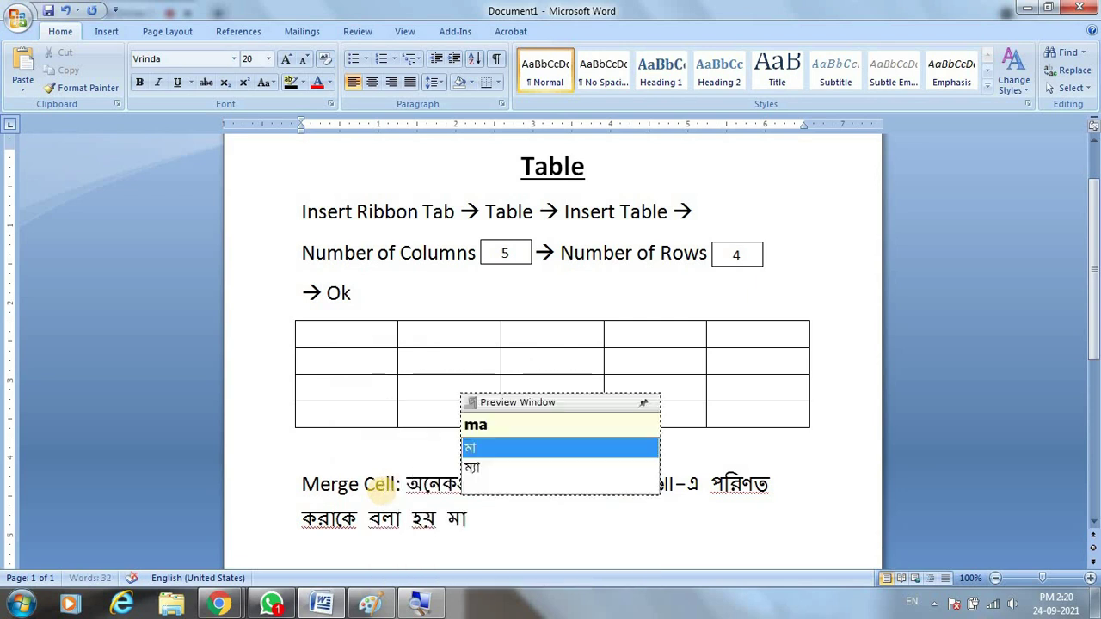
type("arj")
key("BackSpace")
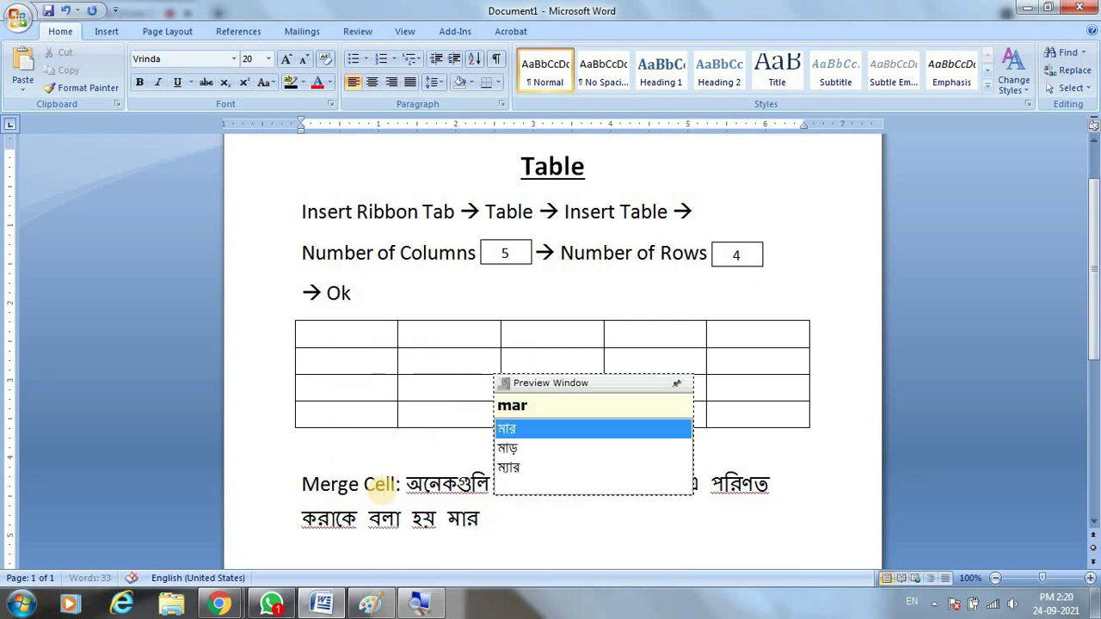
type("J")
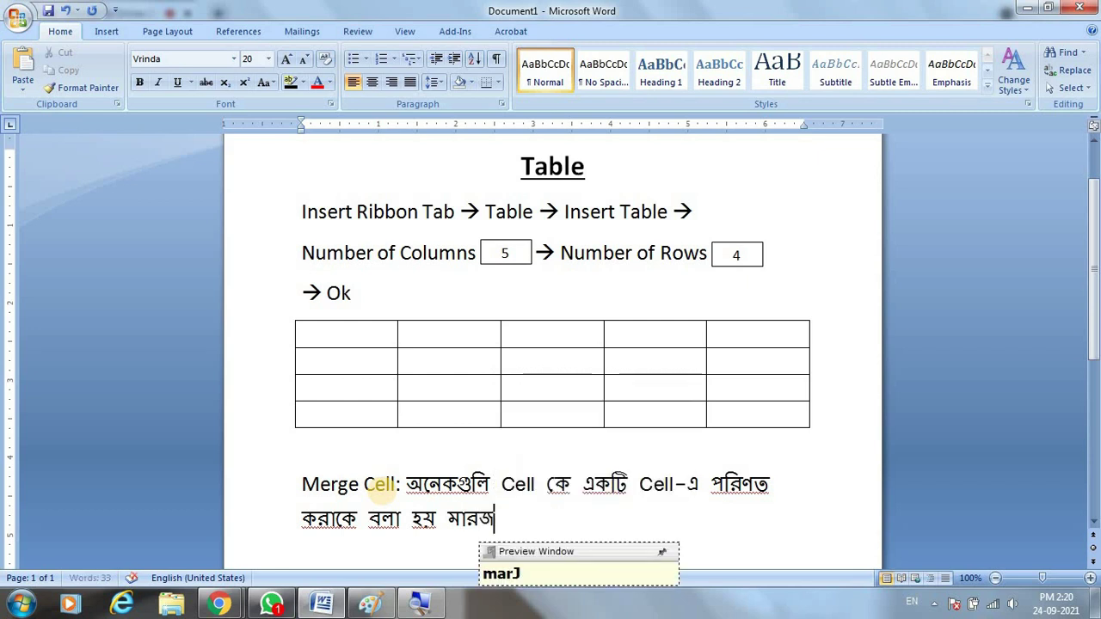
key("BackSpace")
key("BackSpace")
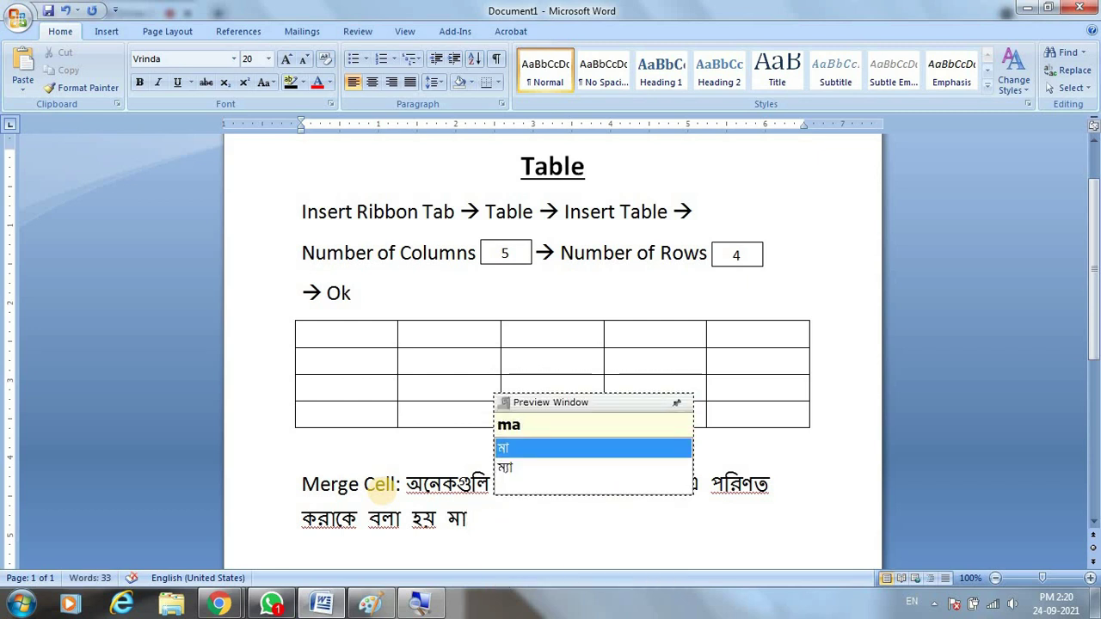
key("BackSpace")
key("BackSpace")
type("M")
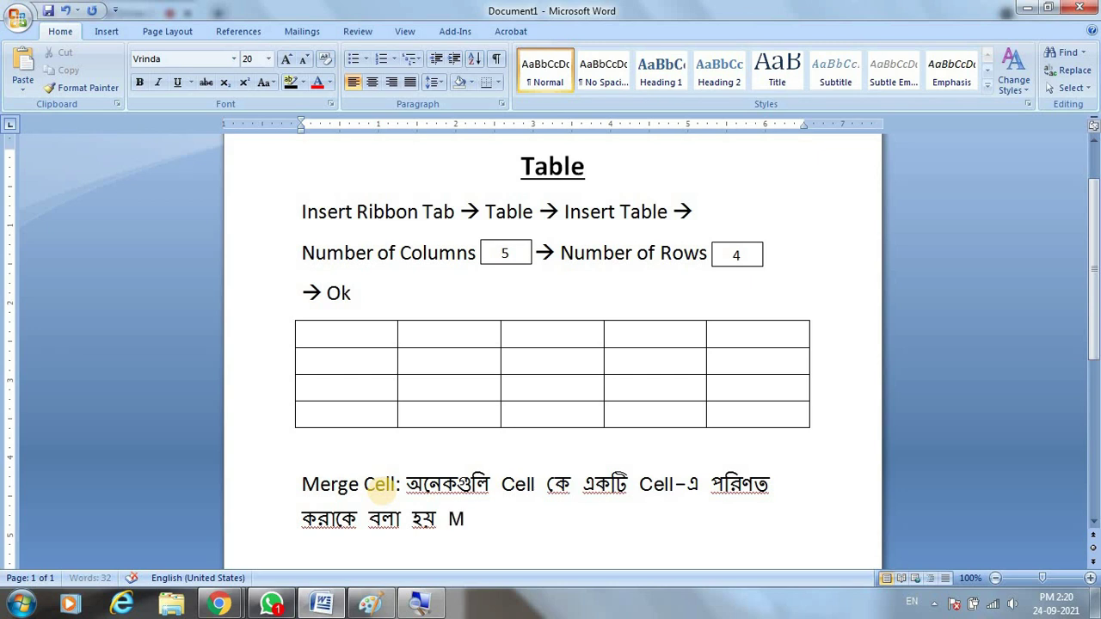
type("erge")
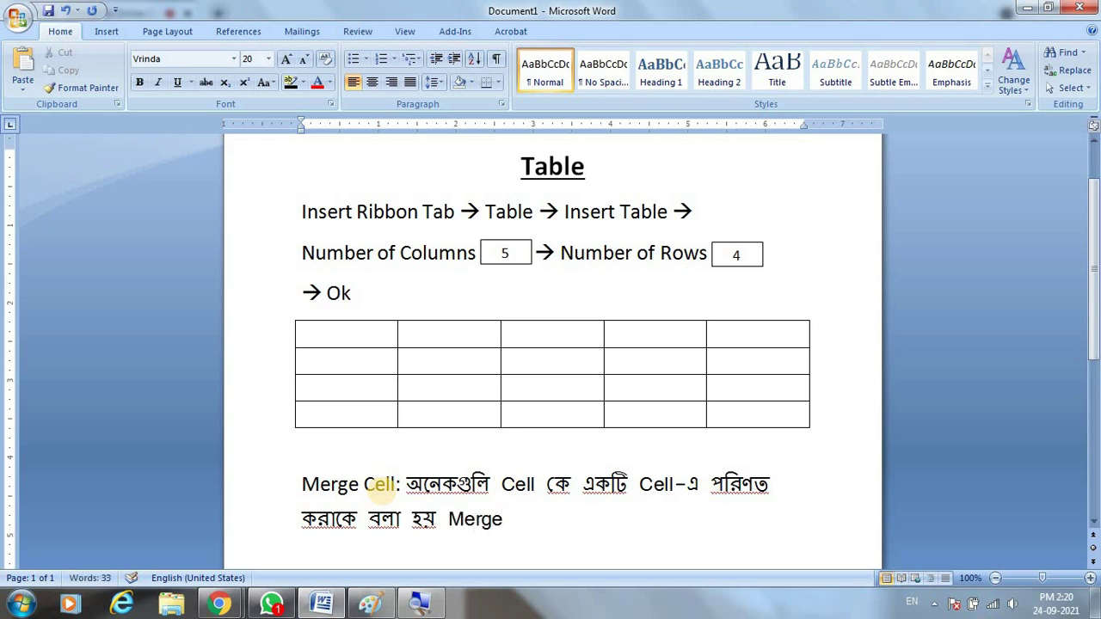
type(" Cell")
key("Return")
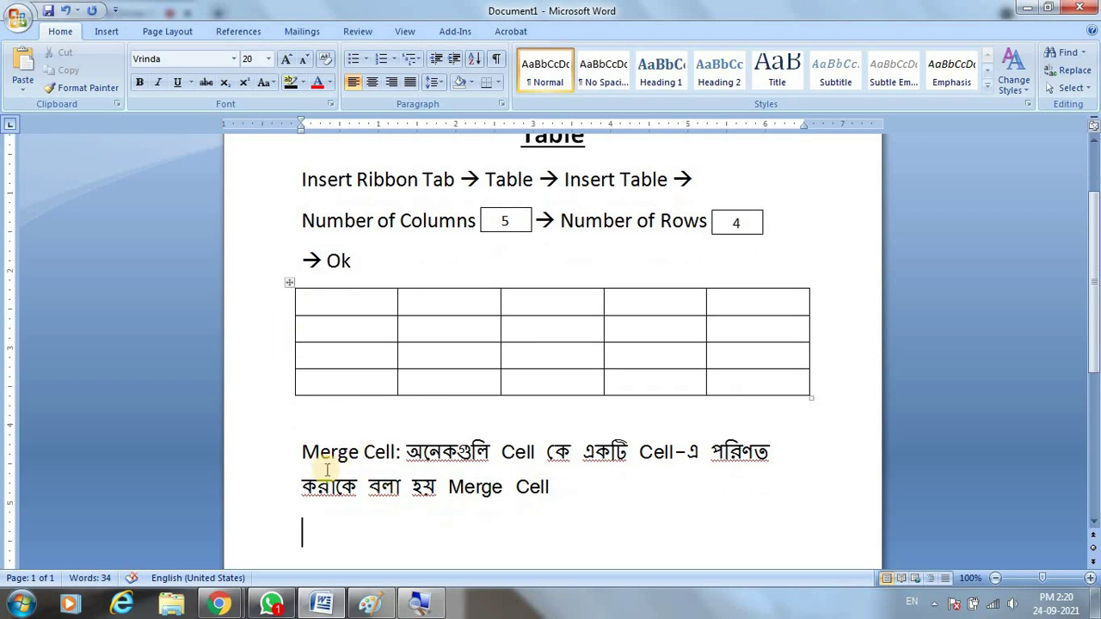
- Make the 'Merge Cell:' label bold and underlined
left_click_drag(302, 453, 404, 454)
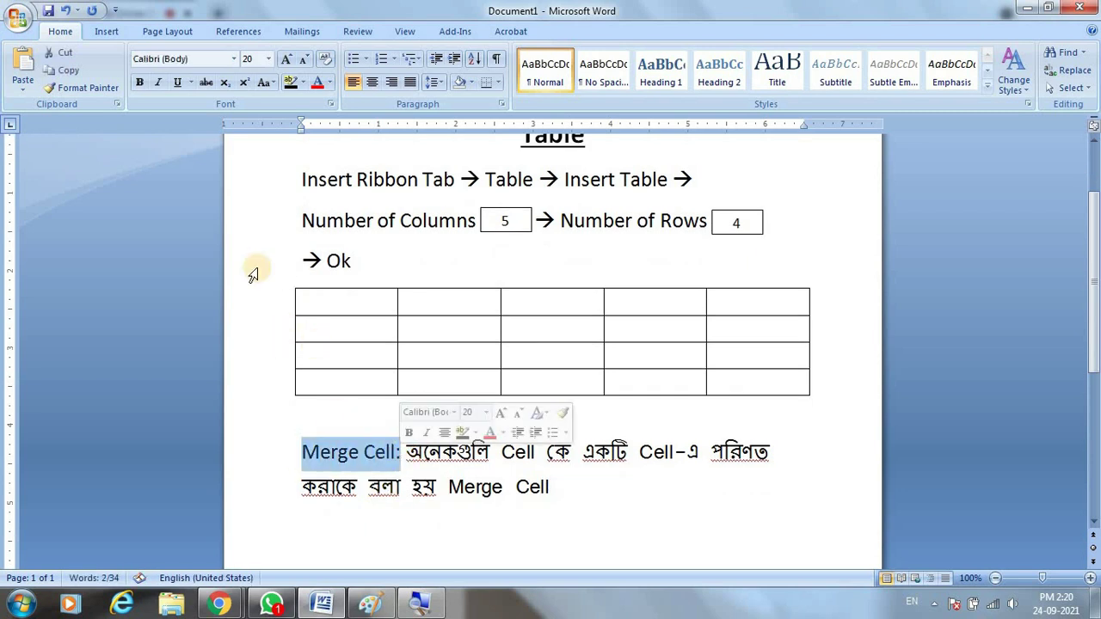
left_click(139, 82)
left_click(176, 86)
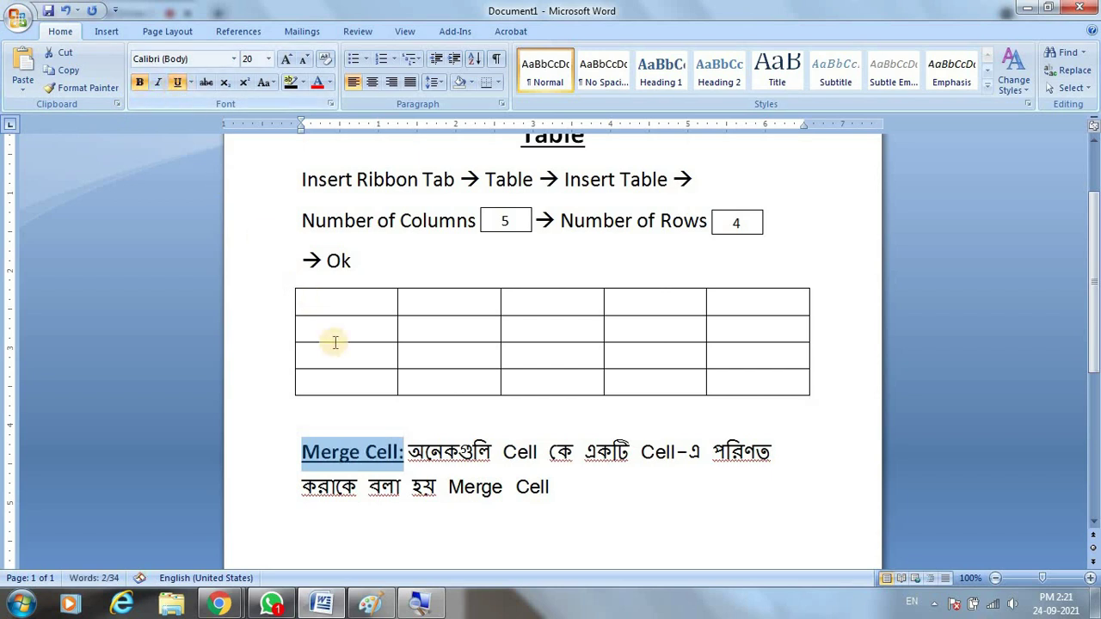
left_click(357, 533)
scroll(487, 515, "down", 1)
scroll(487, 514, "down", 1)
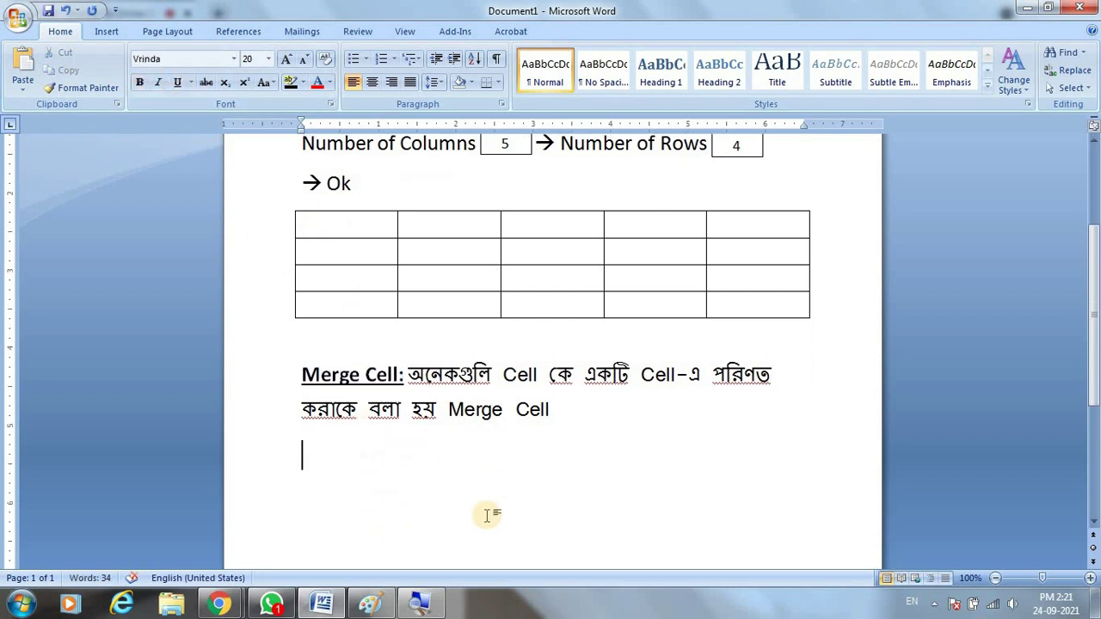
scroll(486, 514, "down", 1)
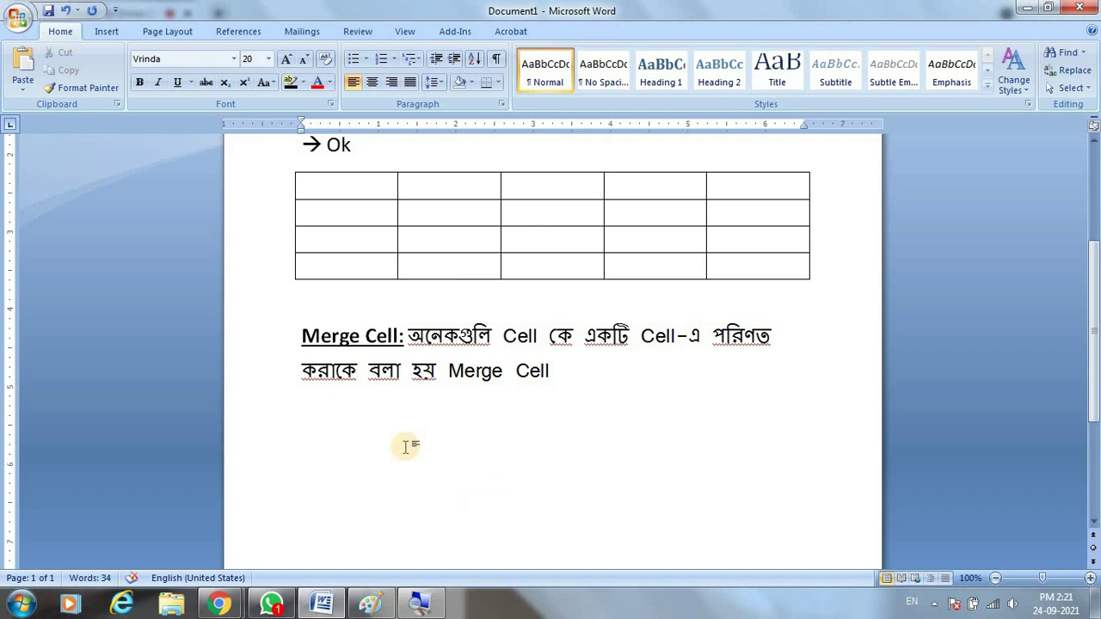
- Add a bold, underlined 'Split Cell:' label, then turn bold and underline off
type("S")
type("p")
type("lit ")
type("Cell:")
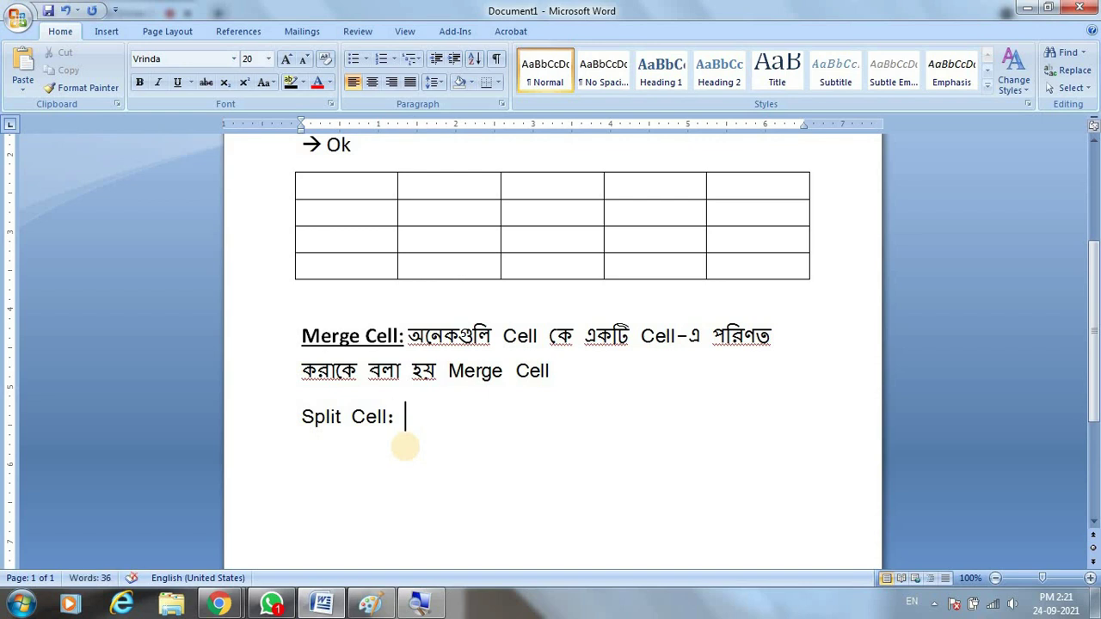
left_click_drag(304, 417, 394, 417)
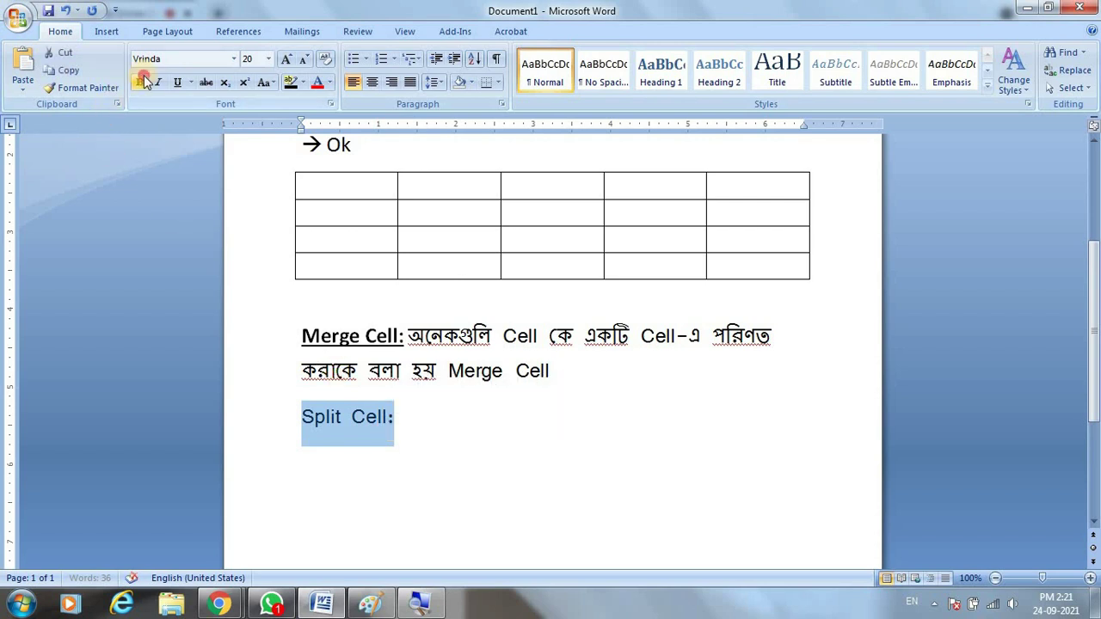
left_click(140, 82)
left_click(177, 82)
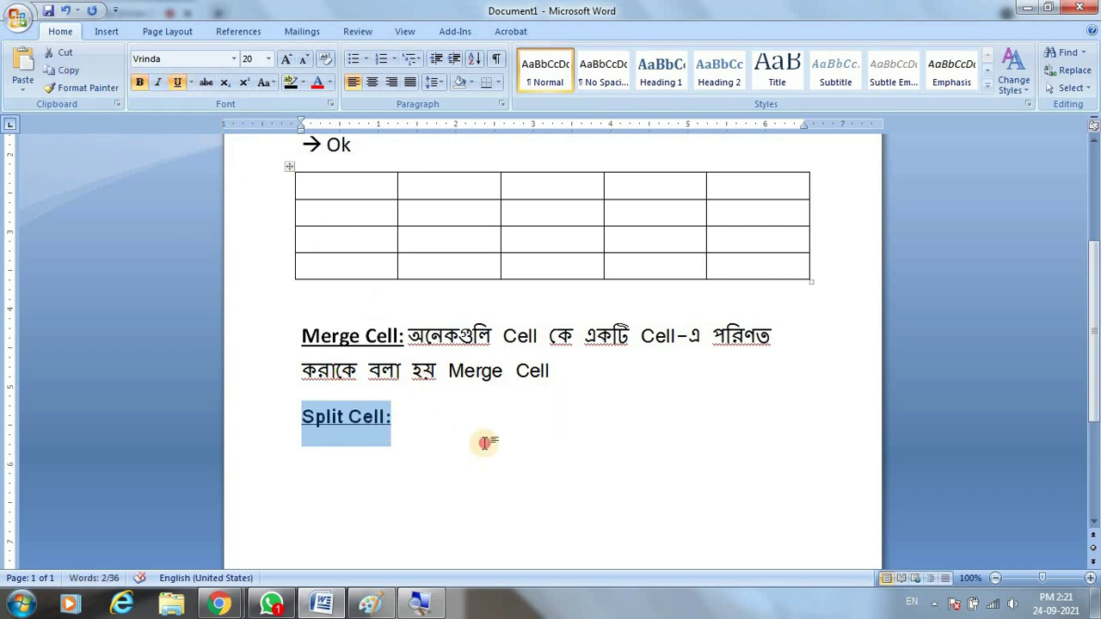
left_click(485, 442)
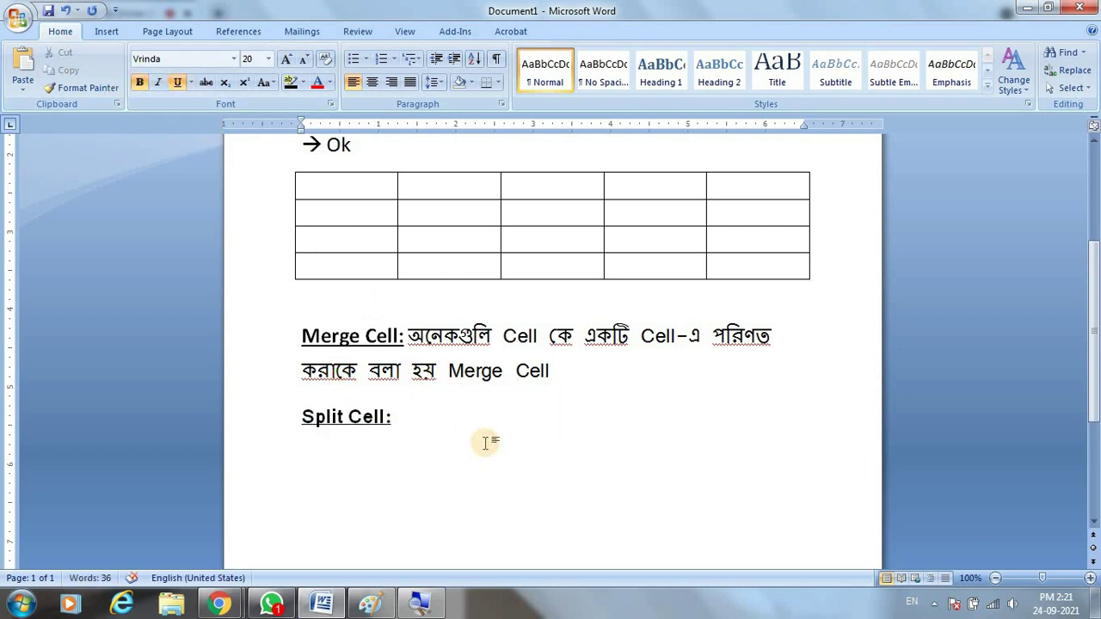
left_click(179, 83)
left_click(139, 82)
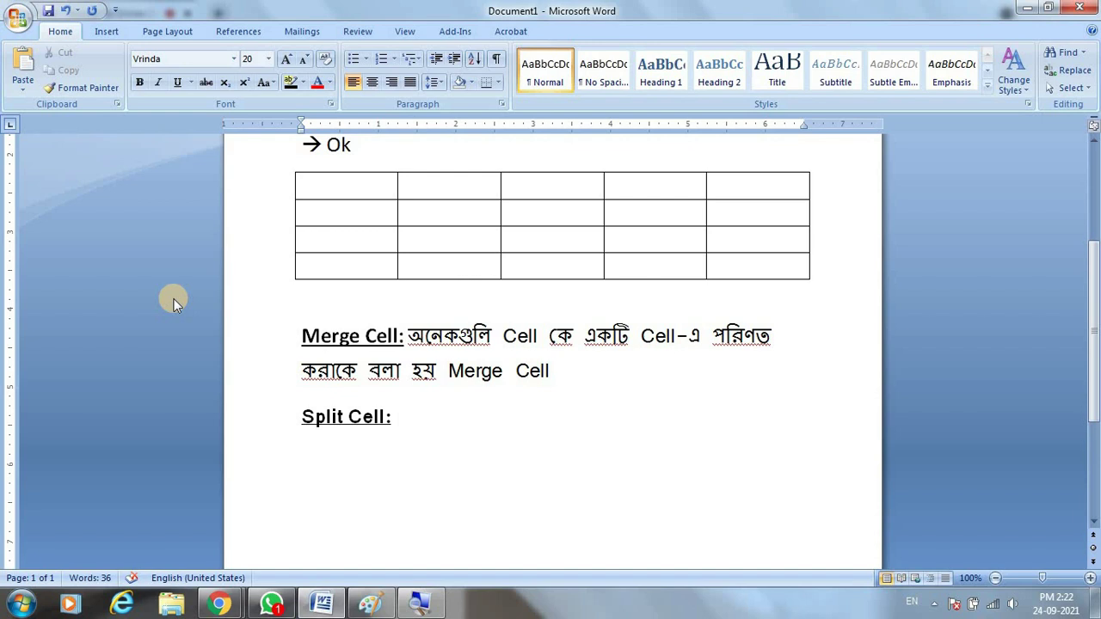
- Begin the Split Cell definition in Bengali: 'একটি Cellকে অনেক গুলি Cell-এ'
type("ekti")
key("space")
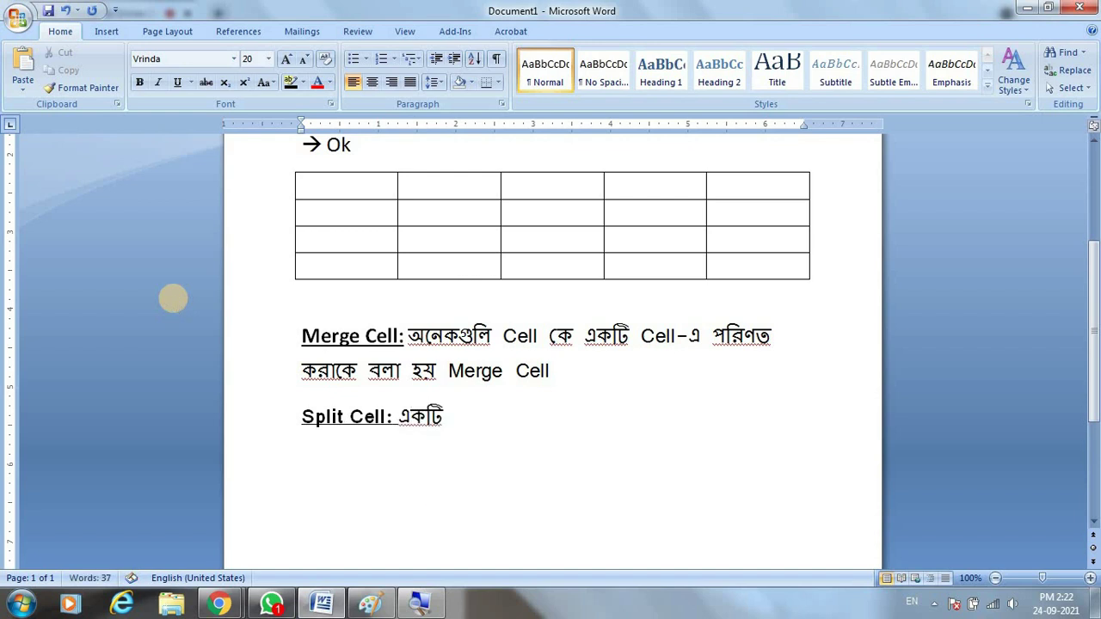
type("C")
type("ell")
type("ke")
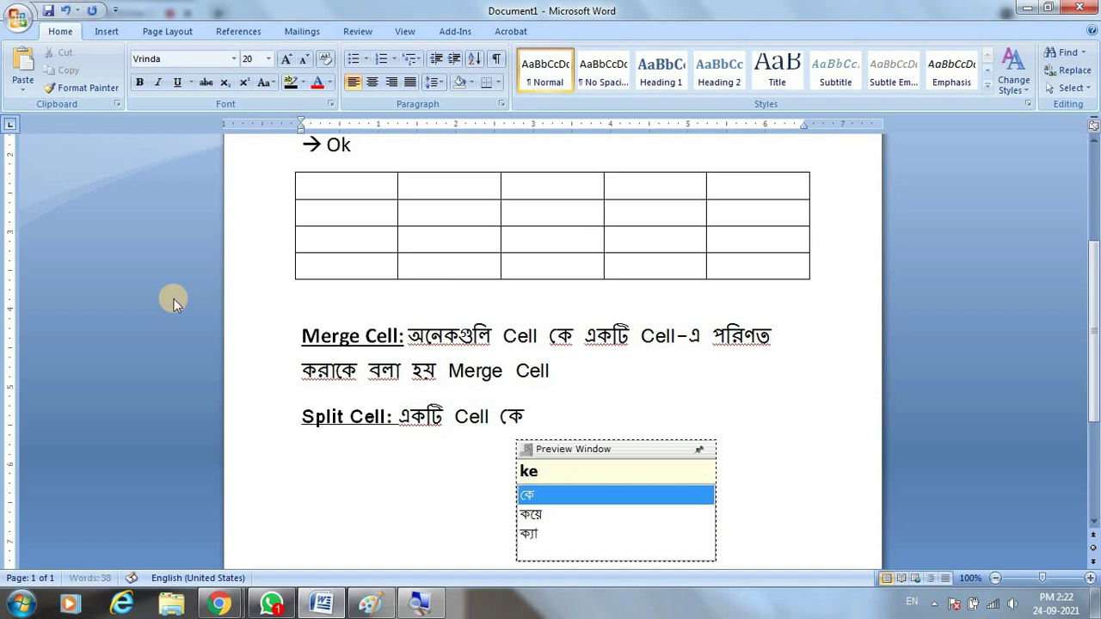
key("space")
type("onek")
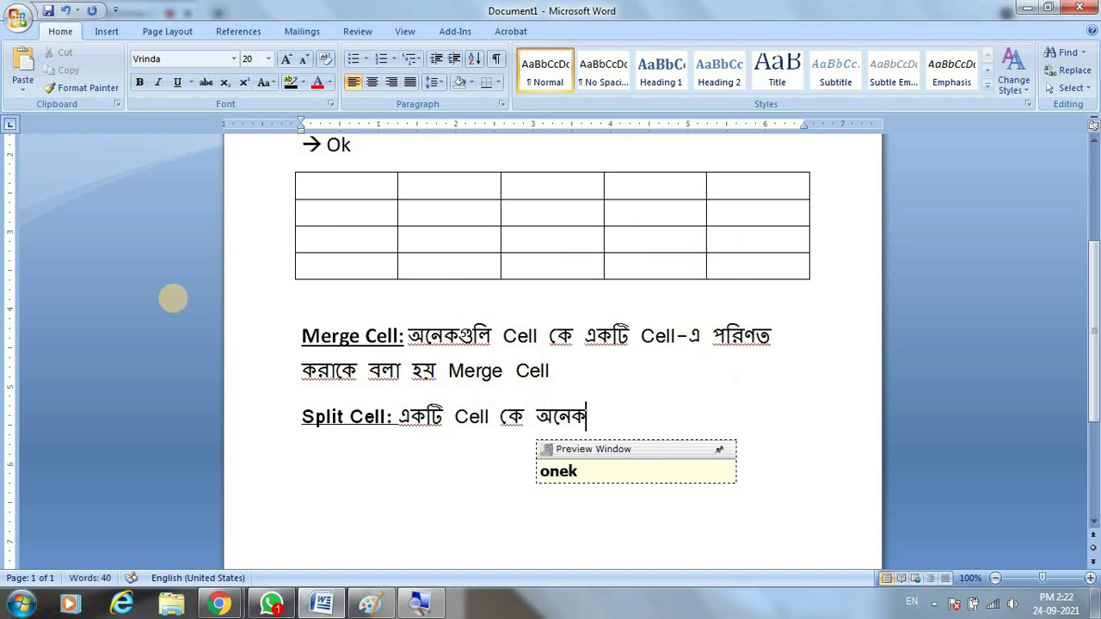
type(" guli")
key("space")
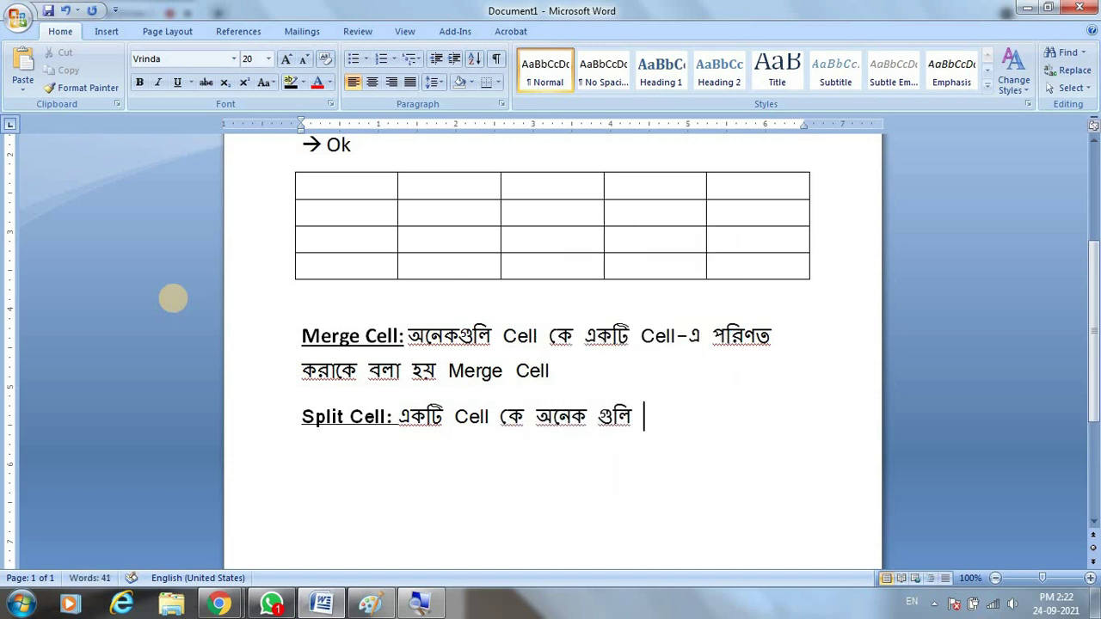
type("Ce")
type("ll-")
type("e")
key("space")
- Finish it with 'পরিণত করাকে বলা হয় Split Cell' and start a new empty line
type("pri")
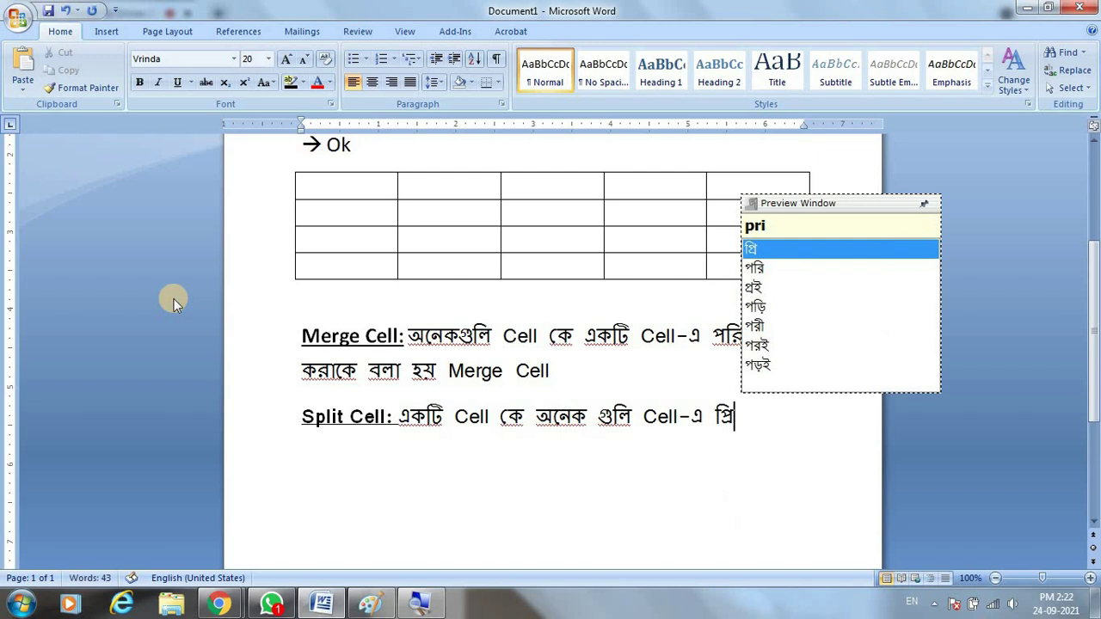
type("Nt")
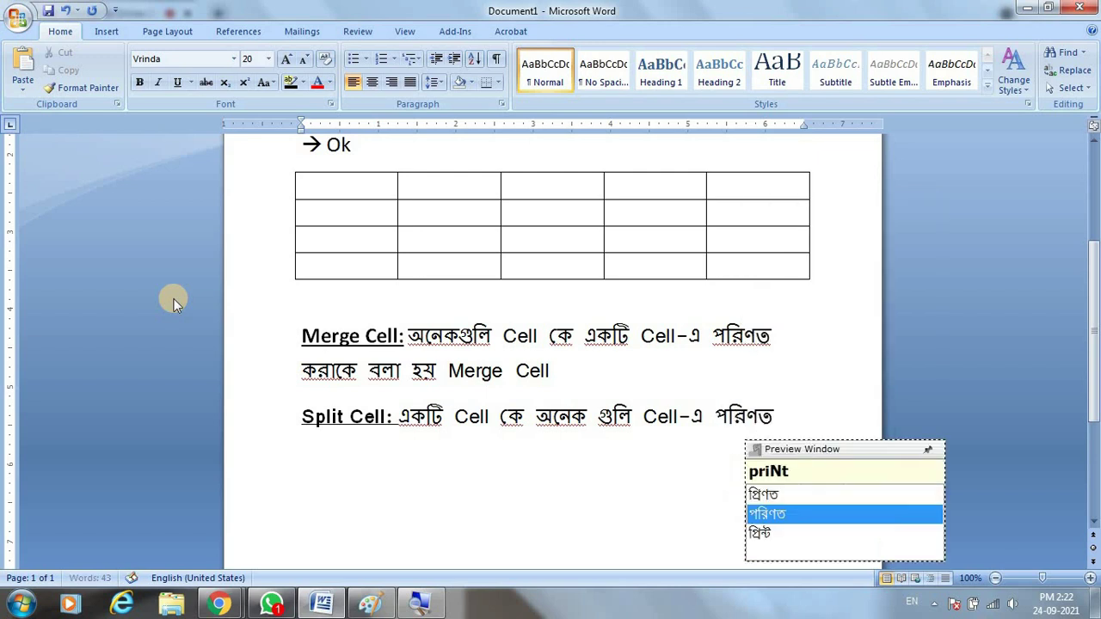
key("space")
type("krake")
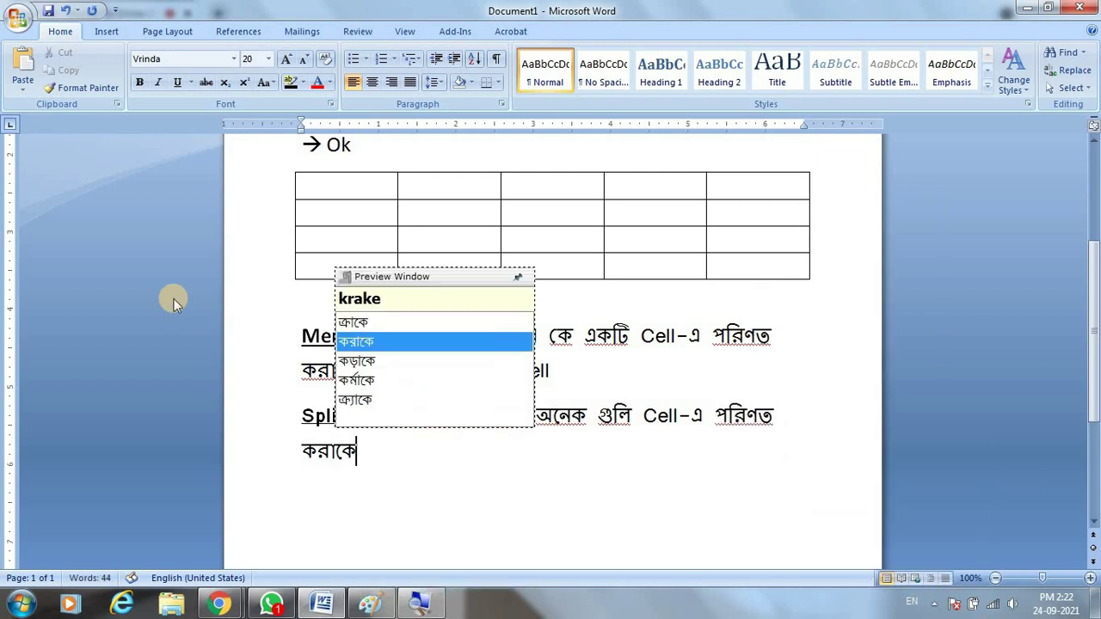
key("space")
type("bla")
key("space")
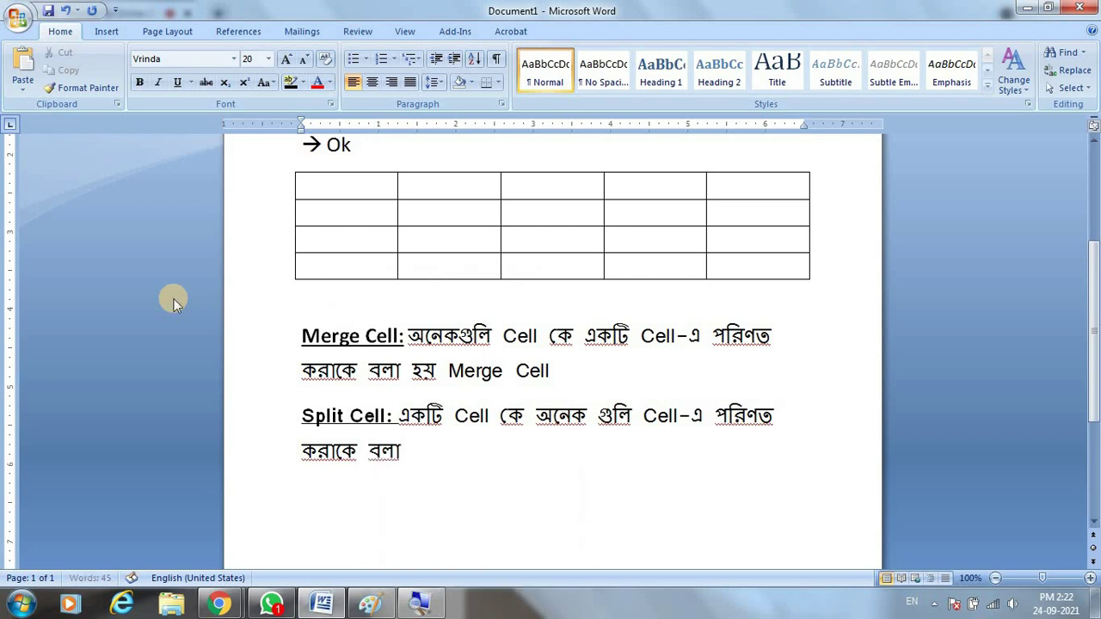
type("hy")
key("space")
type("S")
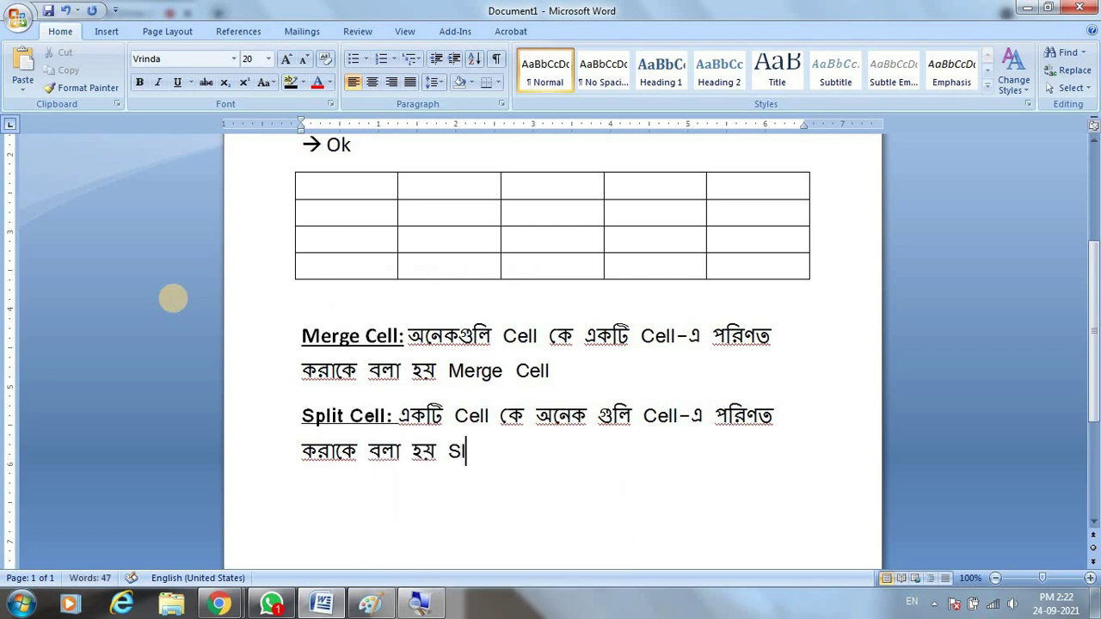
type("plit")
type(" Cell")
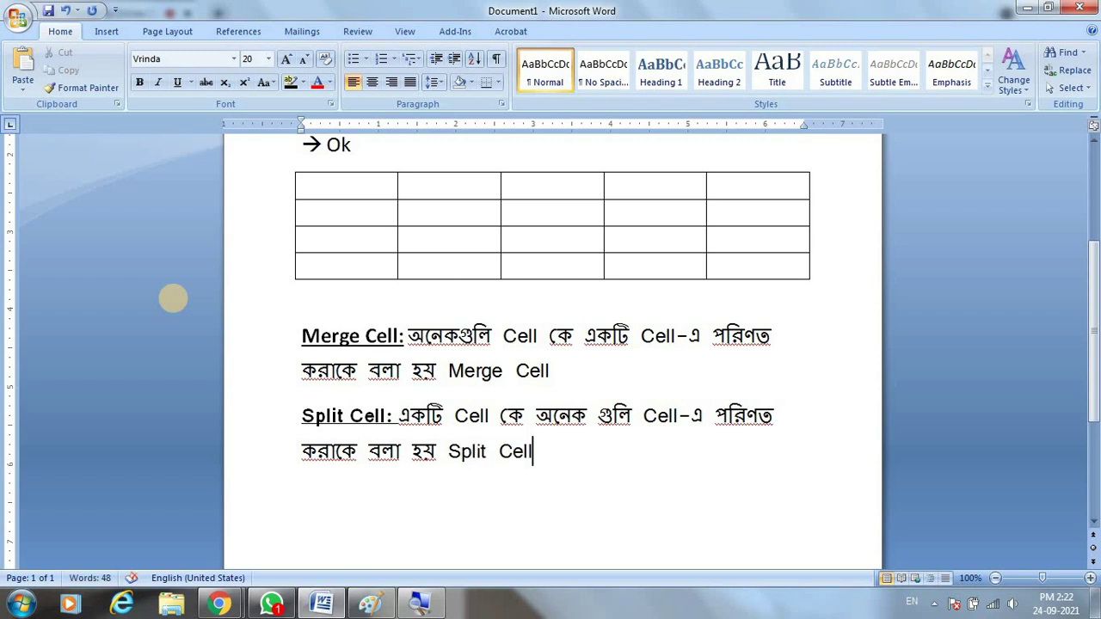
key("Return")
type("s")
key("BackSpace")
scroll(681, 455, "down", 3)
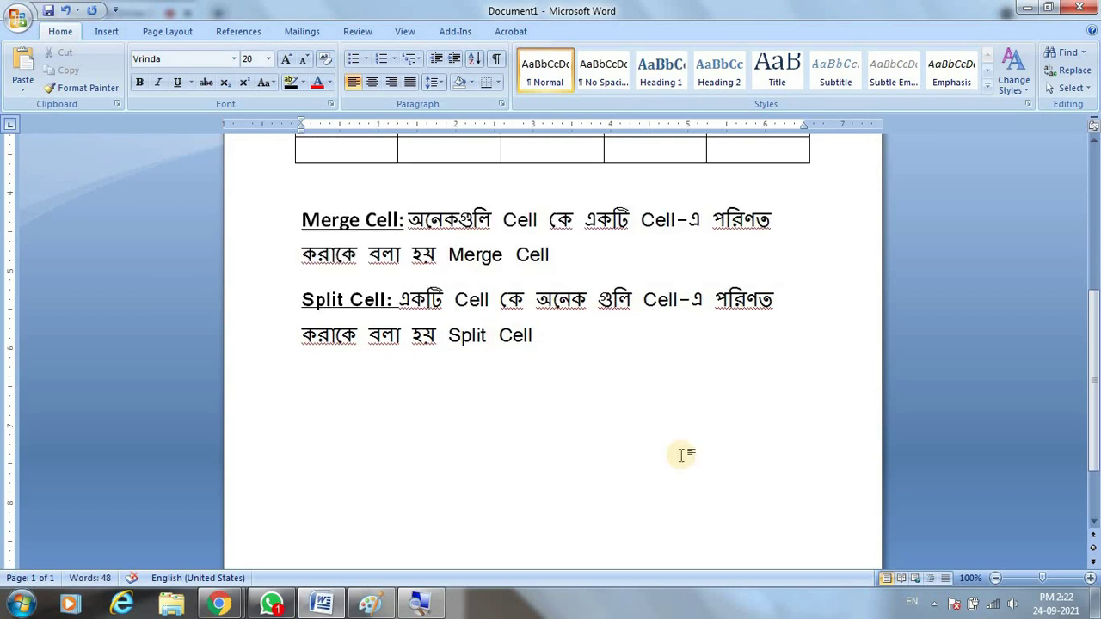
- Select the third and fourth cells of the table's top row together
scroll(637, 426, "up", 3)
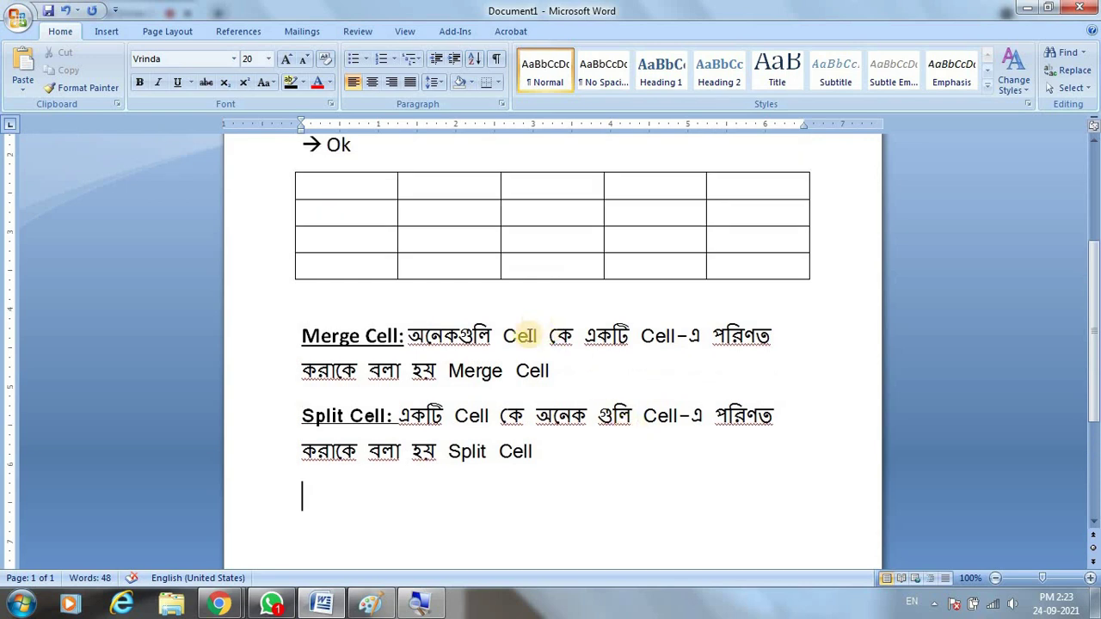
left_click(555, 187)
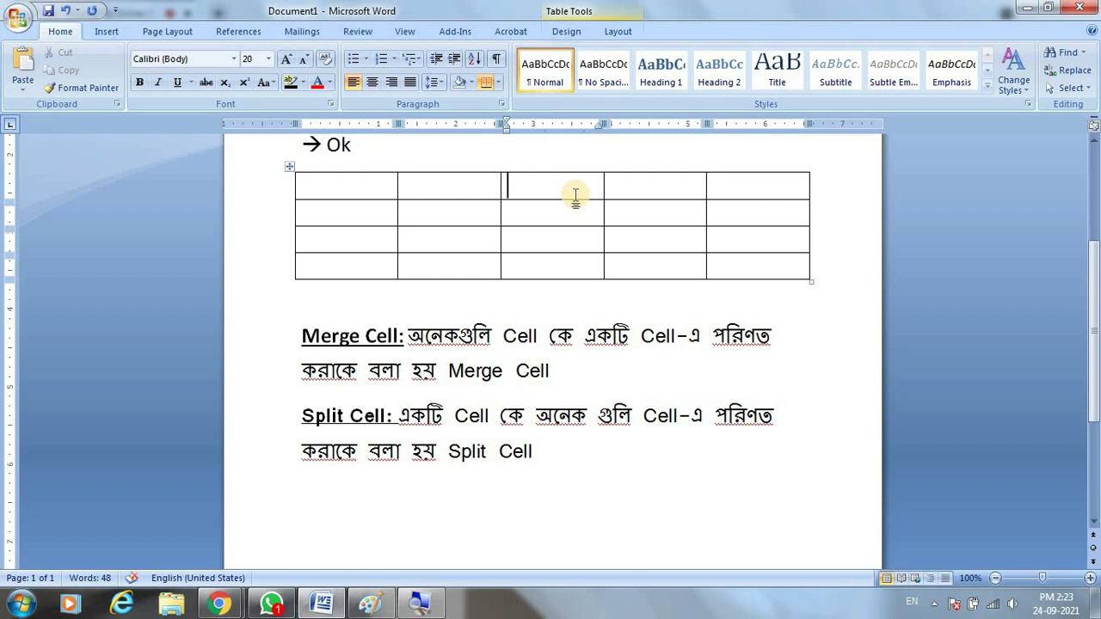
left_click(626, 178)
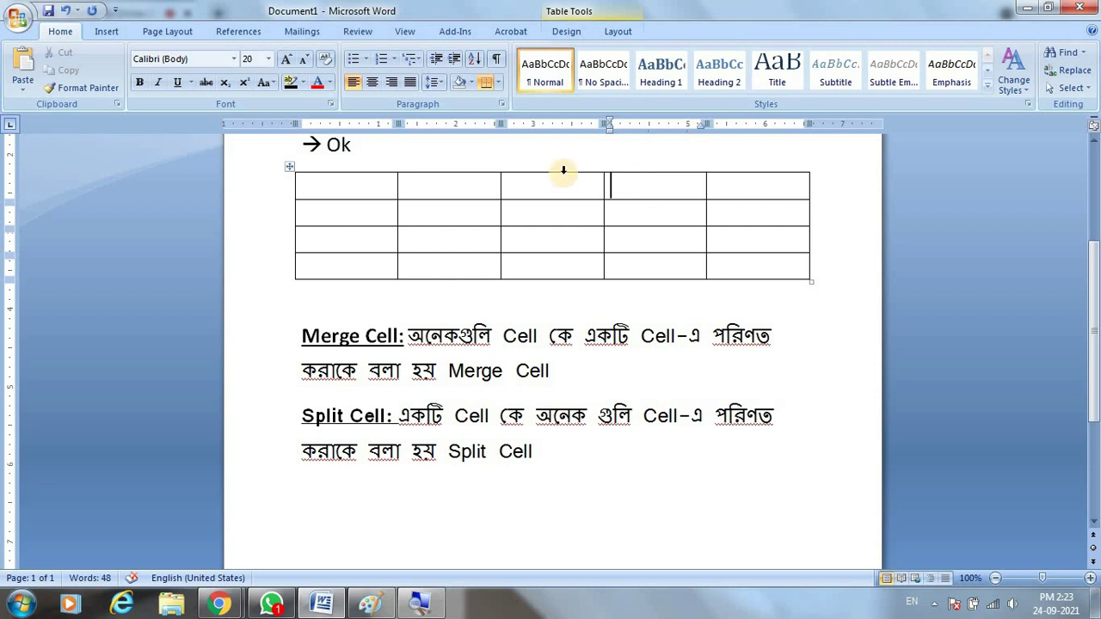
left_click(524, 180)
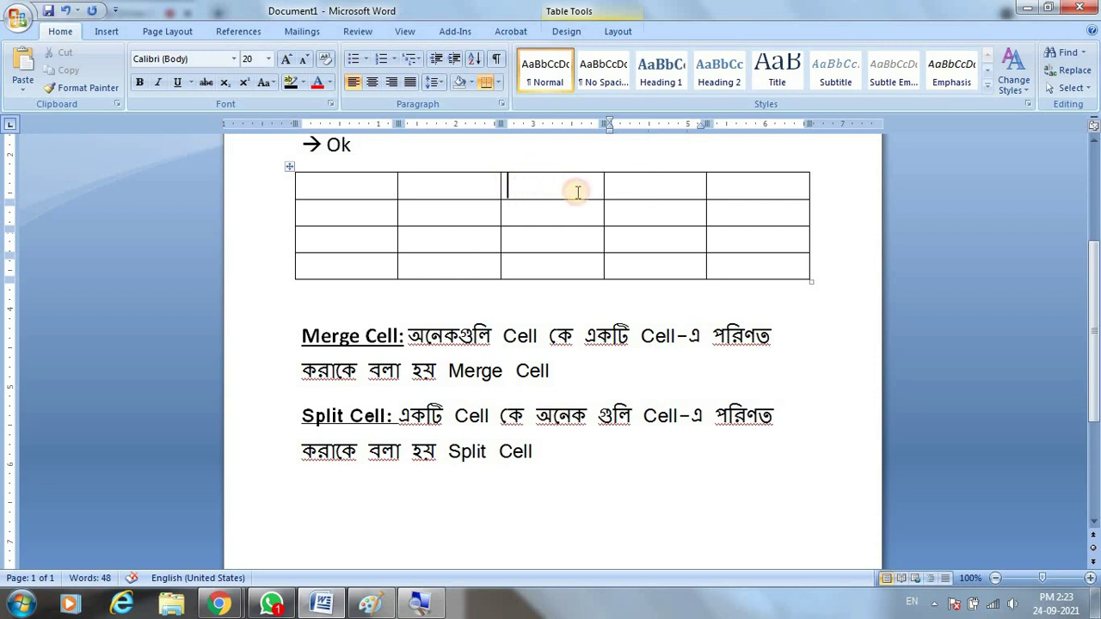
left_click(659, 185)
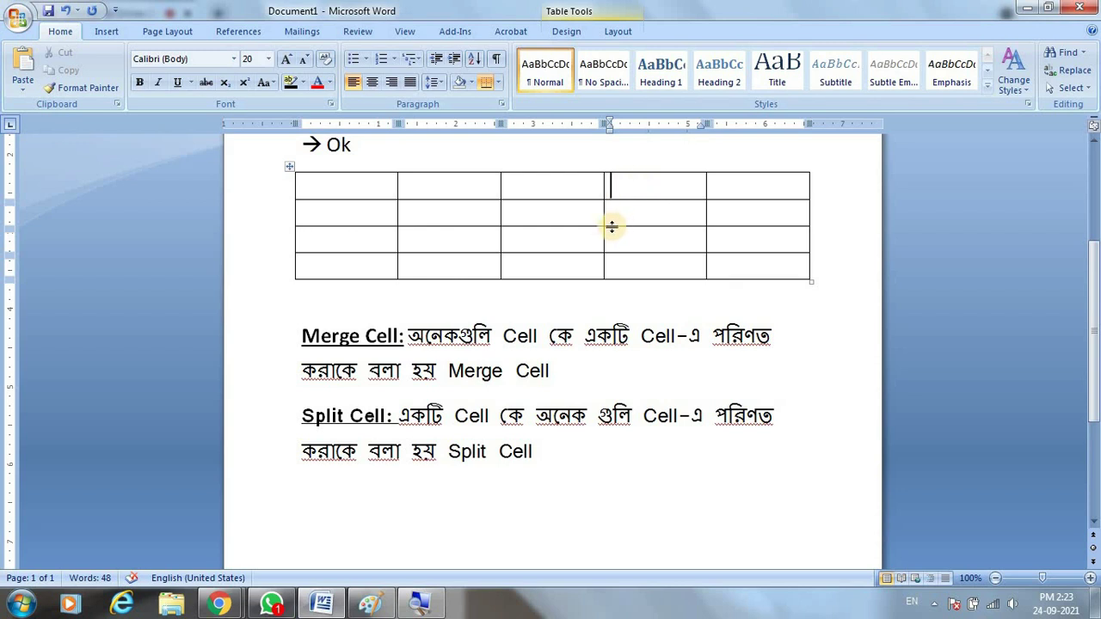
left_click_drag(554, 184, 642, 188)
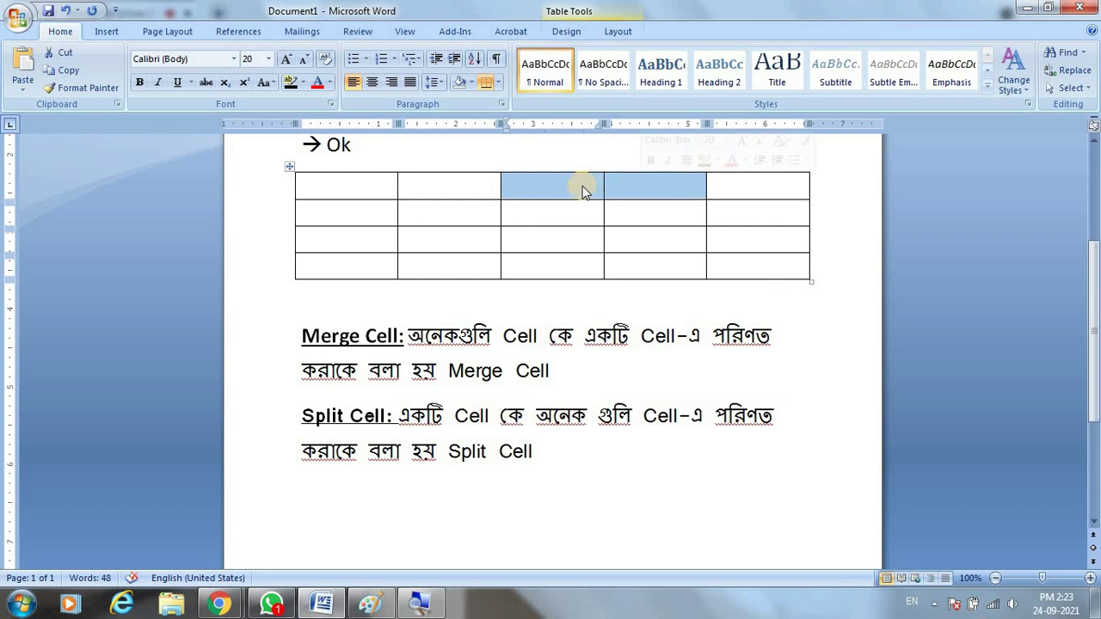
left_click_drag(565, 184, 649, 186)
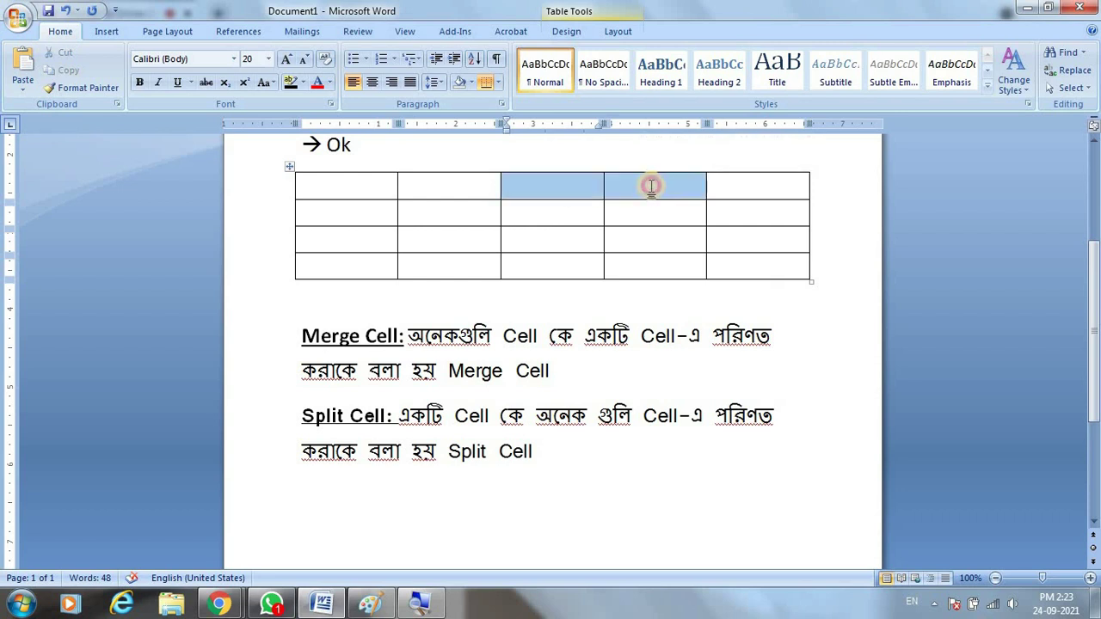
left_click(557, 191)
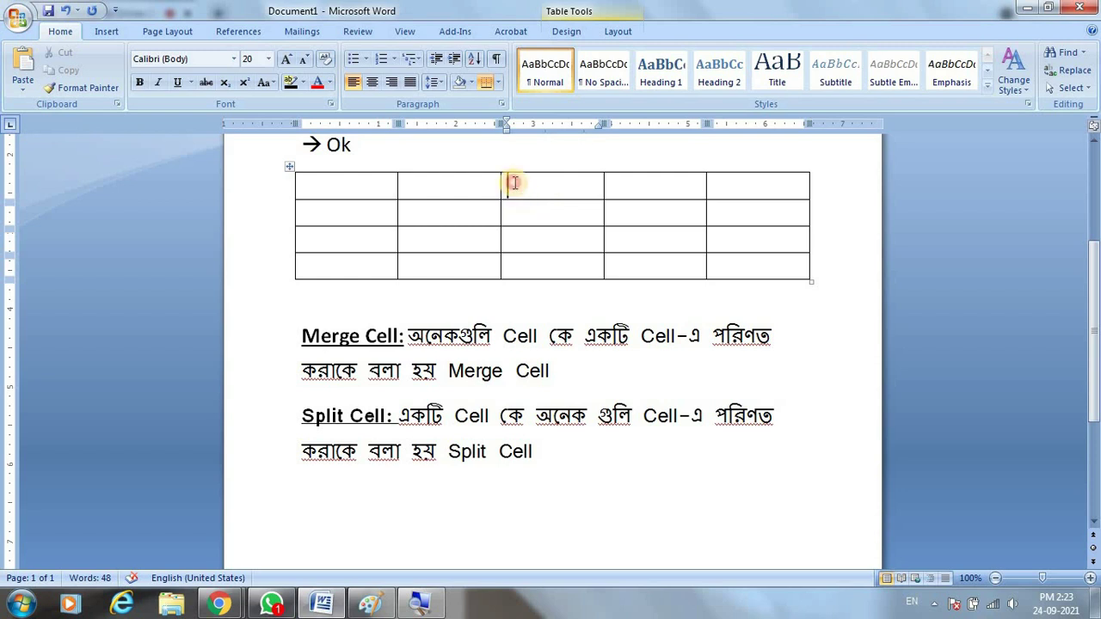
left_click(555, 183)
left_click_drag(554, 182, 597, 185)
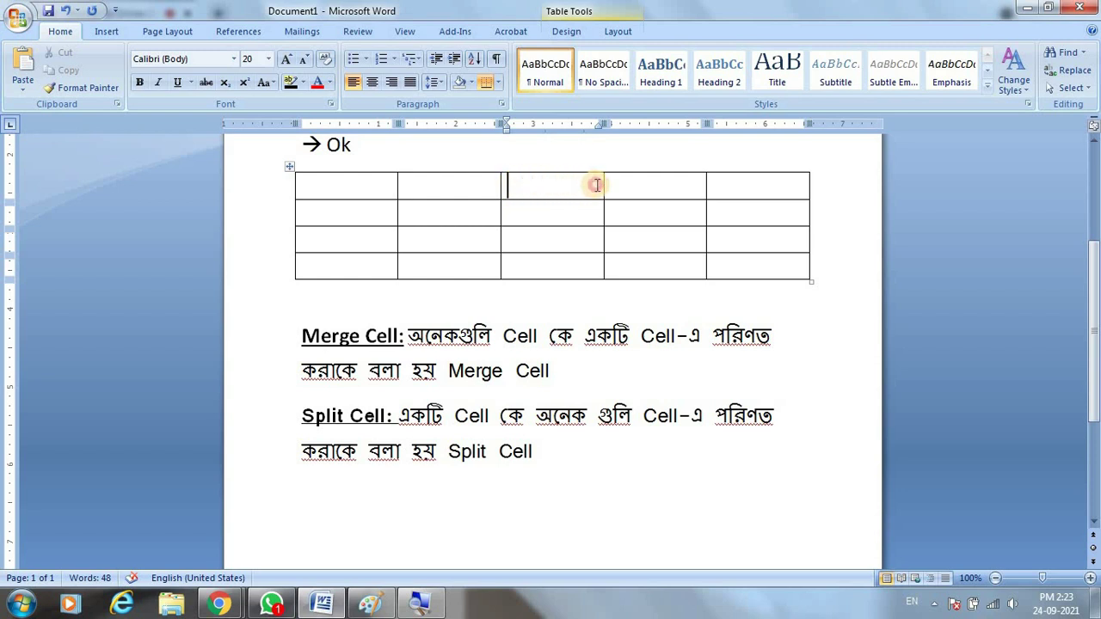
left_click_drag(596, 185, 556, 187)
left_click(557, 187)
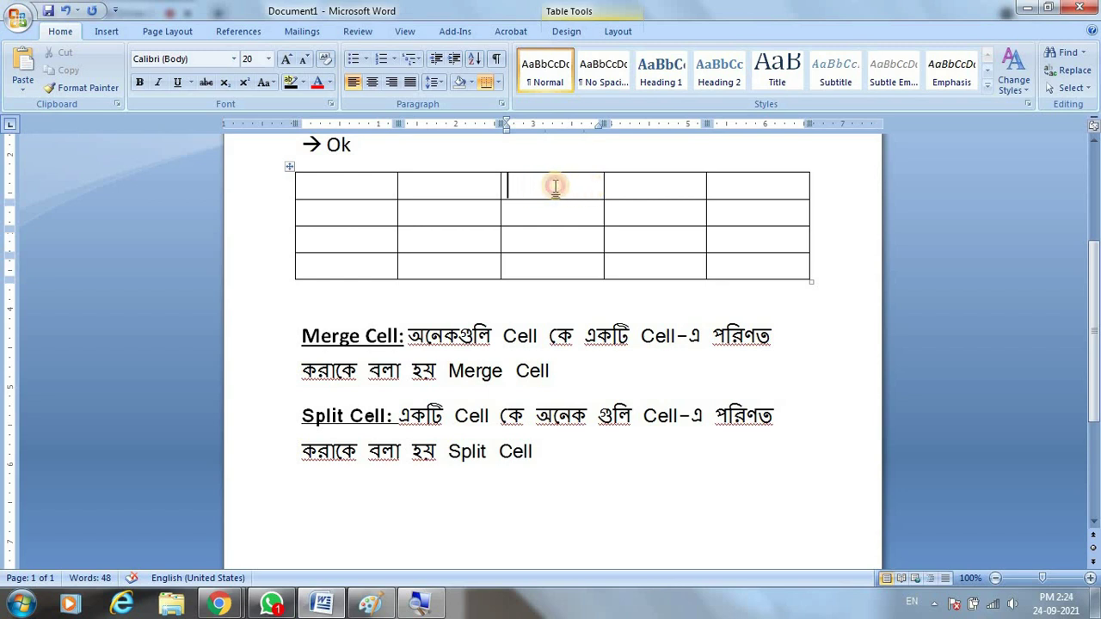
left_click_drag(586, 186, 660, 185)
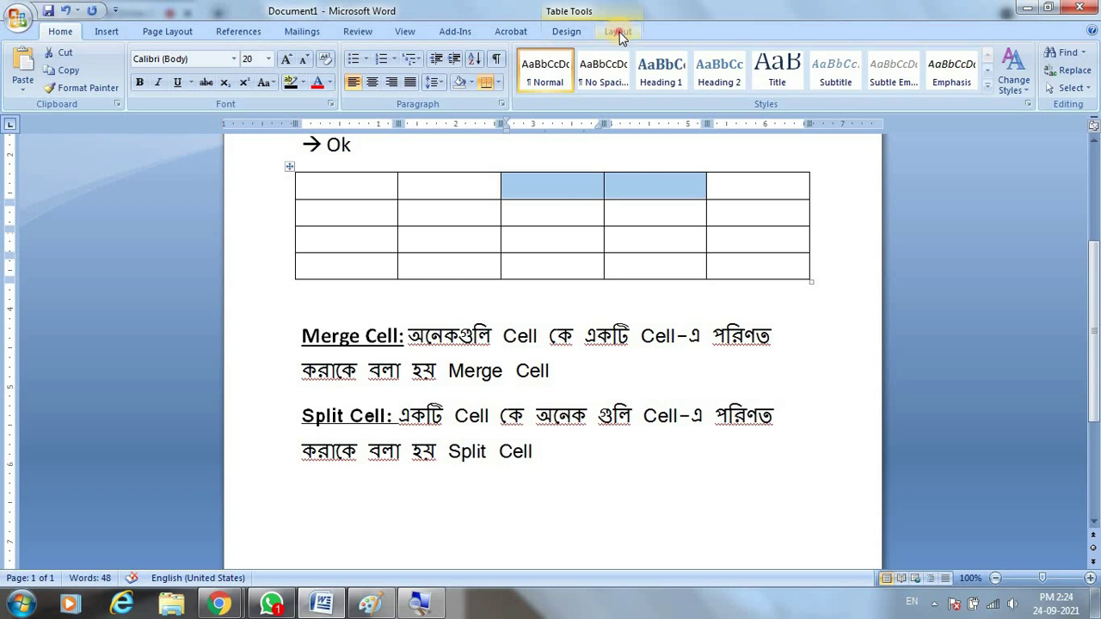
- Merge the selected top-row cells using Table Tools Layout > Merge Cells
left_click(619, 32)
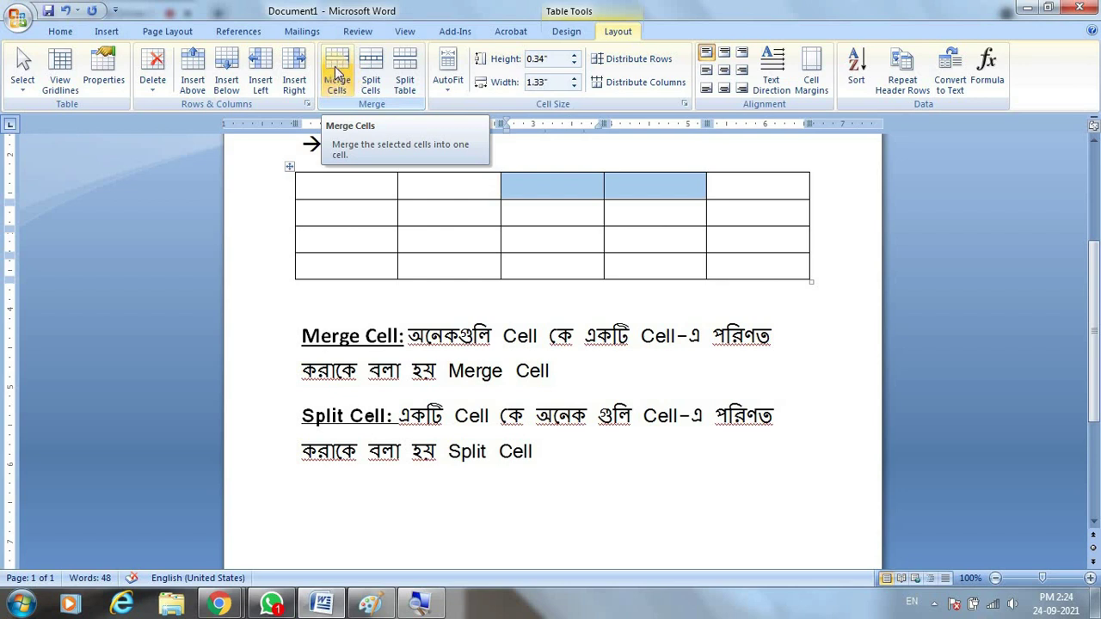
left_click(335, 67)
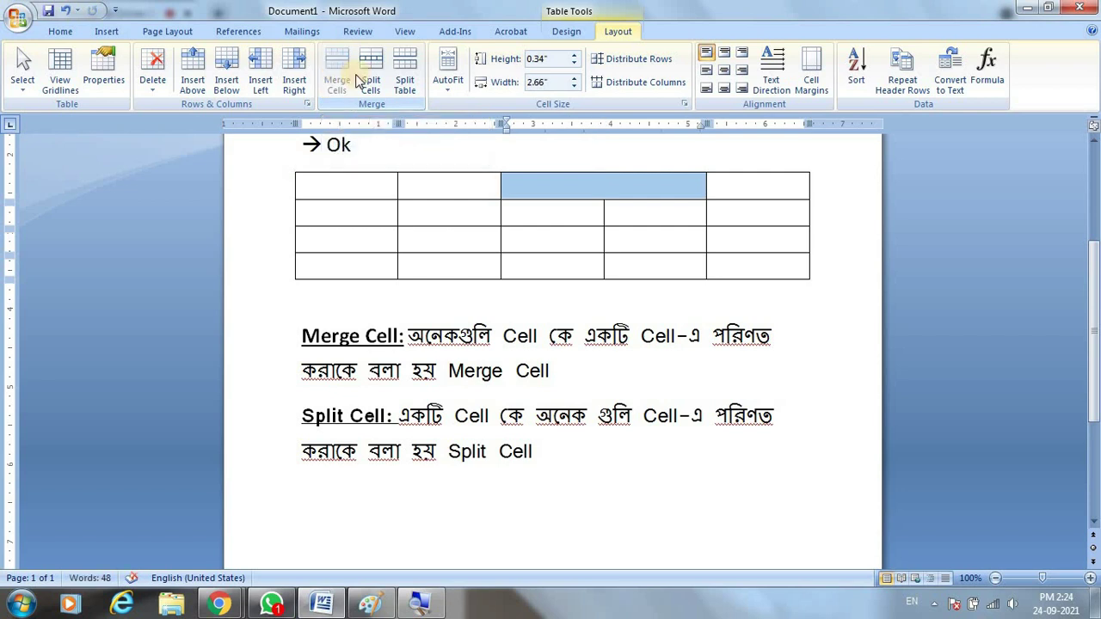
left_click(575, 180)
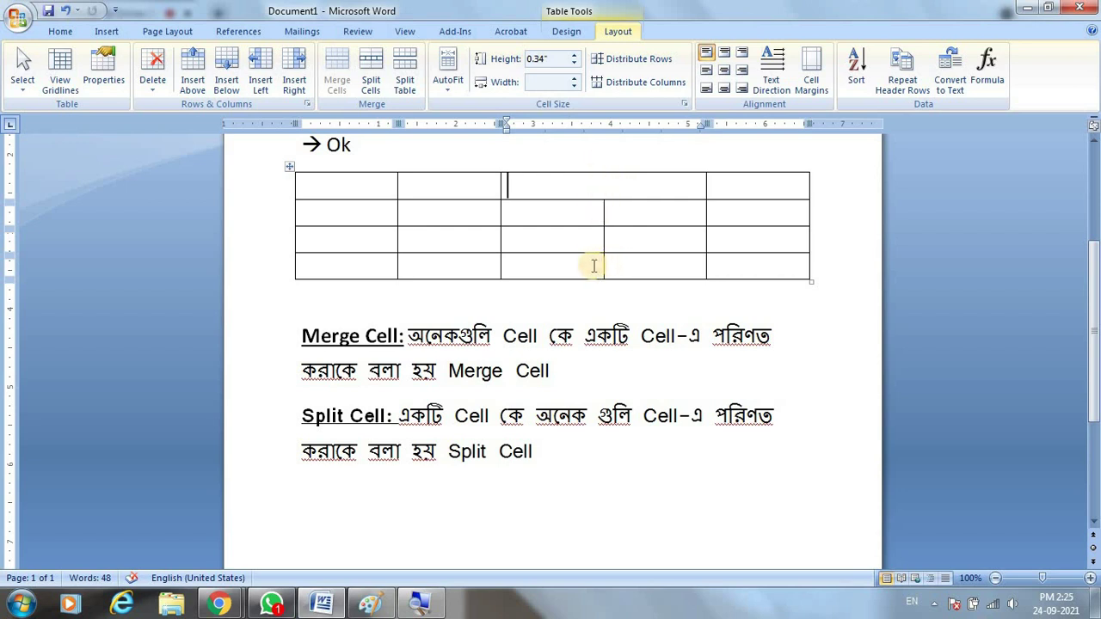
- Split the bottom row's third cell into 3 columns and 1 row
left_click(562, 267)
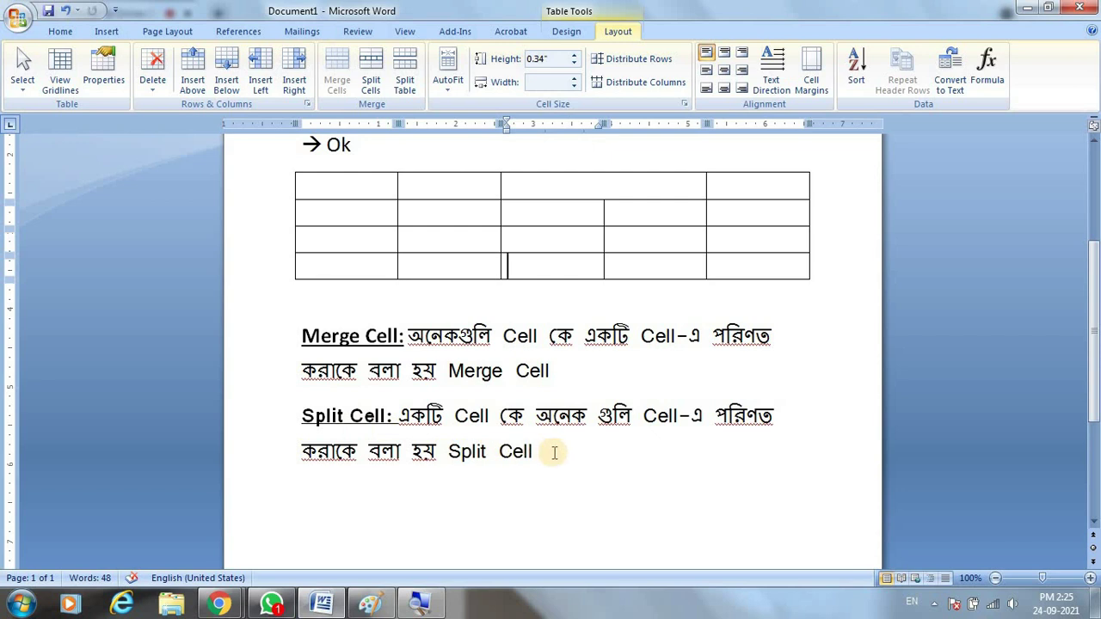
left_click(517, 271)
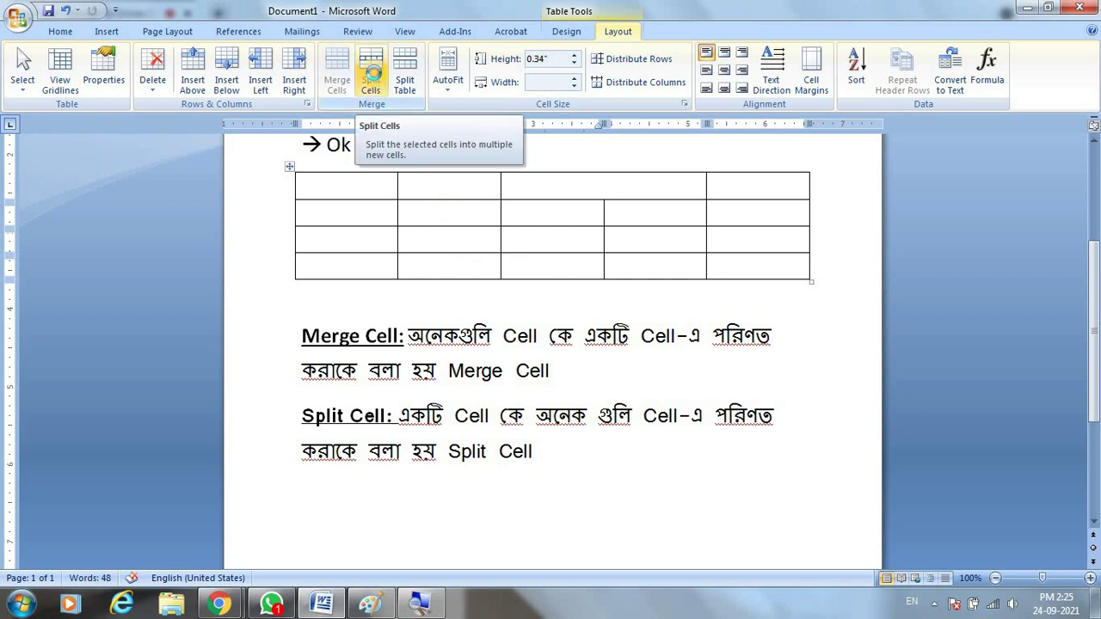
left_click(369, 77)
mouse_move(494, 233)
left_mouse_down()
mouse_move(346, 310)
mouse_move(882, 270)
left_mouse_up()
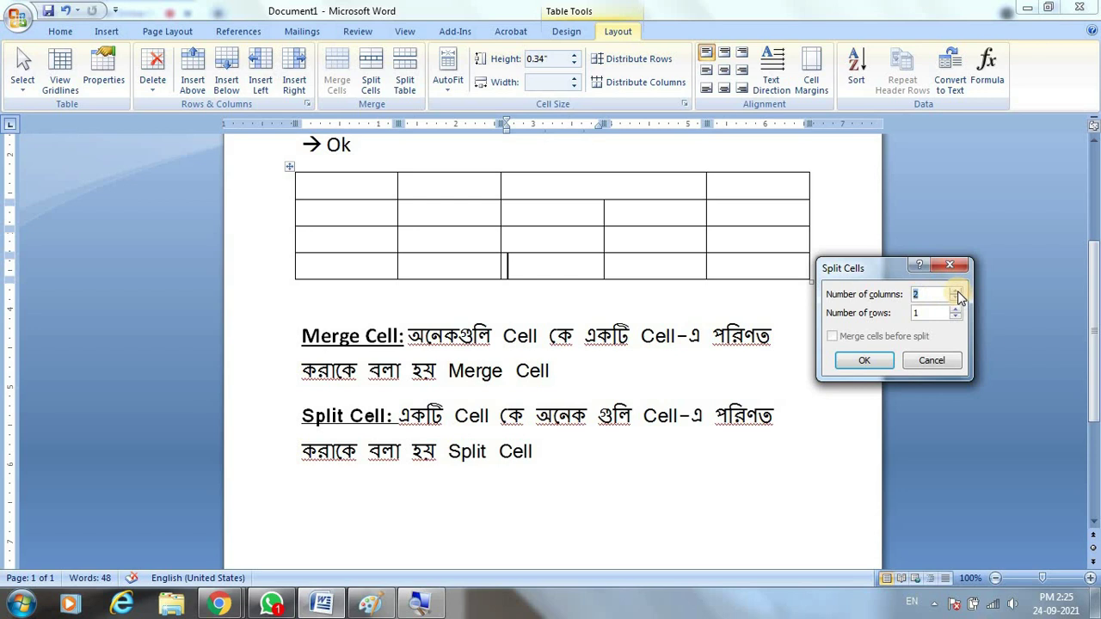
left_click(864, 360)
left_click(533, 264)
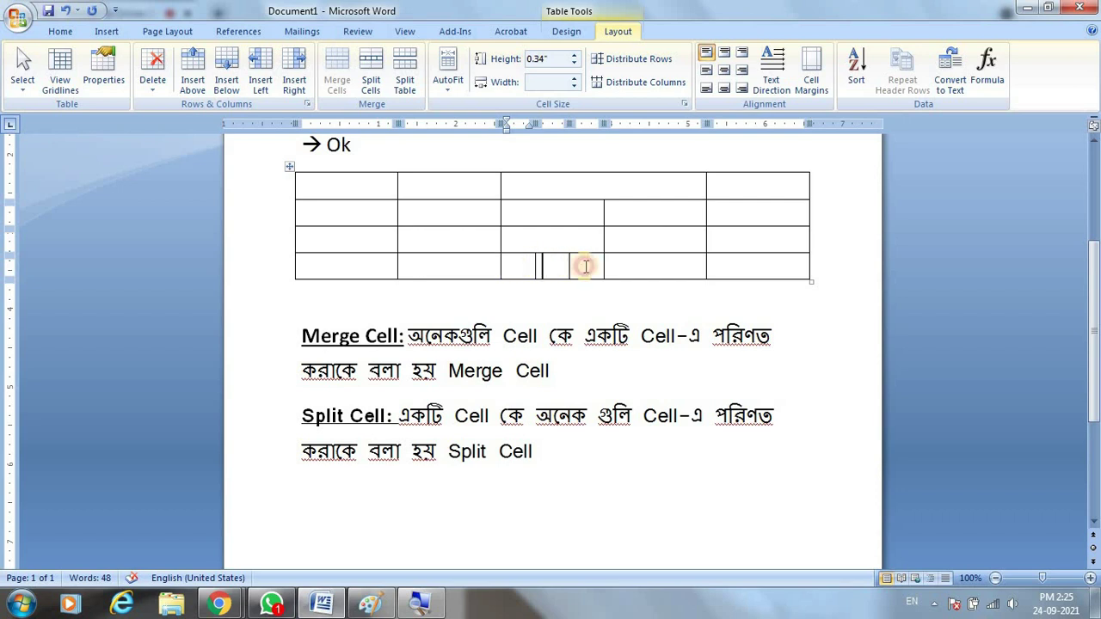
left_click(588, 266)
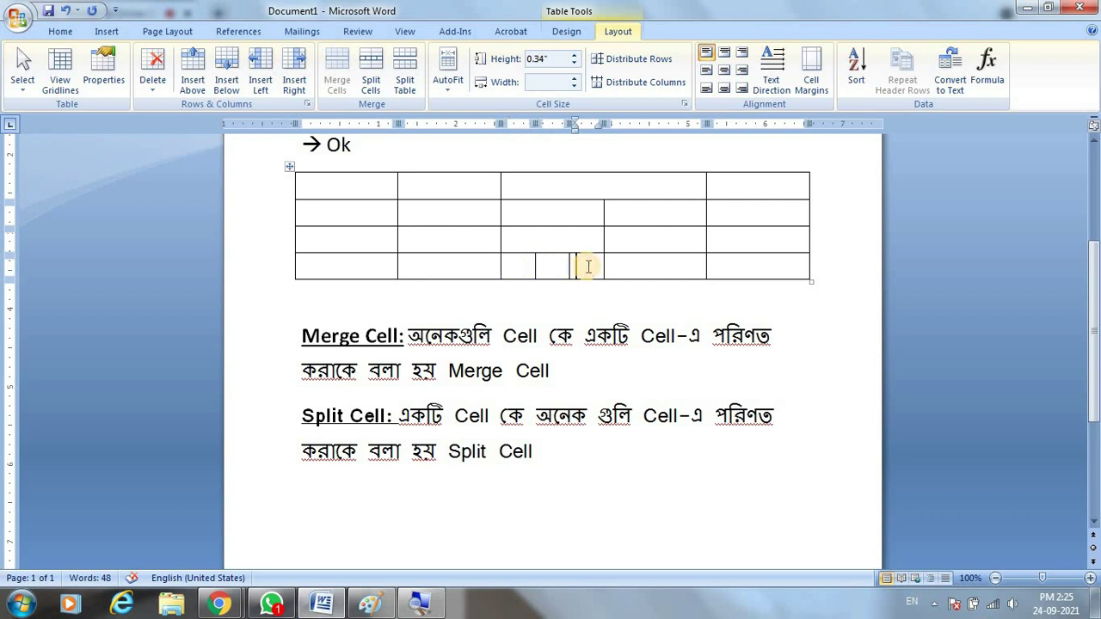
- Split the merged top cell into 3 columns as well
left_click(571, 182)
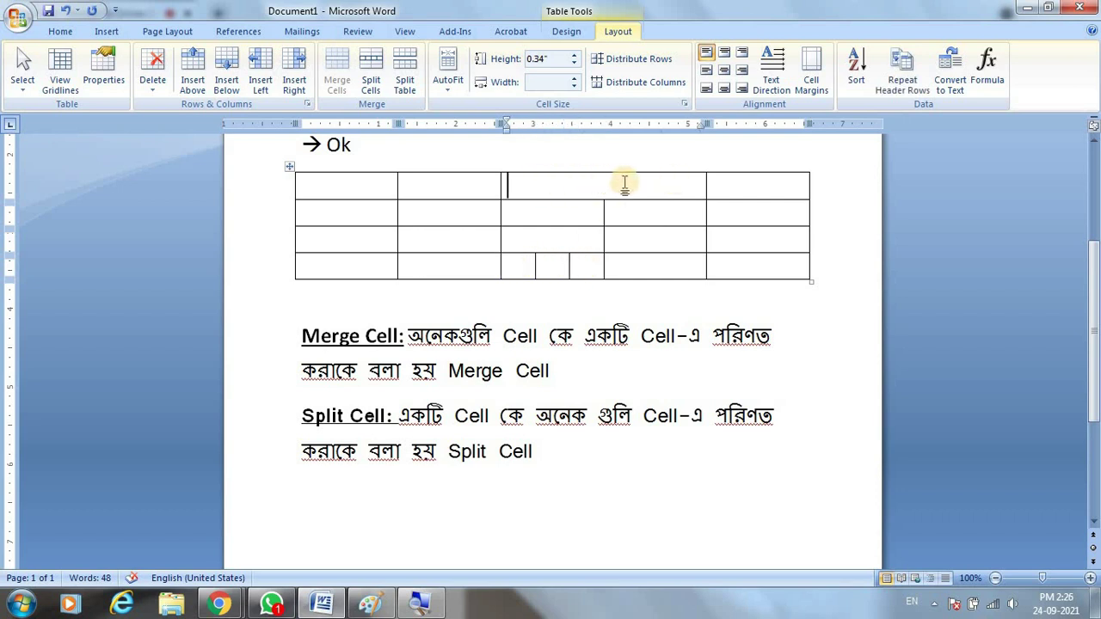
left_click(371, 69)
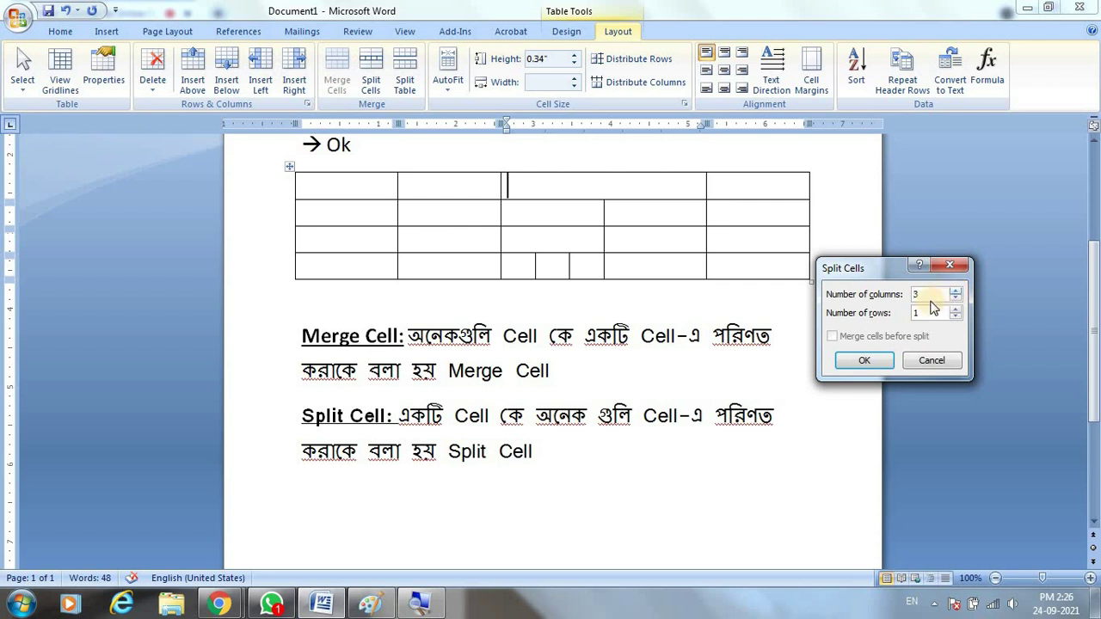
left_click(864, 360)
left_click(657, 223)
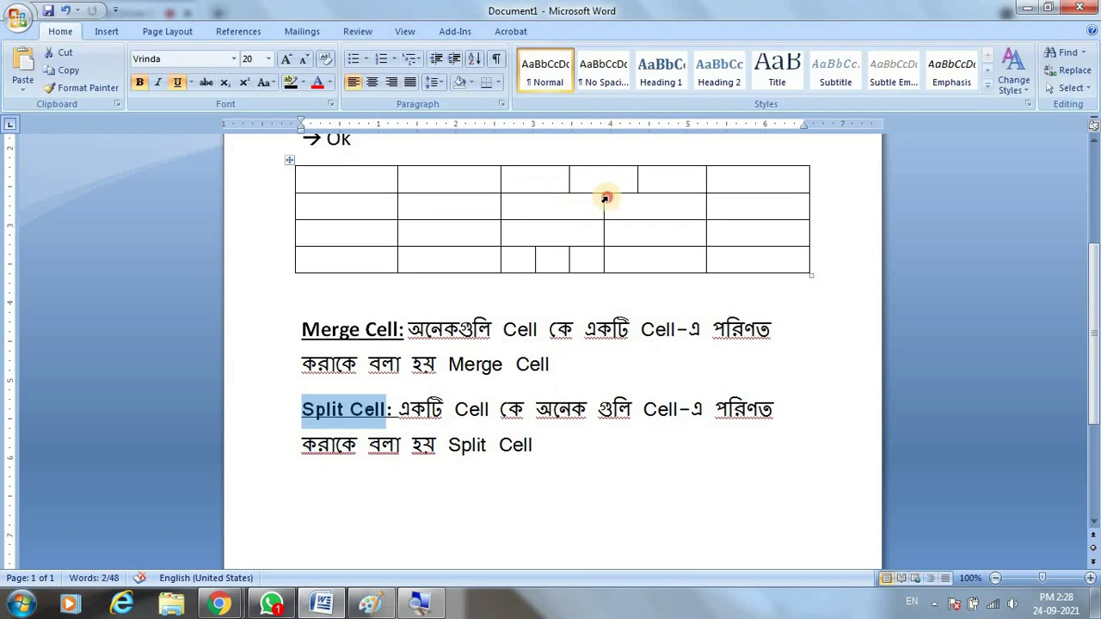
- Bring up the Table Tools Design options with the caret in a table cell
left_click(604, 199)
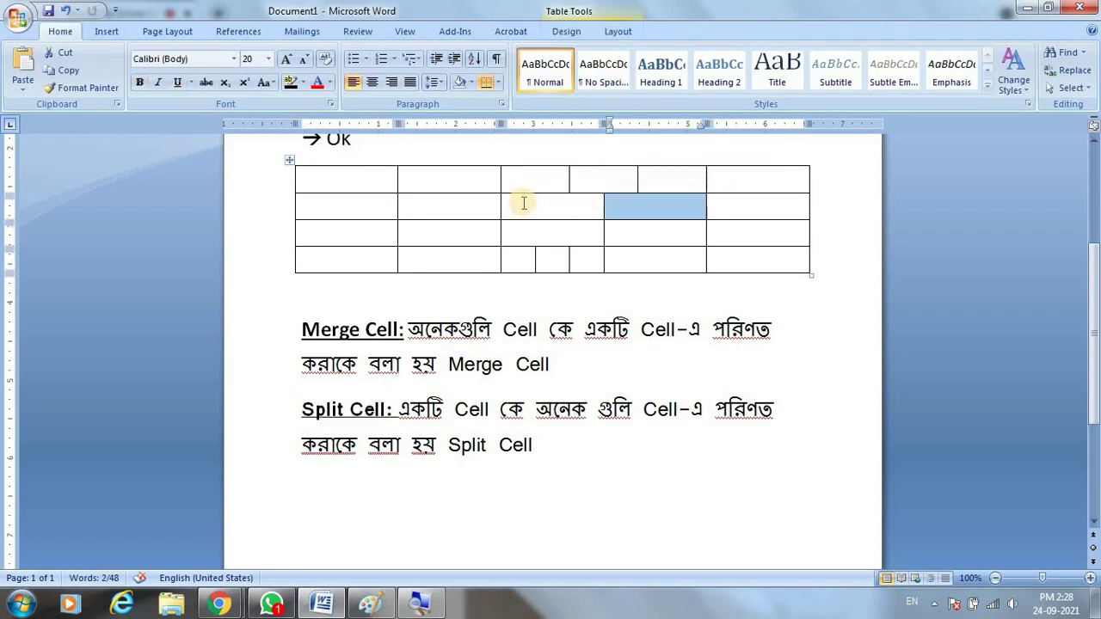
left_click(522, 201)
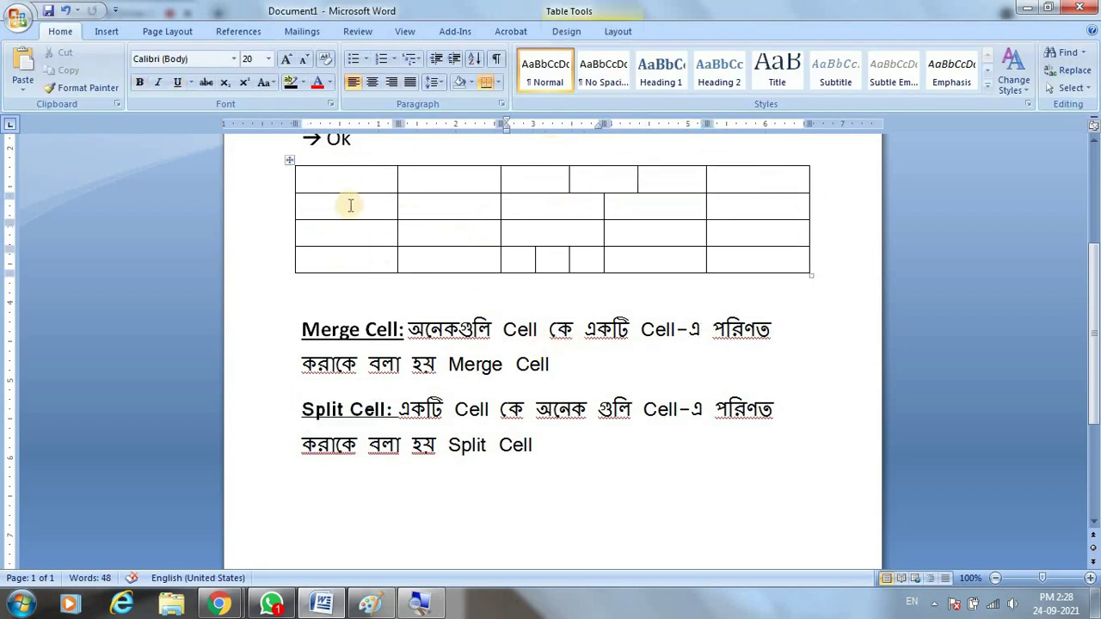
left_click(561, 34)
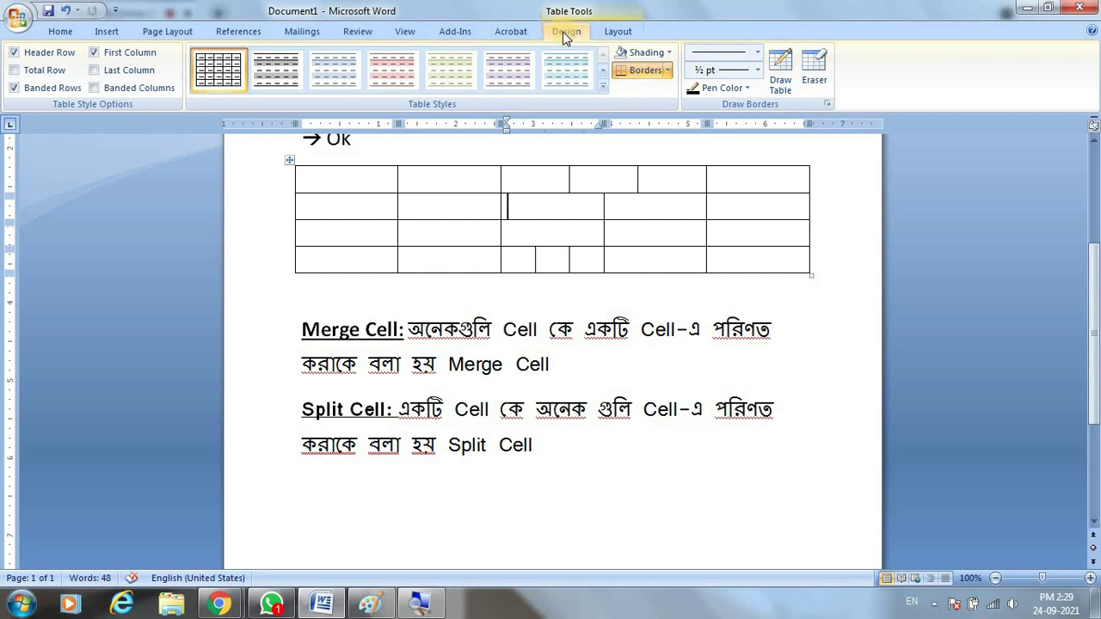
left_click(432, 210)
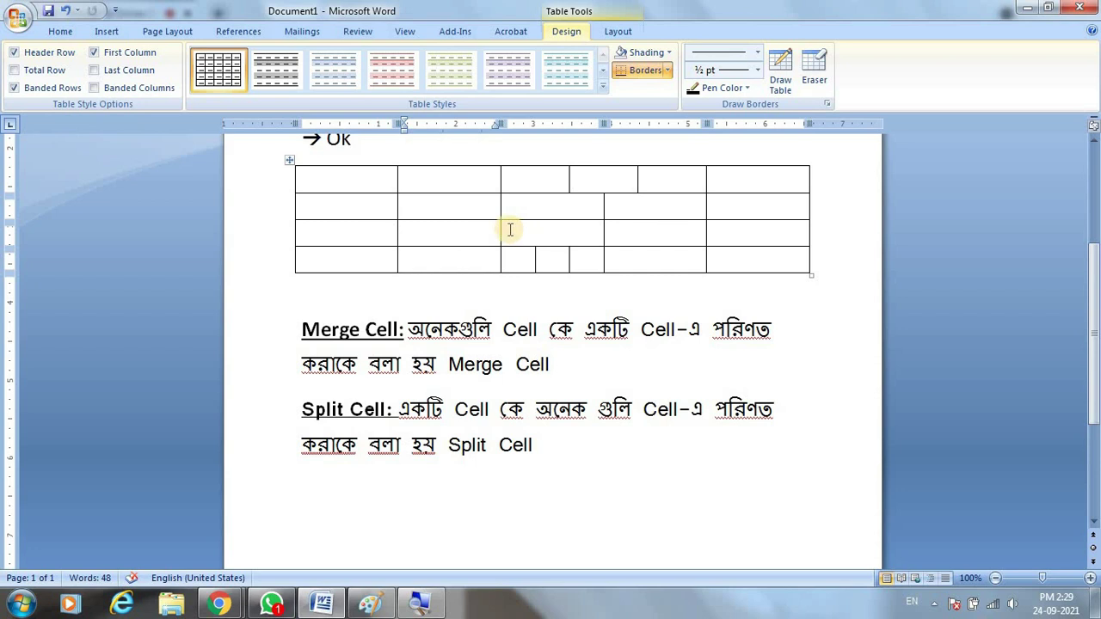
scroll(389, 232, "up", 1)
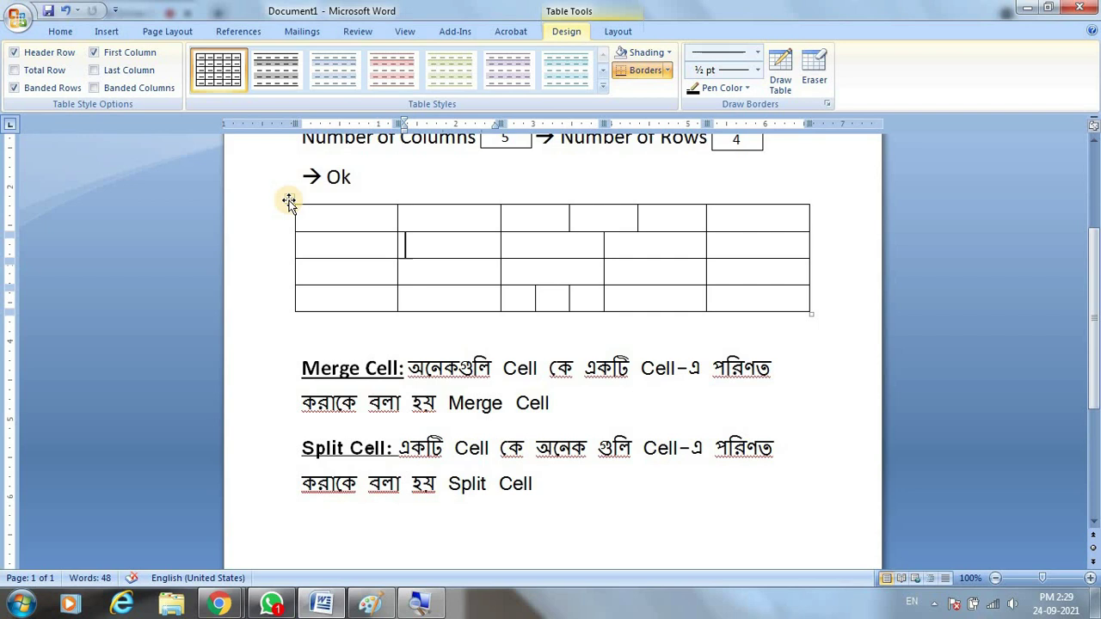
- Select the whole table with its move handle and show the Borders dropdown list
left_click(289, 202)
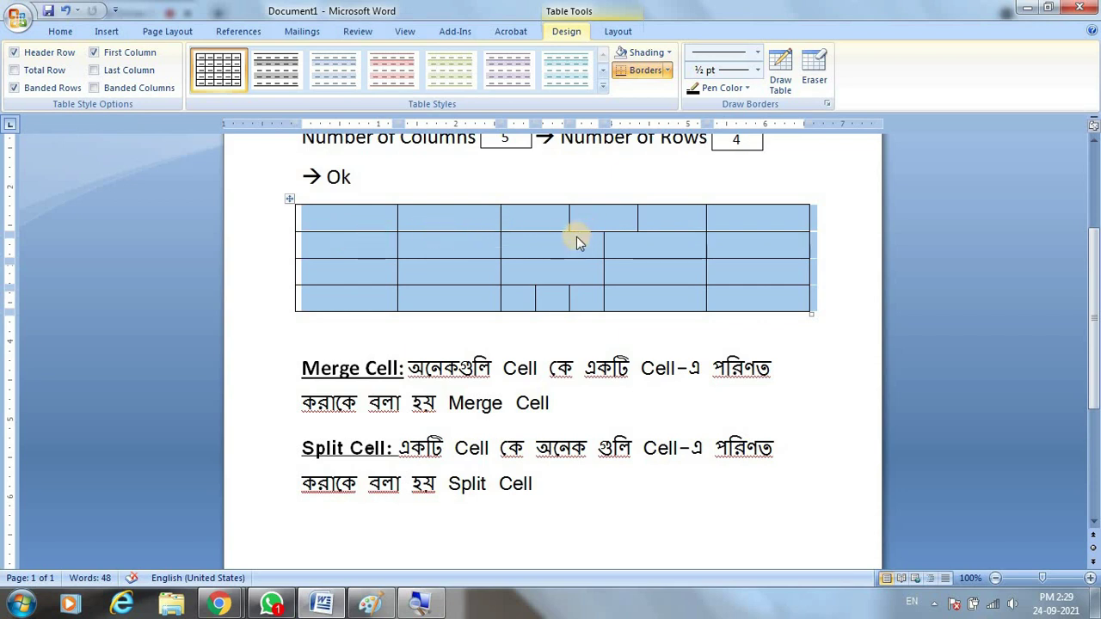
left_click(666, 72)
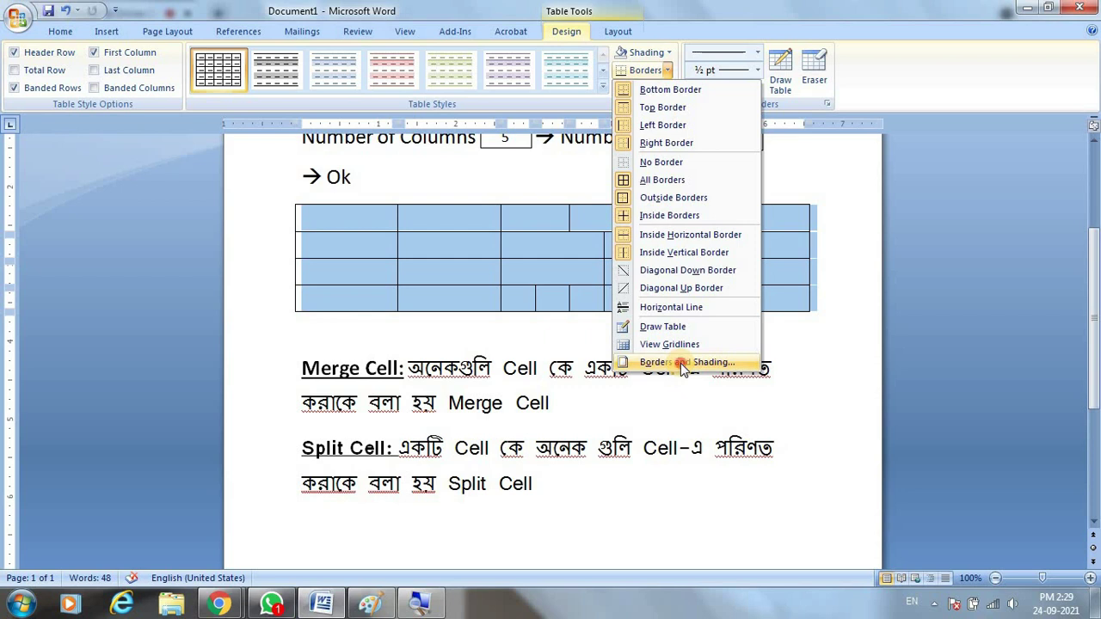
left_click(681, 363)
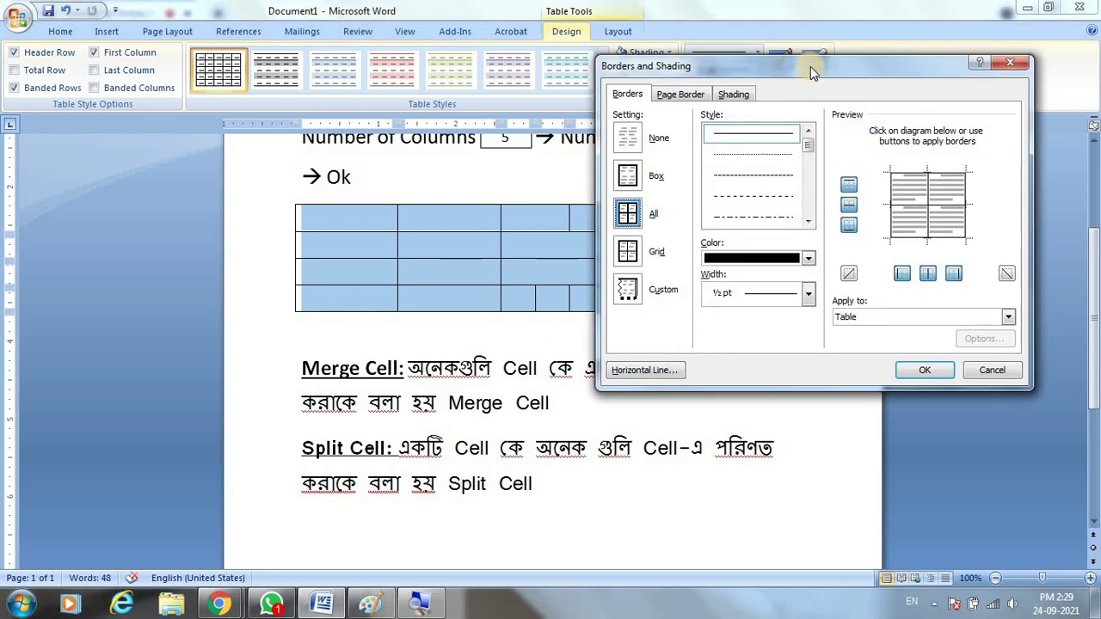
left_click_drag(813, 72, 710, 206)
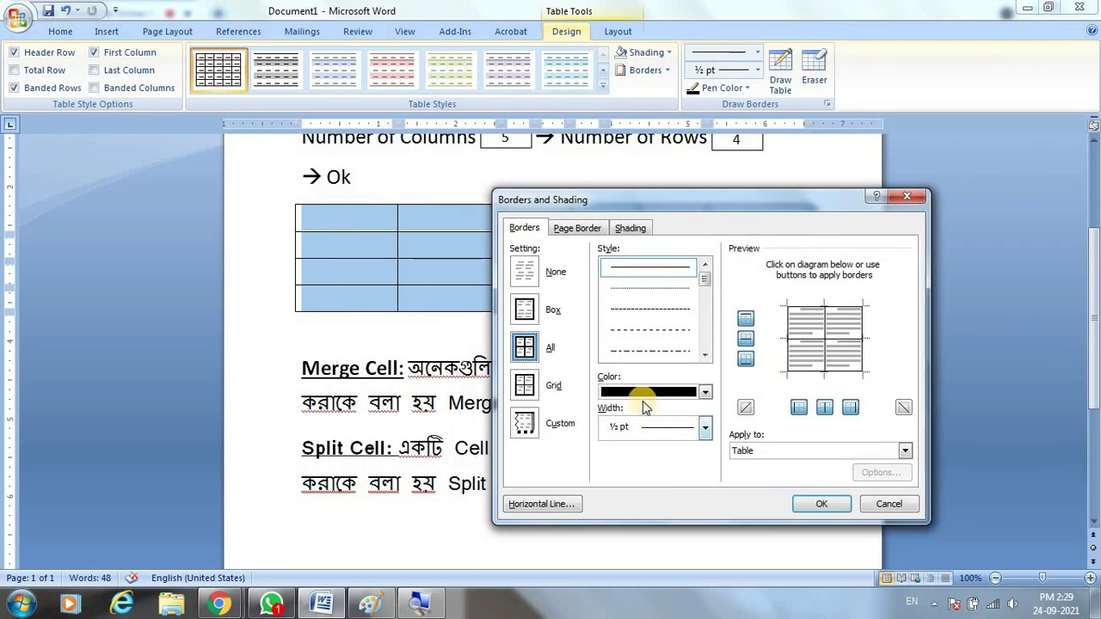
mouse_move(749, 205)
left_mouse_down()
mouse_move(734, 191)
mouse_move(756, 139)
left_mouse_up()
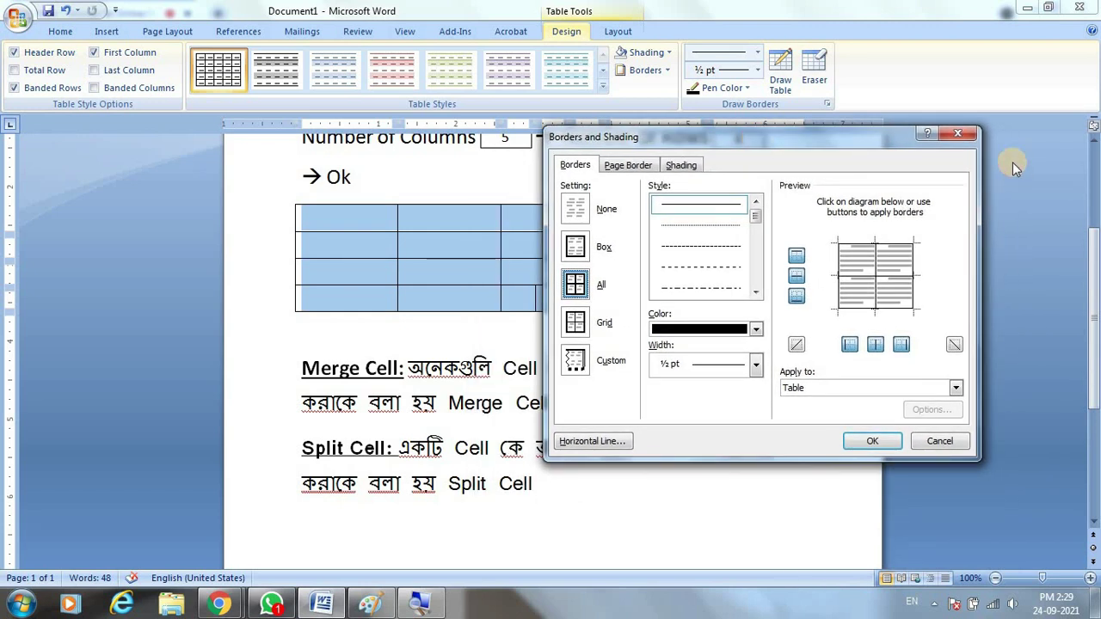
left_click(958, 133)
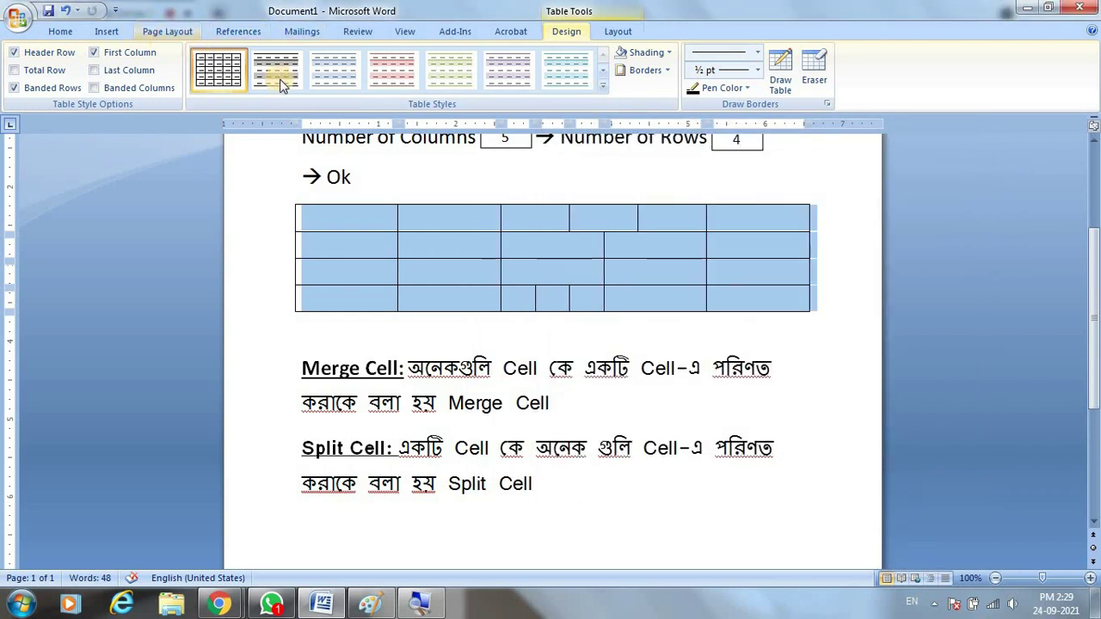
scroll(280, 85, "up", 7)
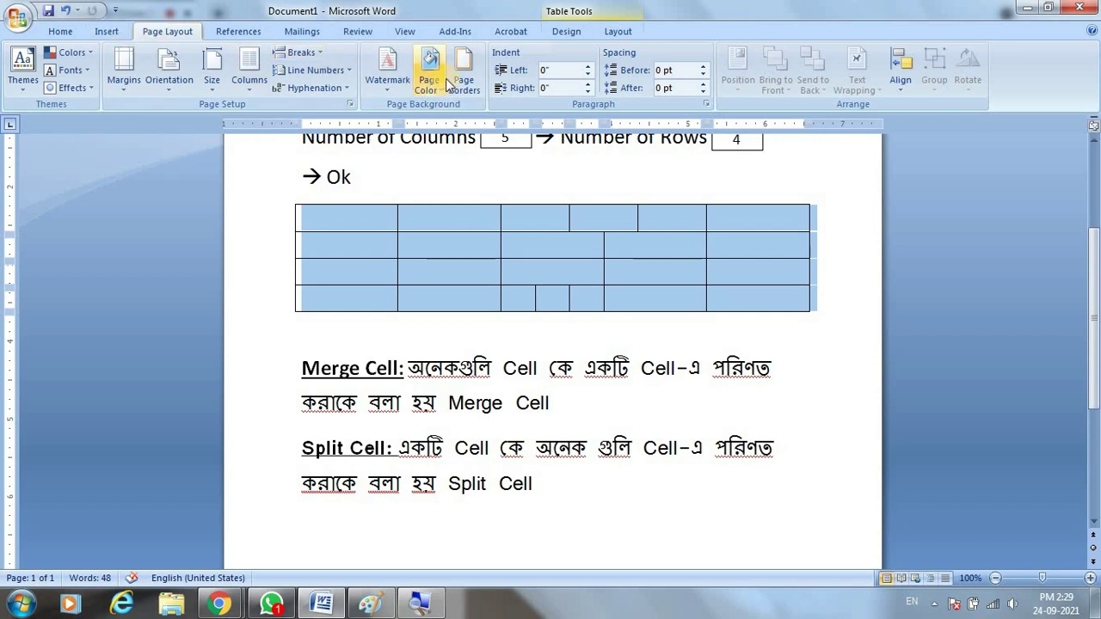
left_click(463, 75)
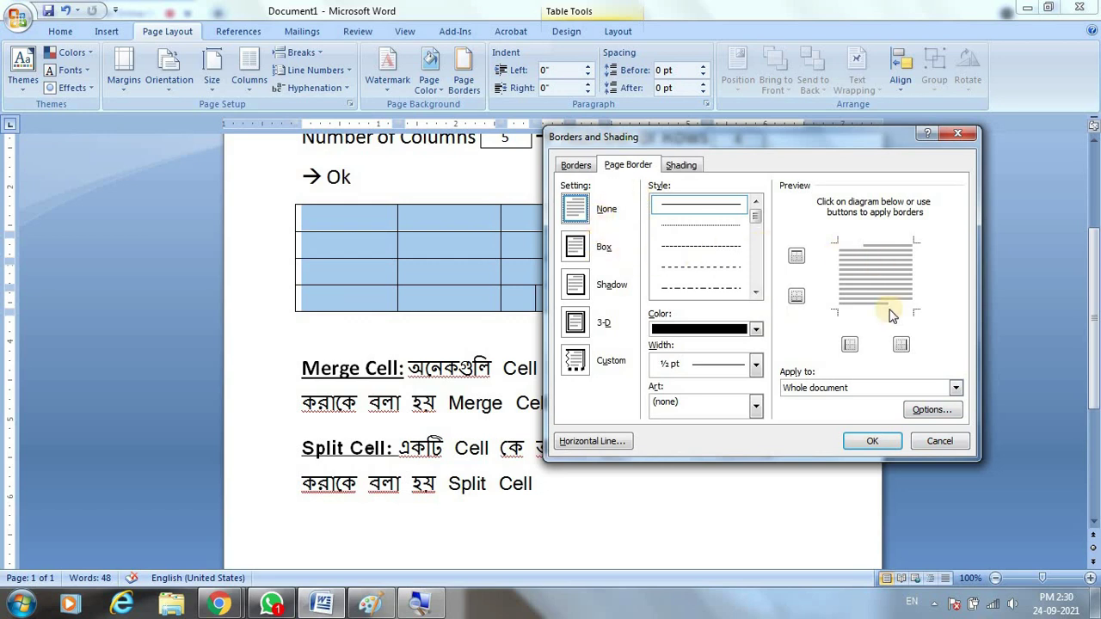
left_click(939, 442)
left_click(617, 31)
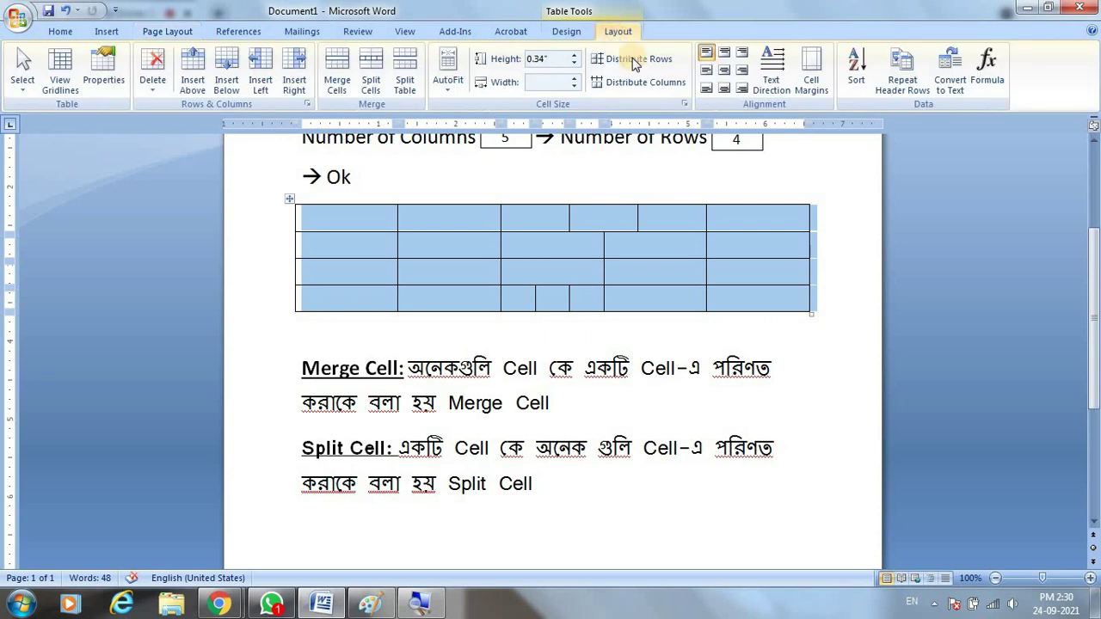
left_click(566, 31)
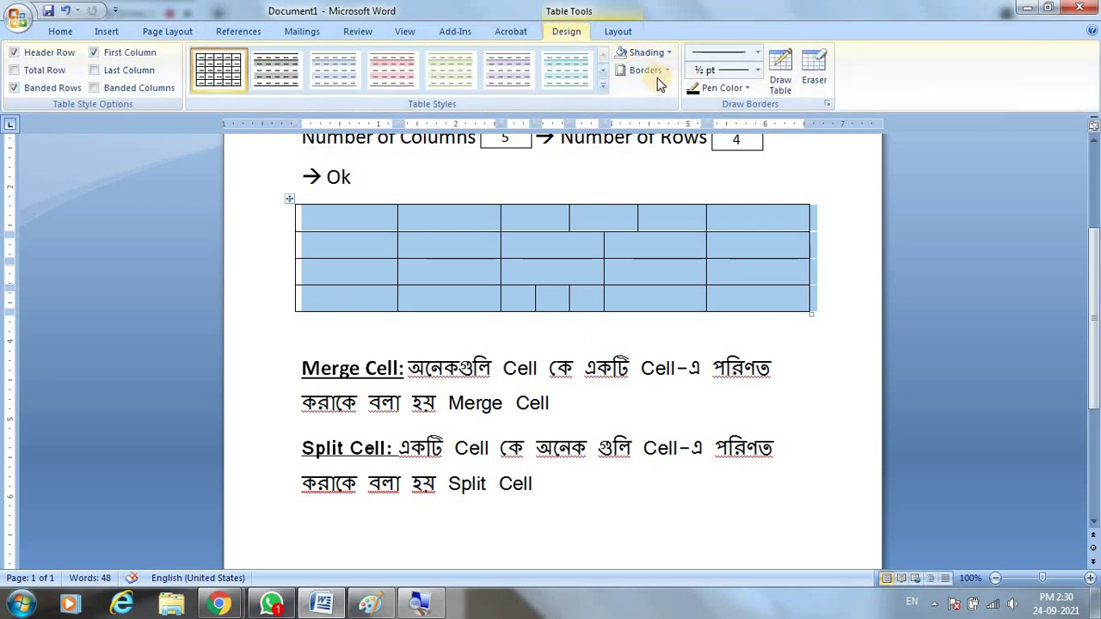
- In Borders and Shading, choose Red as the border colour
left_click(667, 71)
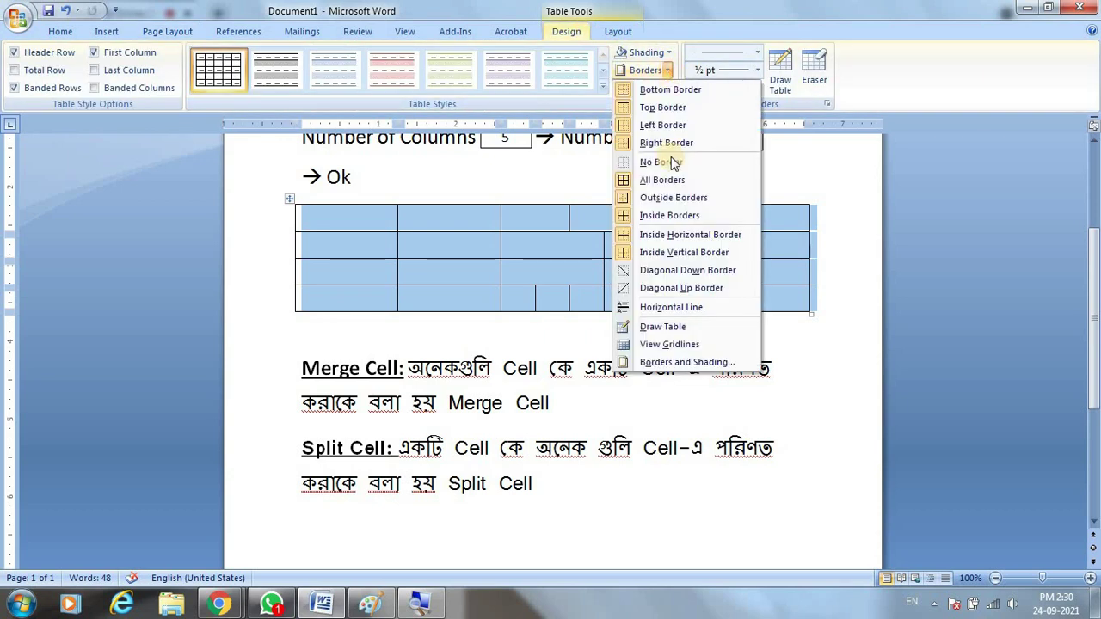
left_click(704, 362)
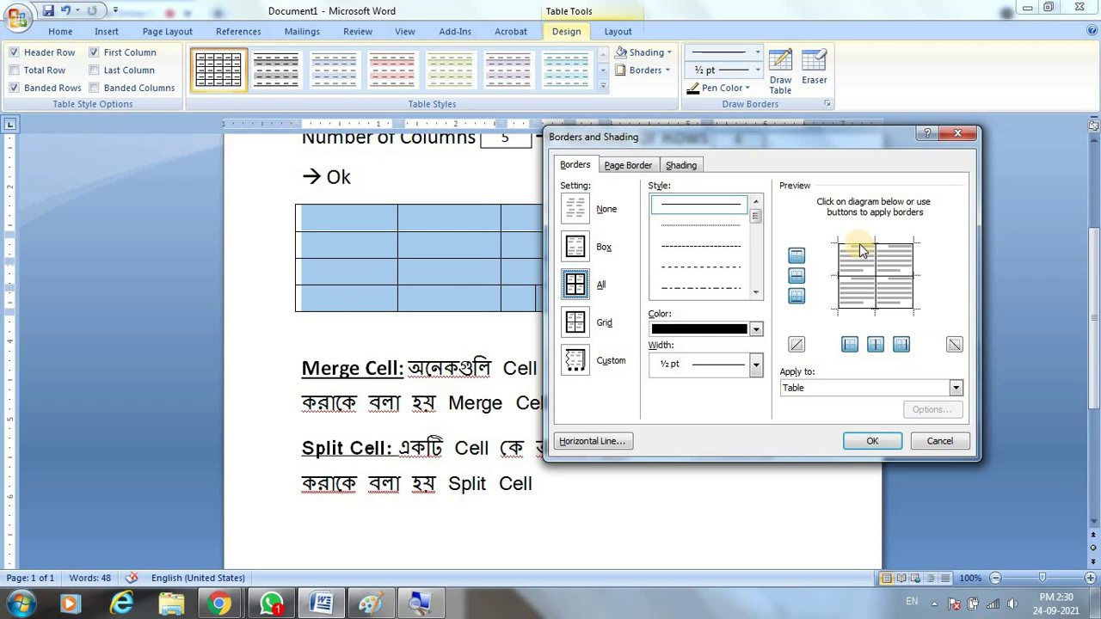
left_click_drag(734, 132, 796, 86)
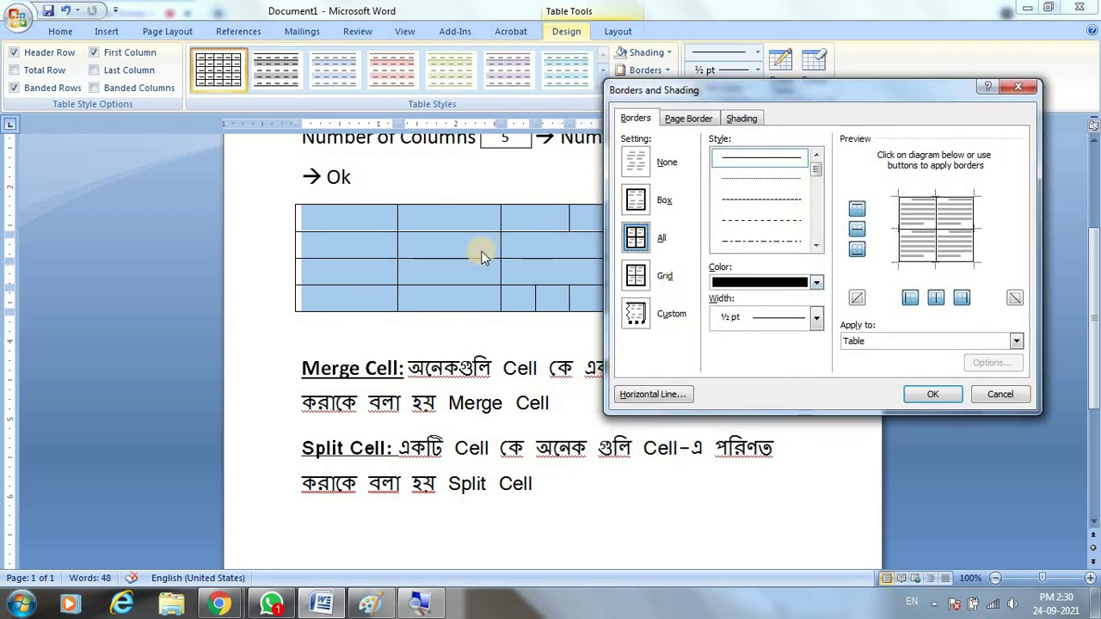
left_click(817, 284)
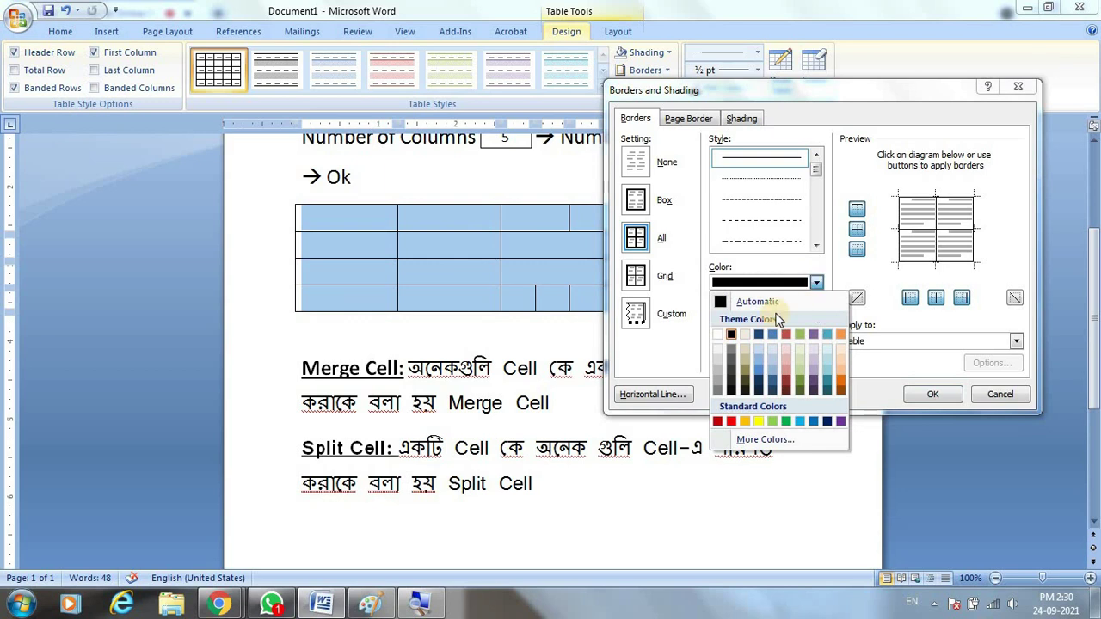
left_click(731, 421)
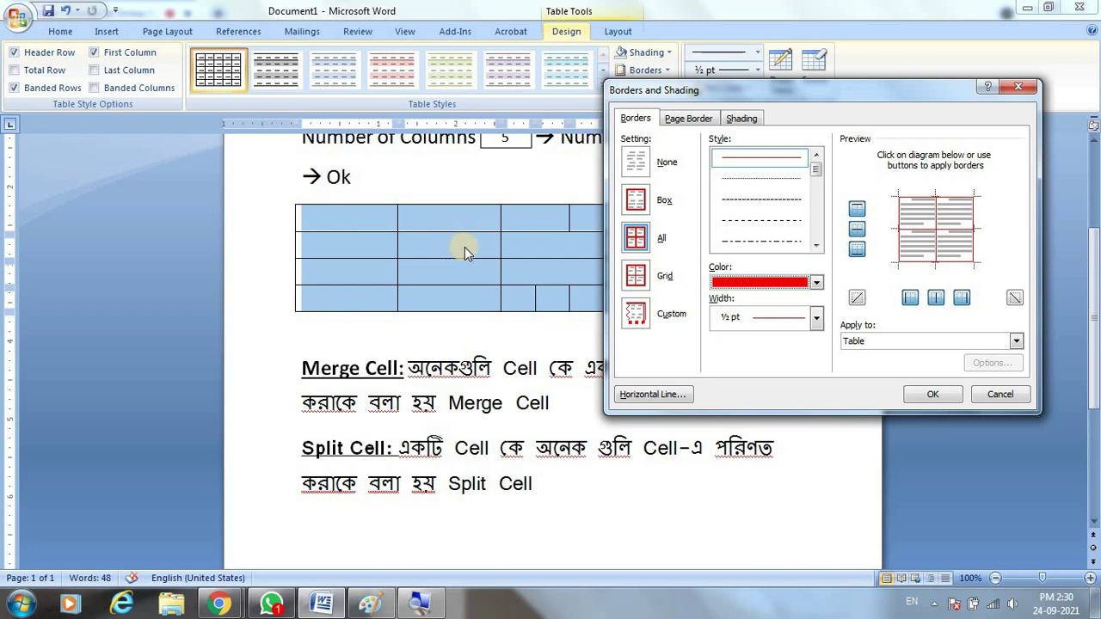
- Pick the single solid line style from the style list
left_click(815, 247)
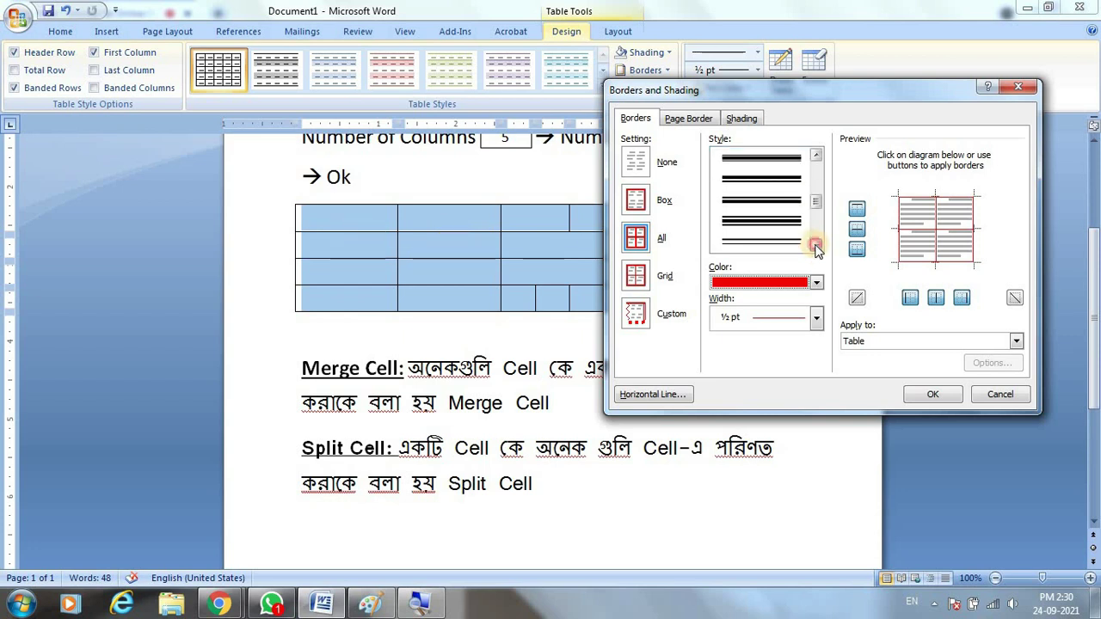
left_click(815, 247)
left_click(816, 247)
left_click(816, 247)
left_click(816, 247)
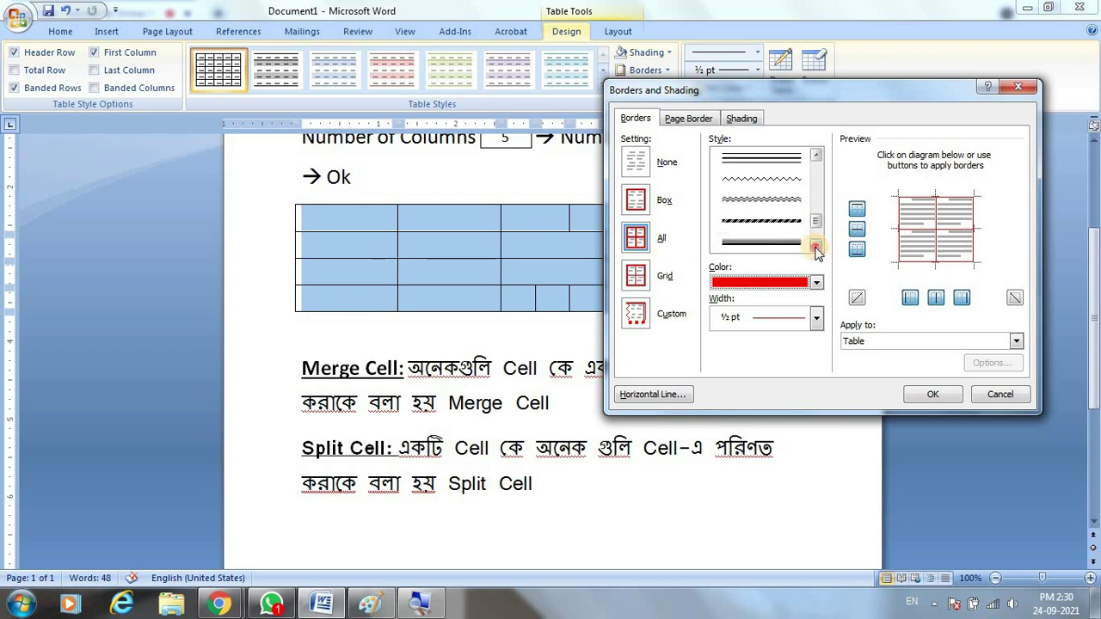
left_click(815, 247)
left_click(816, 247)
left_click(815, 247)
left_click_drag(814, 232, 818, 182)
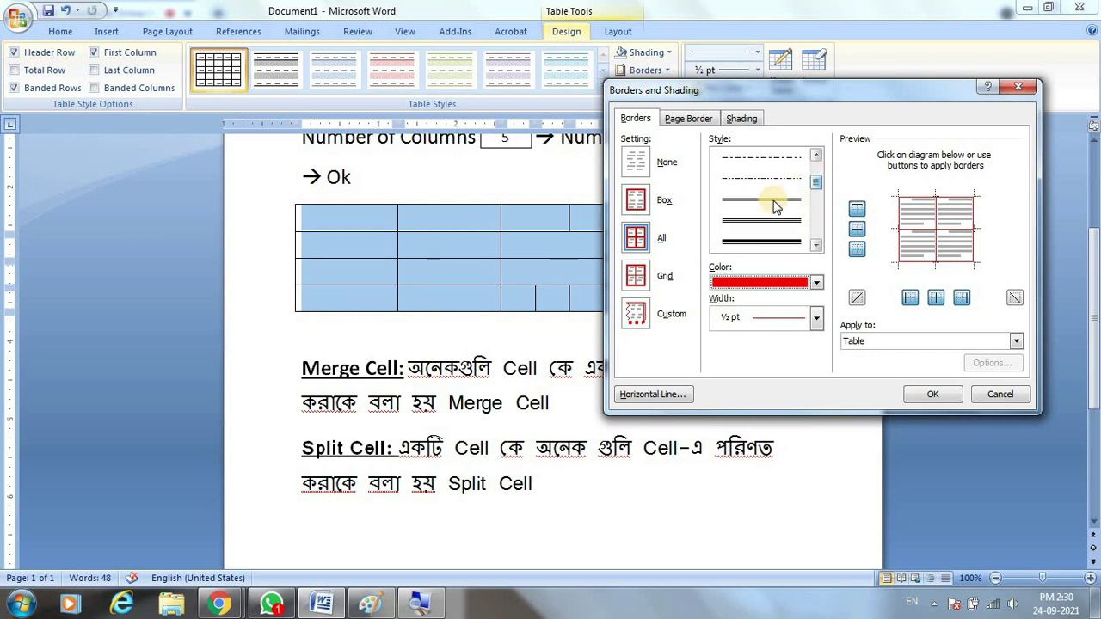
left_click(762, 201)
scroll(764, 214, "up", 1)
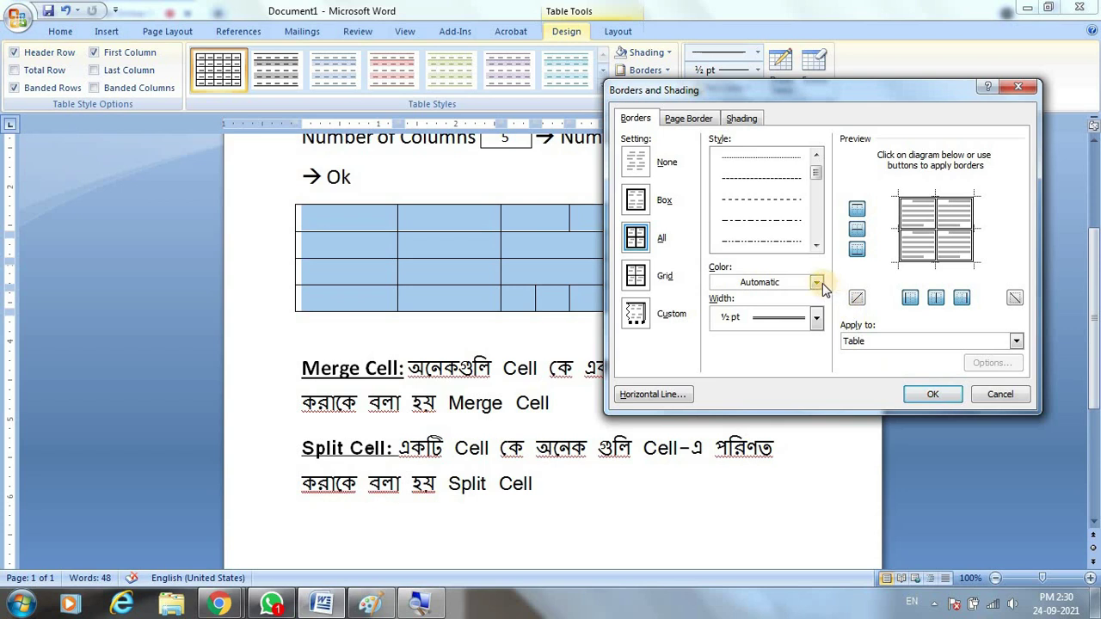
- Reselect Red and apply the red solid borders to all table cells
left_click(817, 282)
left_click(733, 421)
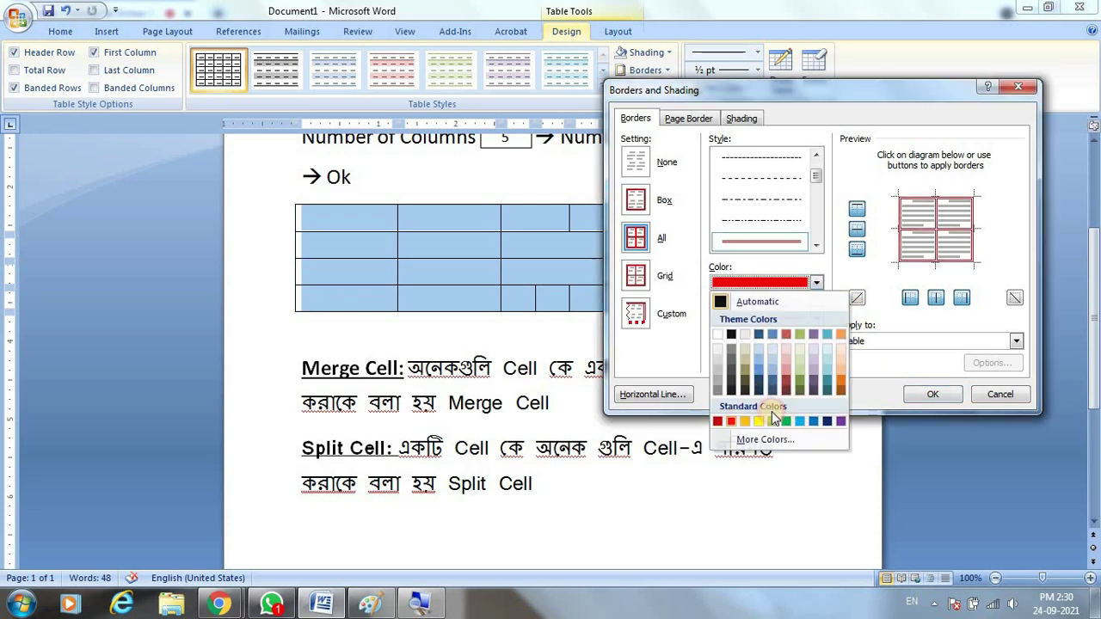
left_click(920, 394)
left_click(648, 413)
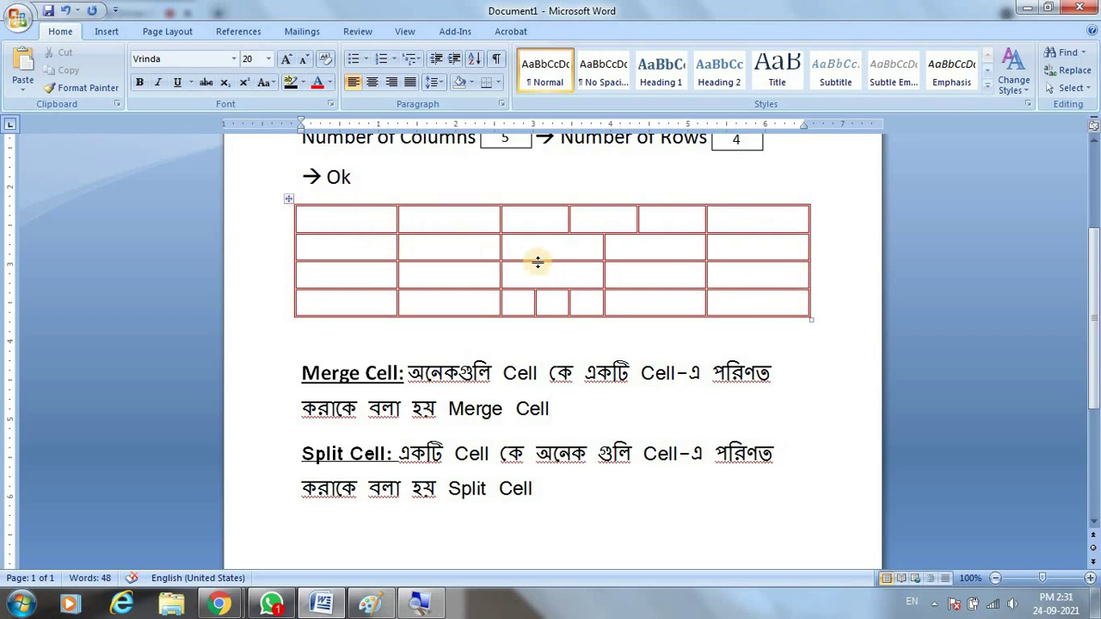
- Fill top-row cells three and four with Yellow shading, and cell five with Blue
left_click(547, 222)
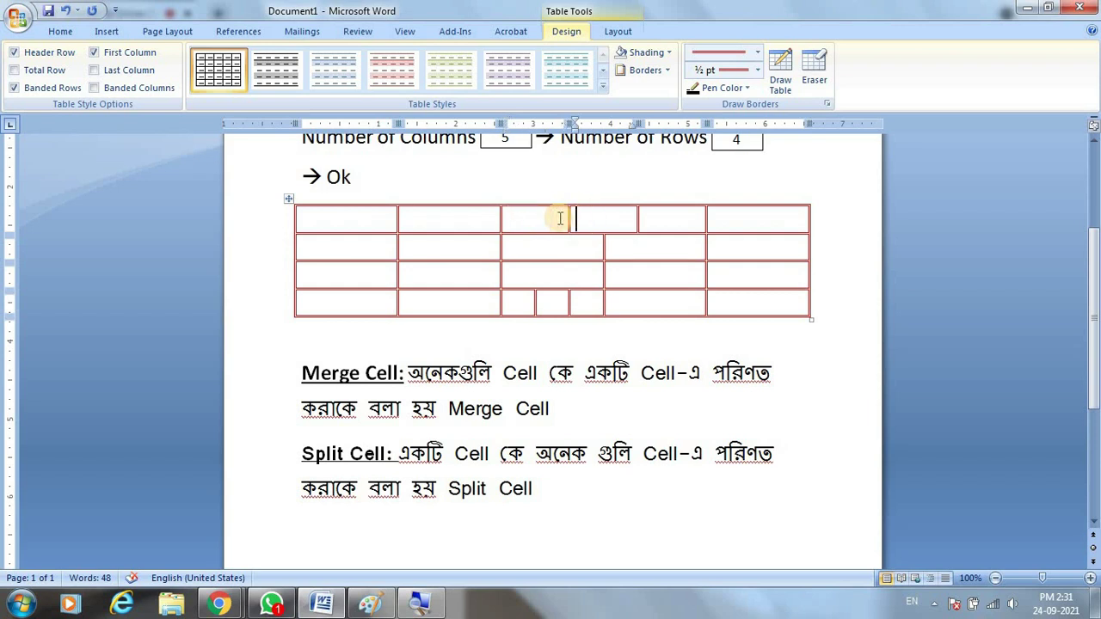
left_click_drag(545, 217, 598, 217)
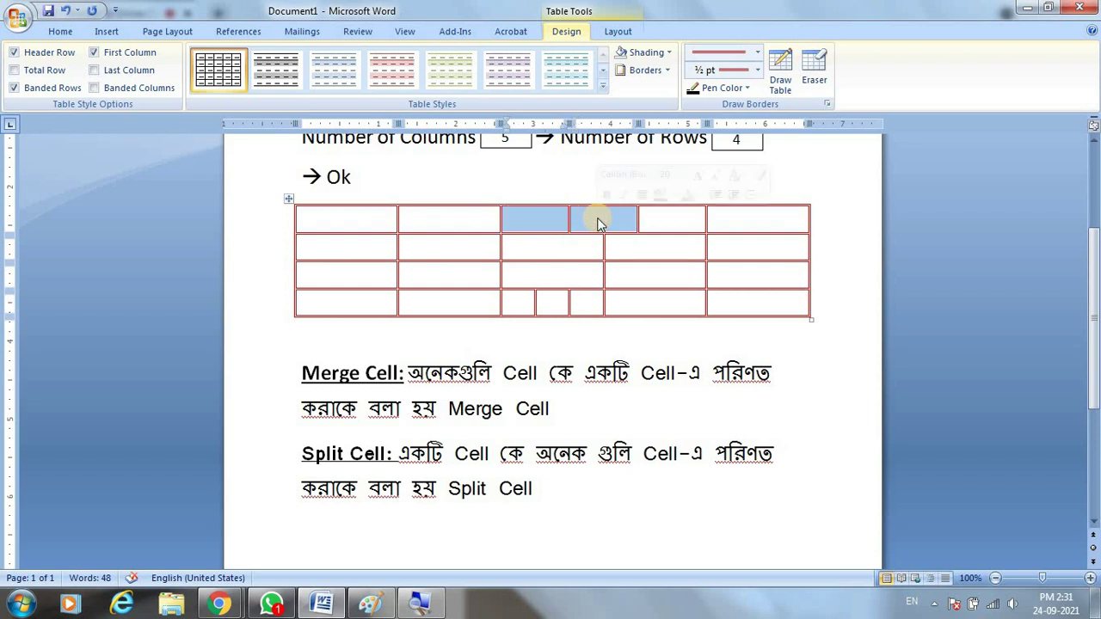
left_click(667, 54)
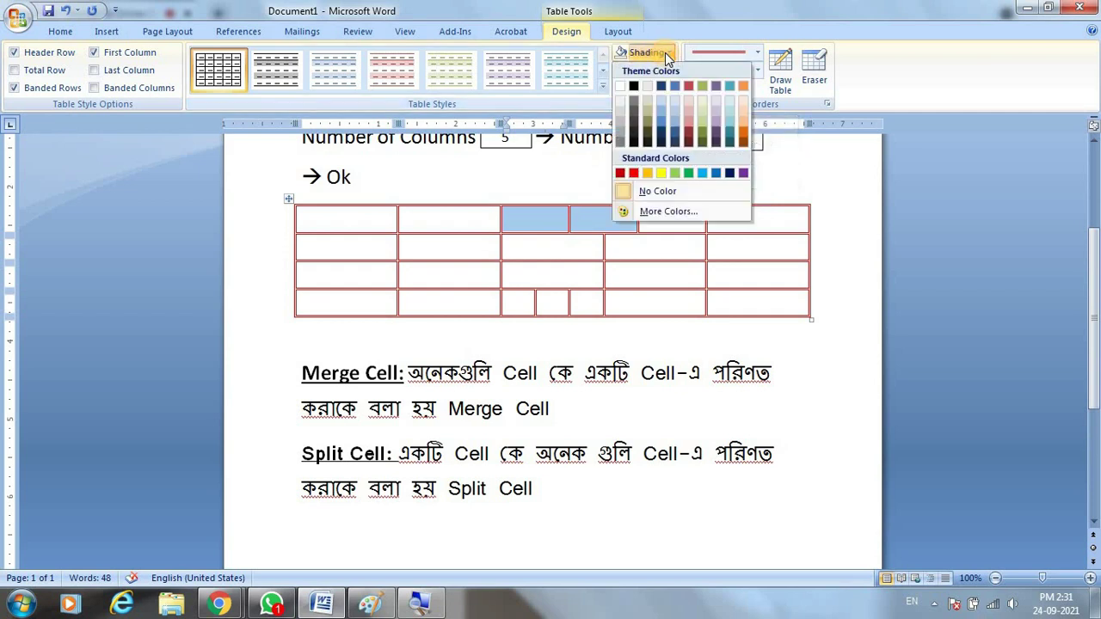
left_click(674, 173)
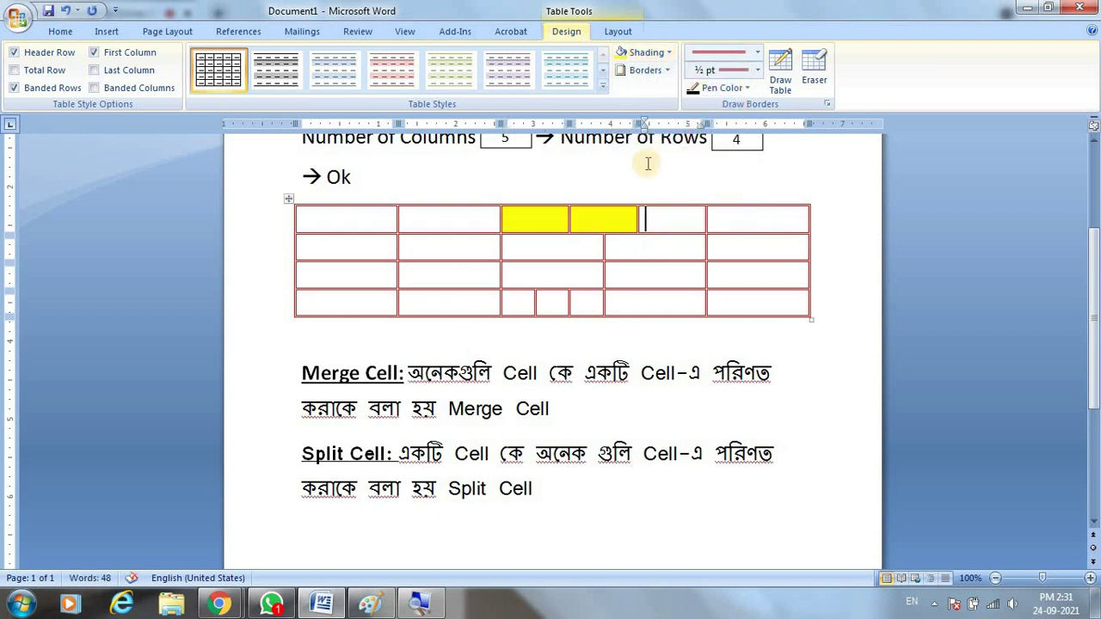
left_click(670, 53)
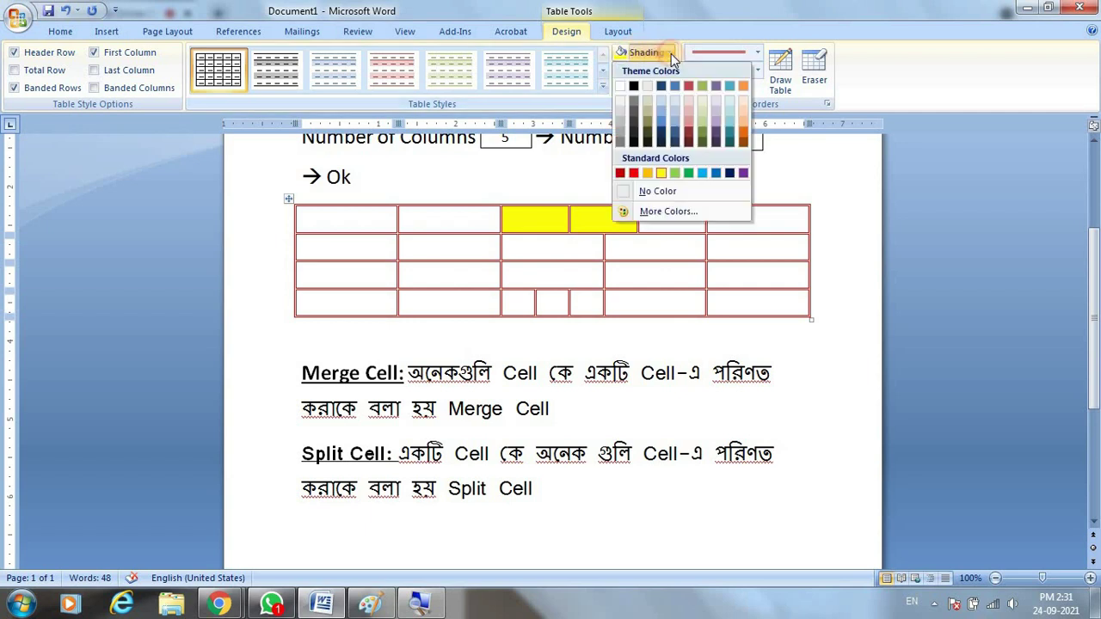
left_click(701, 174)
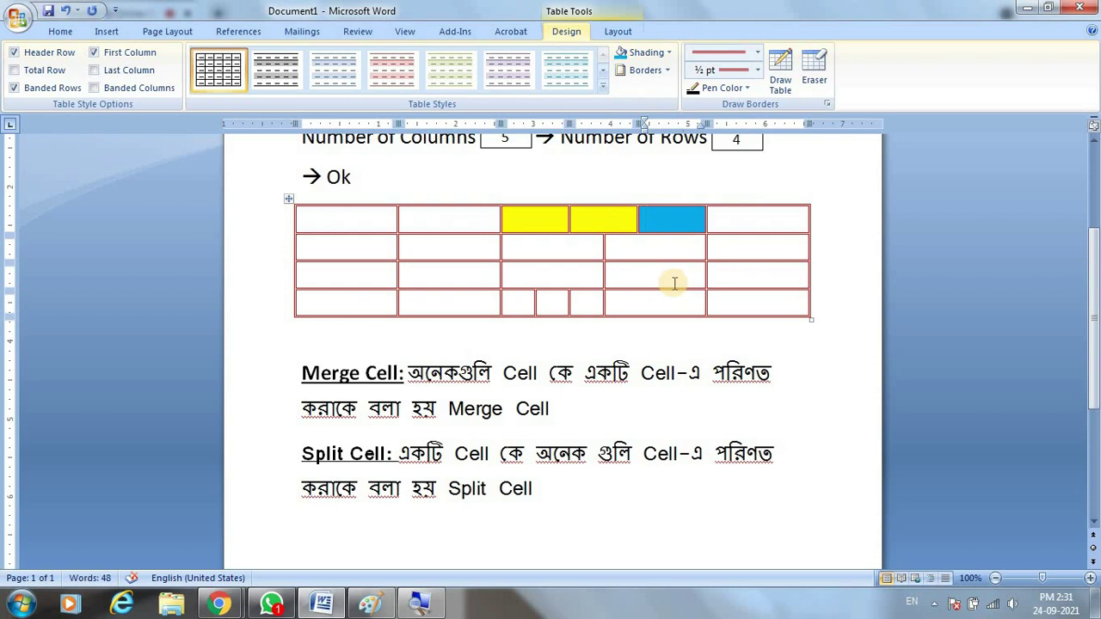